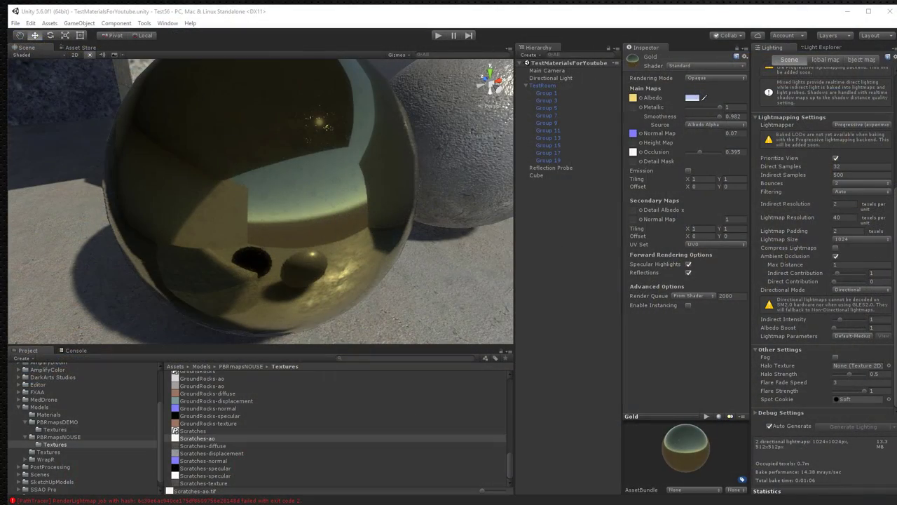
pyautogui.keyDown('alt'); pyautogui.moveTo(419, 298); pyautogui.dragTo(319, 247); pyautogui.keyUp('alt')
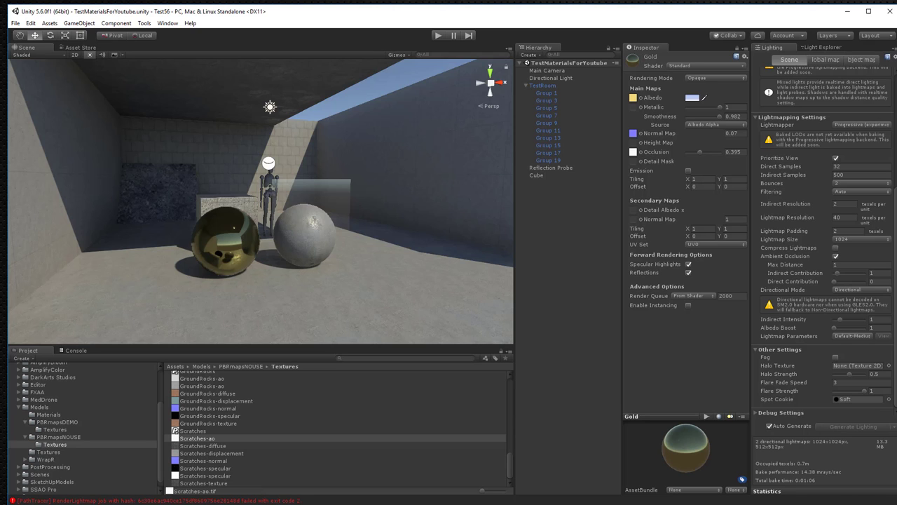
pyautogui.moveTo(416, 294); pyautogui.dragTo(435, 273)
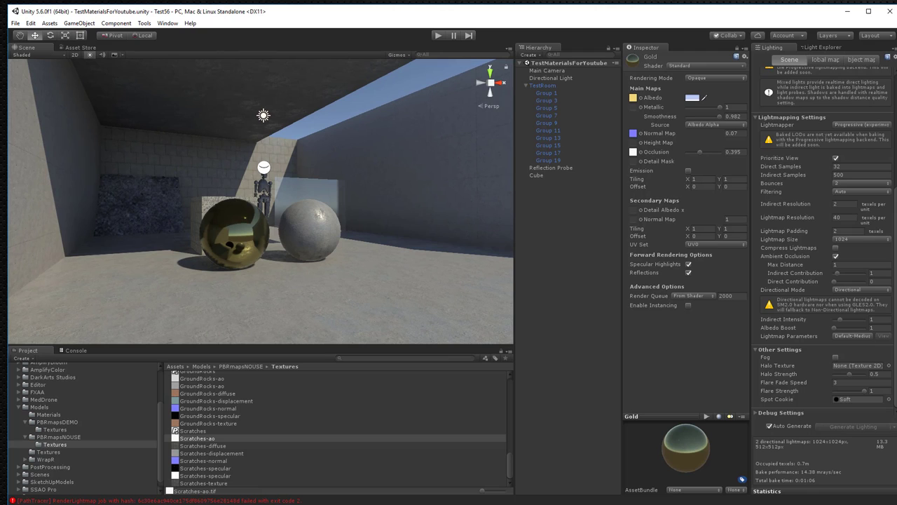
# Switch to the browser and look through the feature sections of the PixPlant home page
pyautogui.hotkey('alt', 'Tab')
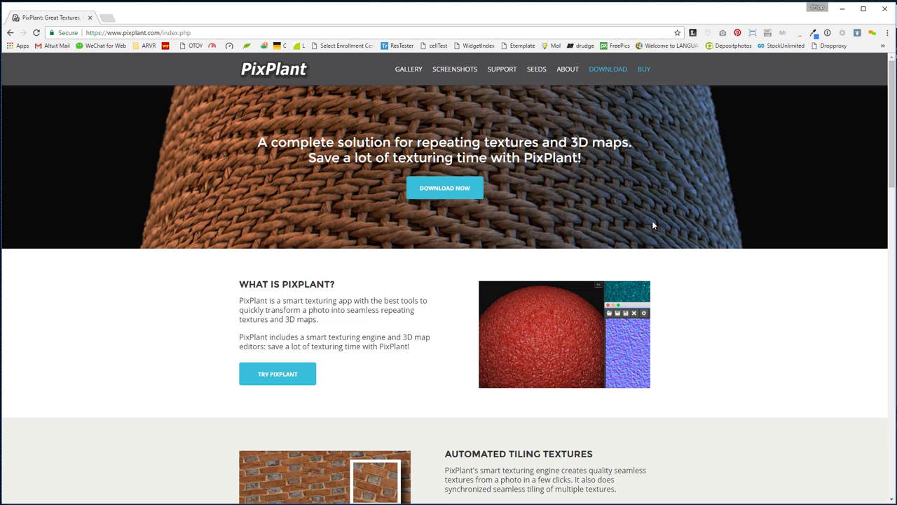
pyautogui.scroll(-3, 596, 231)
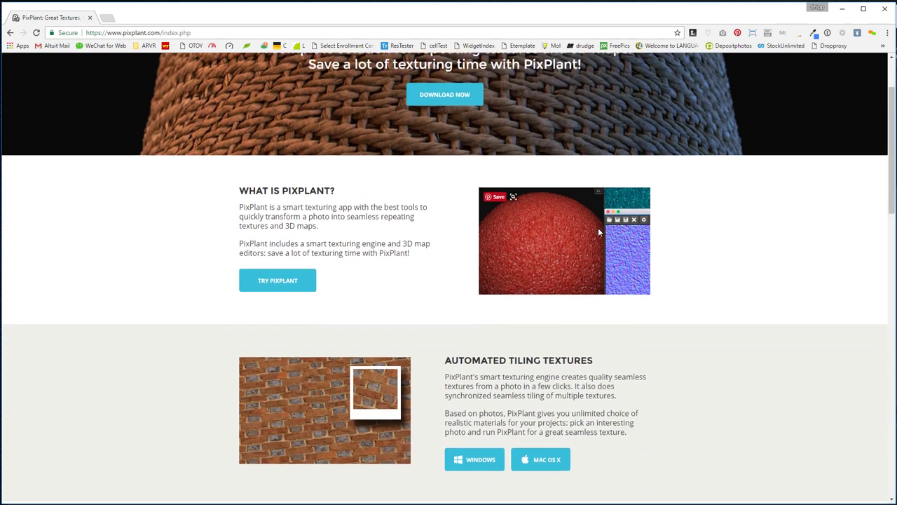
pyautogui.scroll(-3, 599, 233)
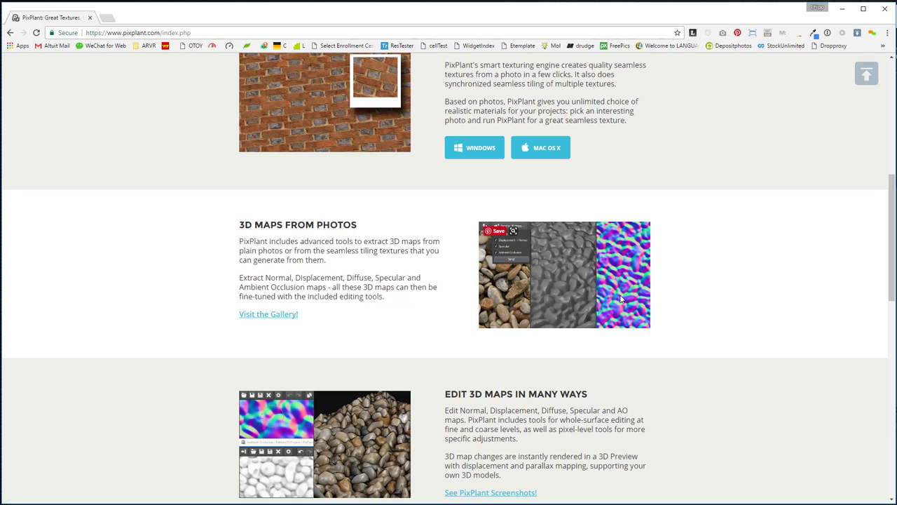
pyautogui.scroll(-2, 620, 299)
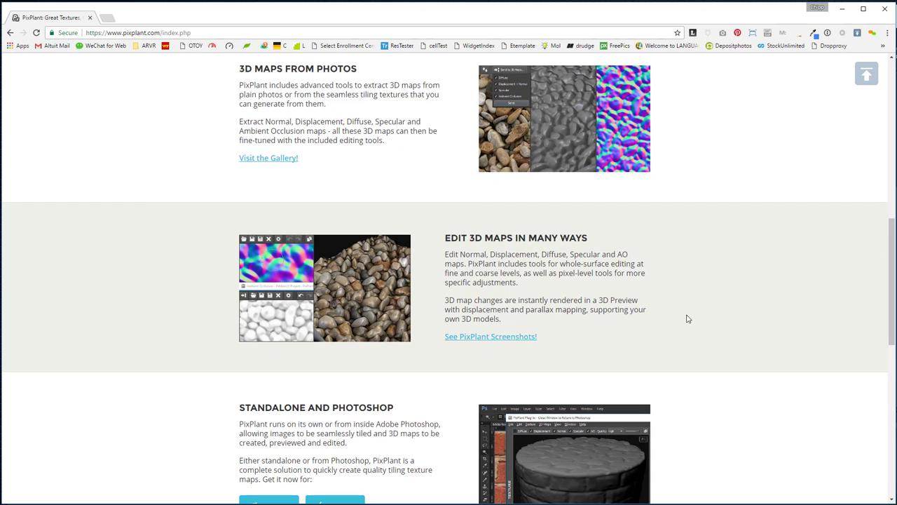
pyautogui.scroll(-2, 688, 319)
pyautogui.scroll(-2, 715, 297)
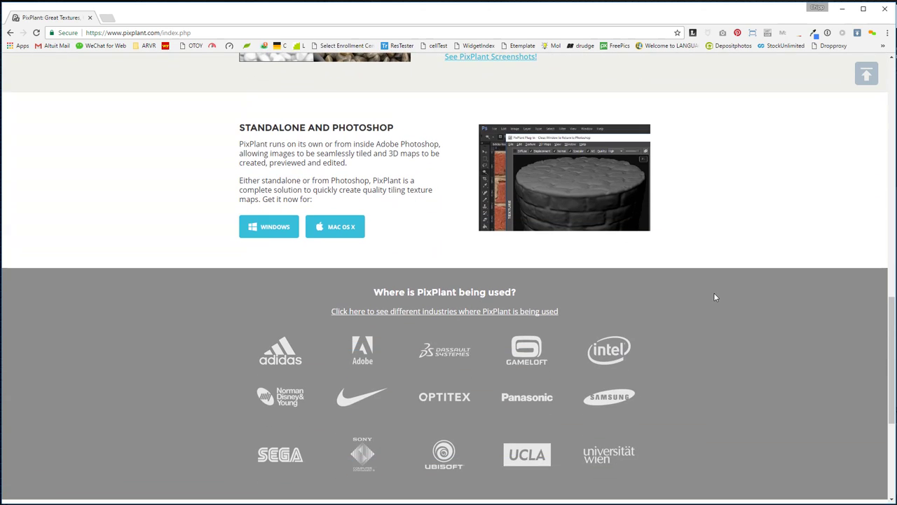
pyautogui.scroll(10, 715, 297)
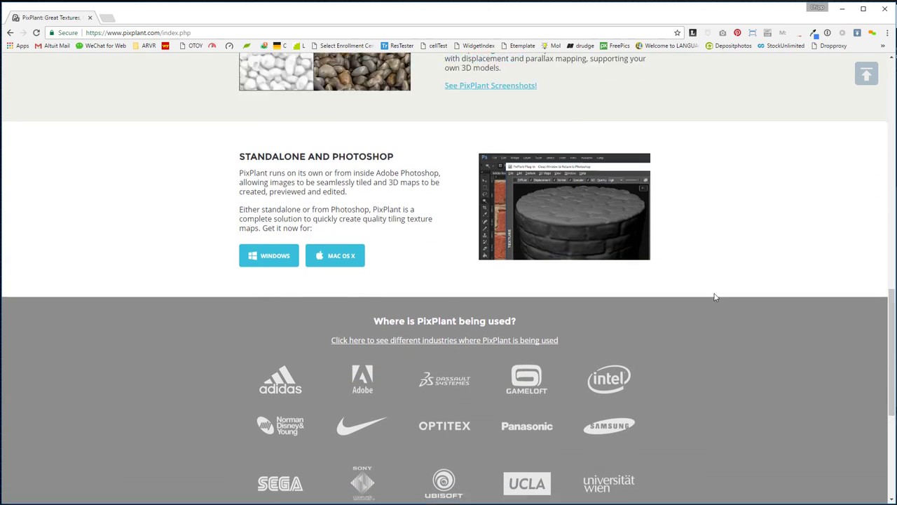
pyautogui.scroll(2, 715, 297)
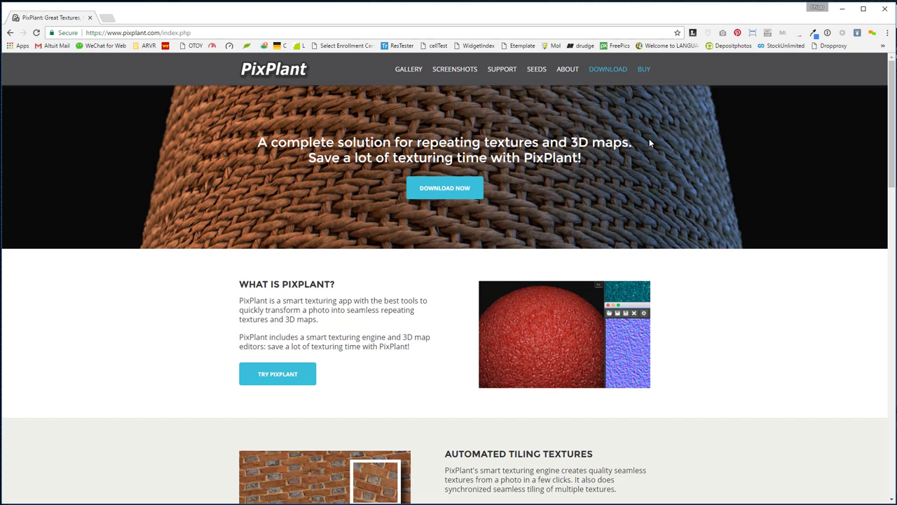
# Open PixPlant's purchase page and review the standard and Freelancer license prices
pyautogui.click(644, 70)
pyautogui.scroll(-3, 433, 279)
pyautogui.scroll(3, 433, 279)
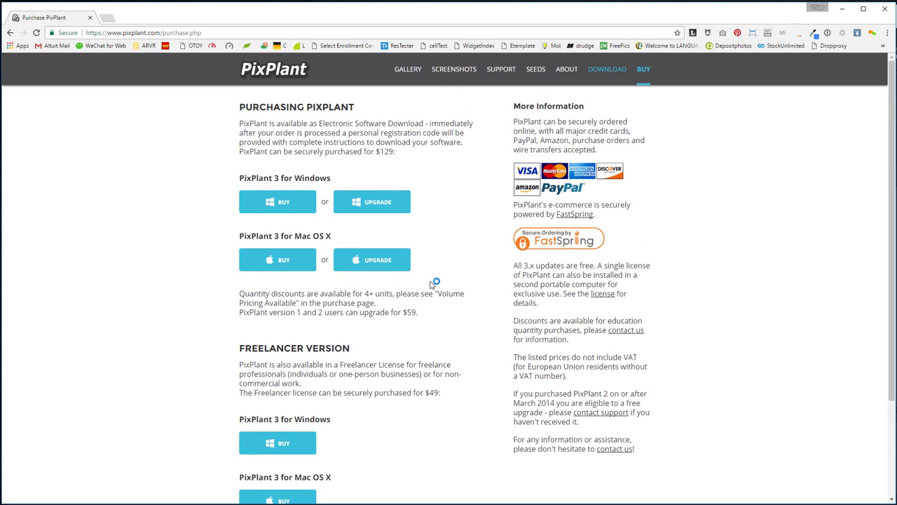
pyautogui.scroll(-2, 353, 369)
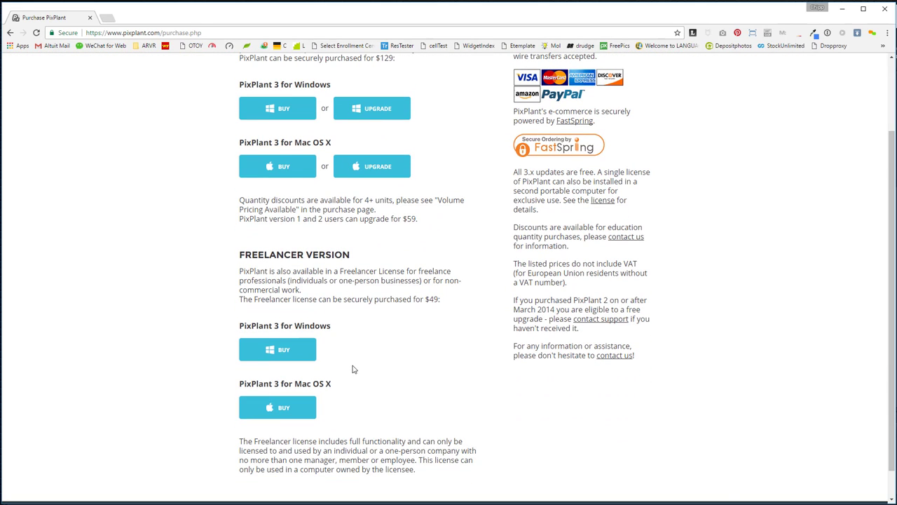
pyautogui.scroll(-1, 639, 313)
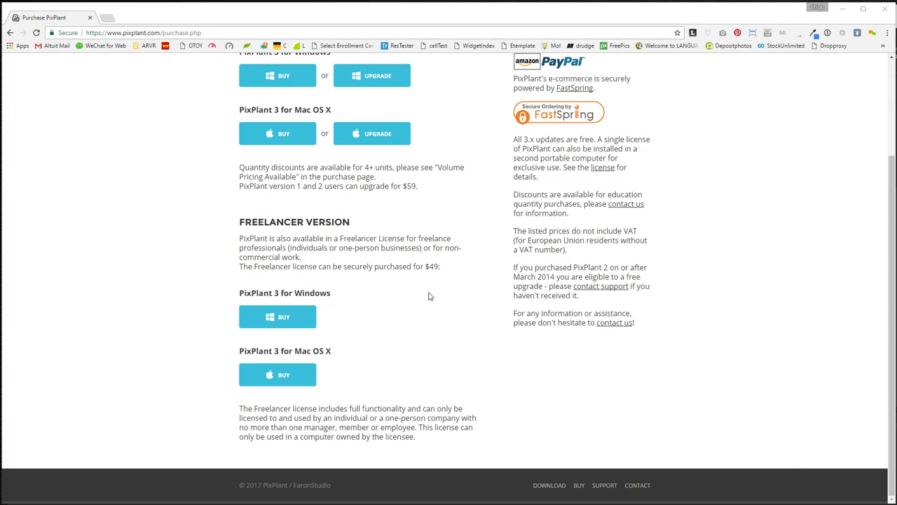
pyautogui.moveTo(426, 267); pyautogui.dragTo(441, 266)
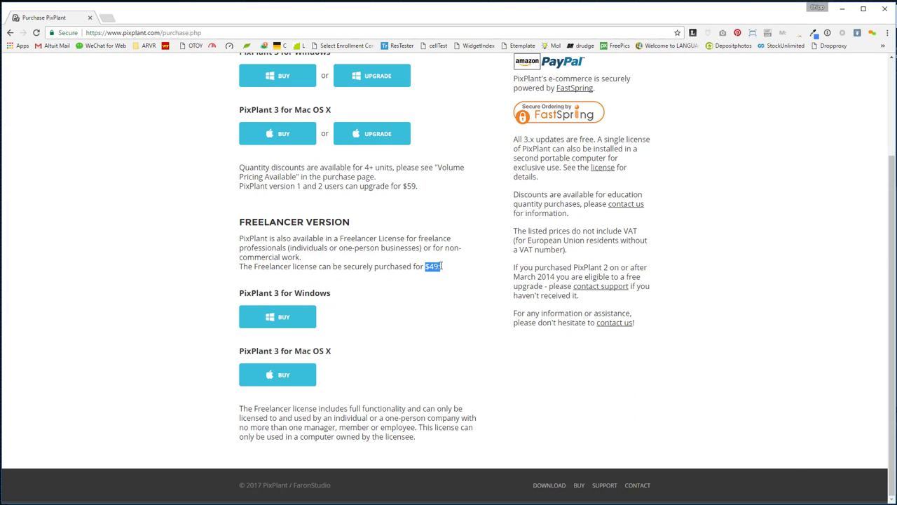
pyautogui.click(442, 267)
# Open the Seeds page and look through the artificial brick wall seed images
pyautogui.scroll(2, 471, 396)
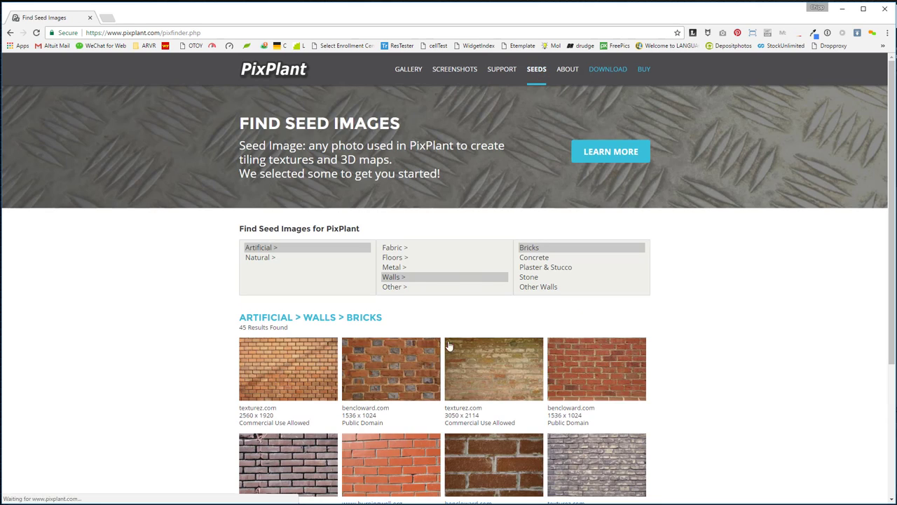
pyautogui.scroll(-3, 502, 314)
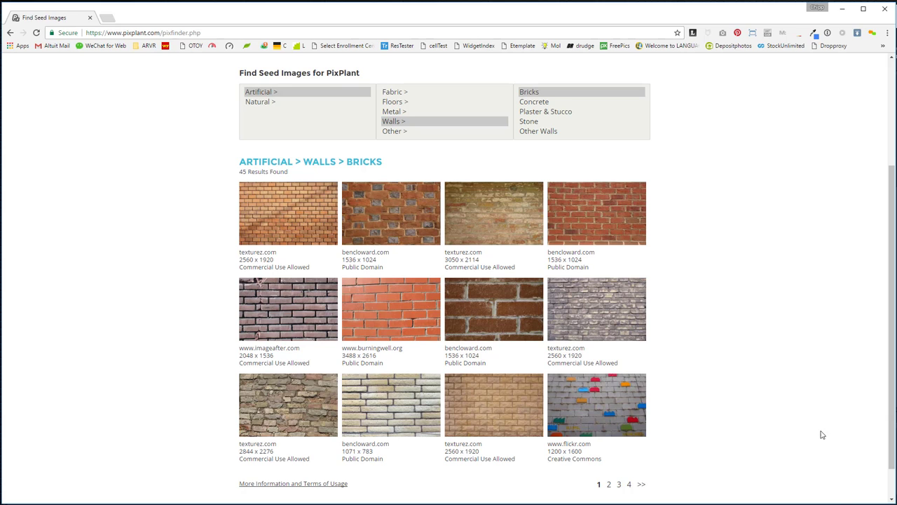
# Switch to the PixPlant application and slightly widen the texture preview pane
pyautogui.hotkey('alt', 'Tab')
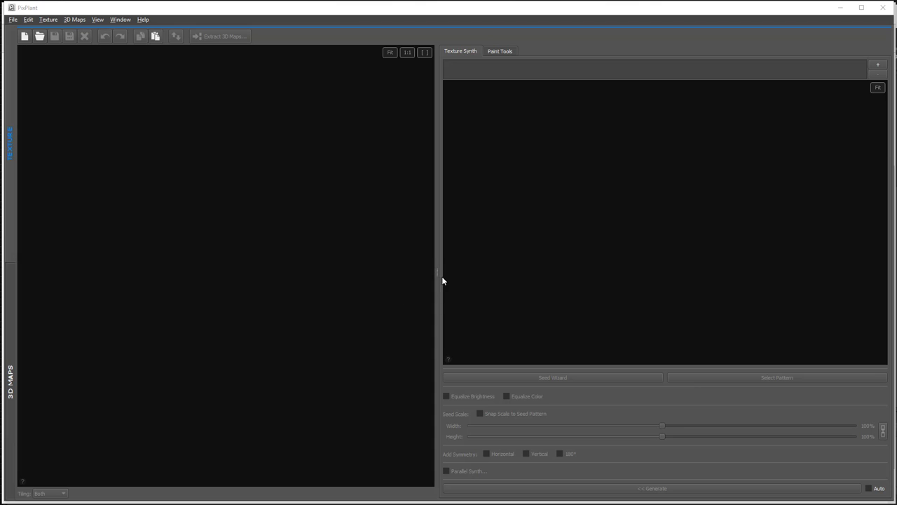
pyautogui.moveTo(437, 273); pyautogui.dragTo(445, 274)
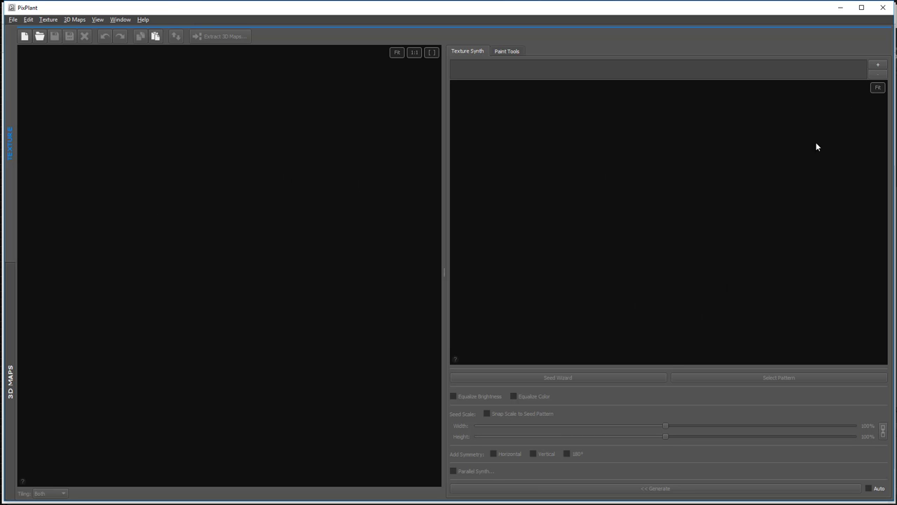
# Preview the photos in Downloads and load the stone wall image 20170323_191130_001.jpg as the seed image
pyautogui.click(878, 66)
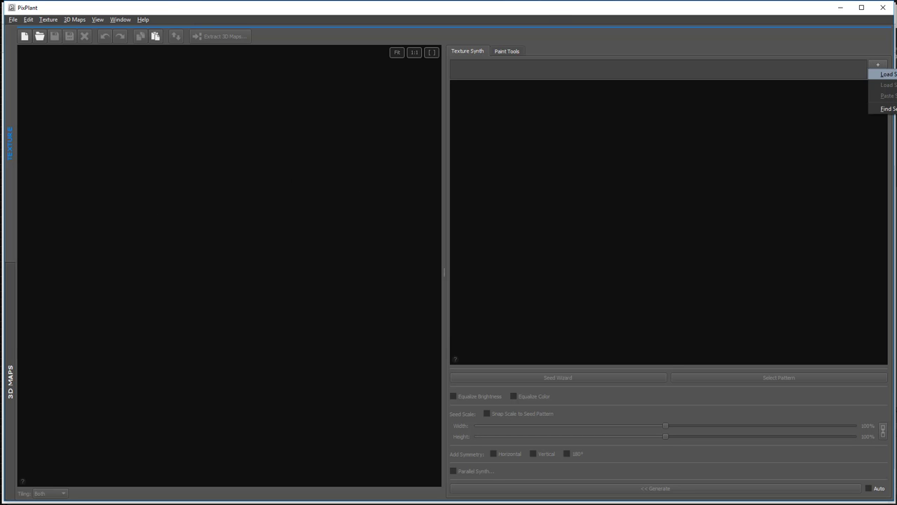
pyautogui.click(885, 74)
pyautogui.click(134, 90)
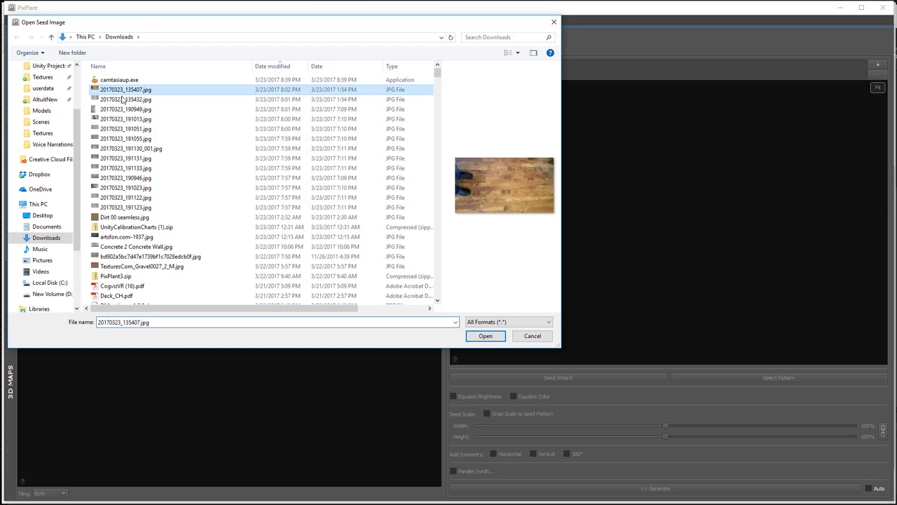
pyautogui.click(126, 100)
pyautogui.click(124, 121)
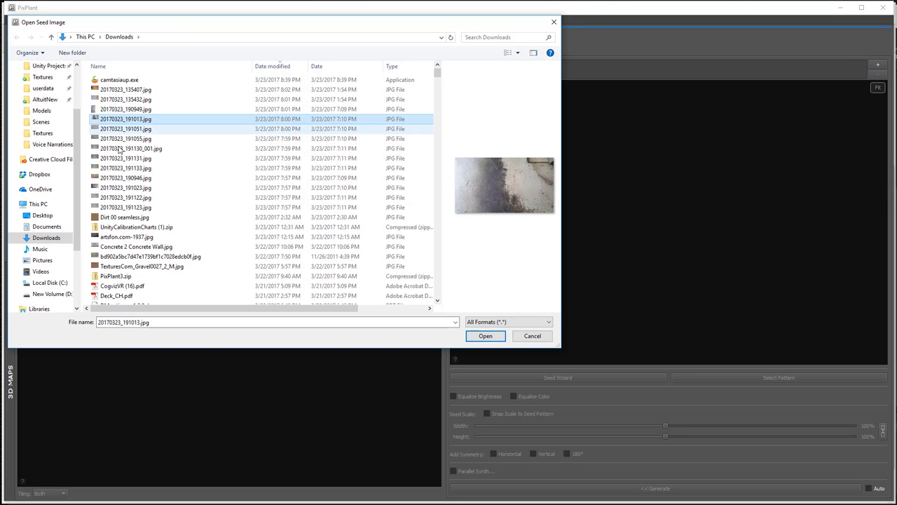
pyautogui.click(115, 218)
pyautogui.click(117, 208)
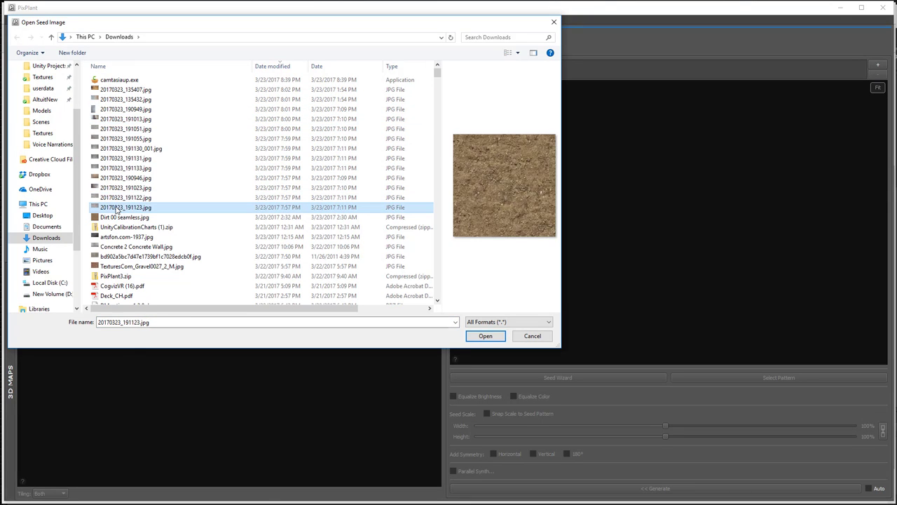
pyautogui.press('Up')
pyautogui.press('Up')
pyautogui.press('Up')
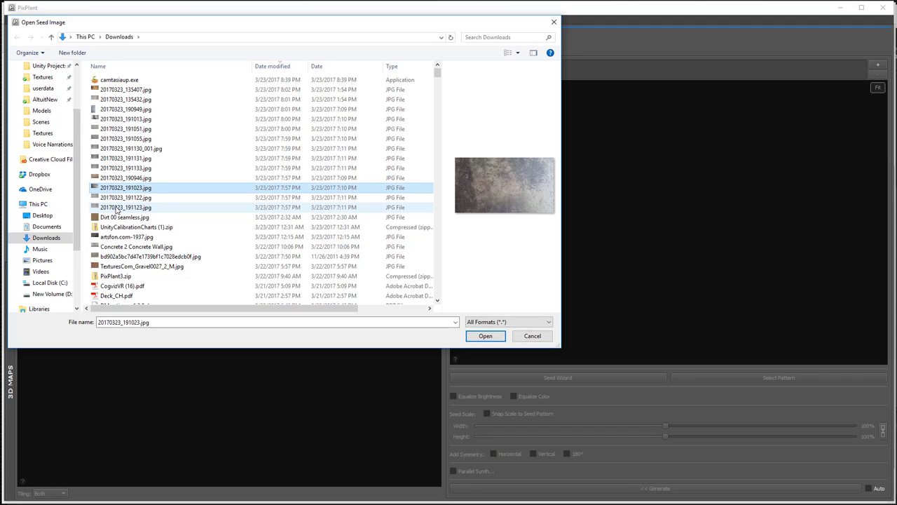
pyautogui.press('Down')
pyautogui.press('Up')
pyautogui.press('Up')
pyautogui.press('Up')
pyautogui.press('Up')
pyautogui.press('Up')
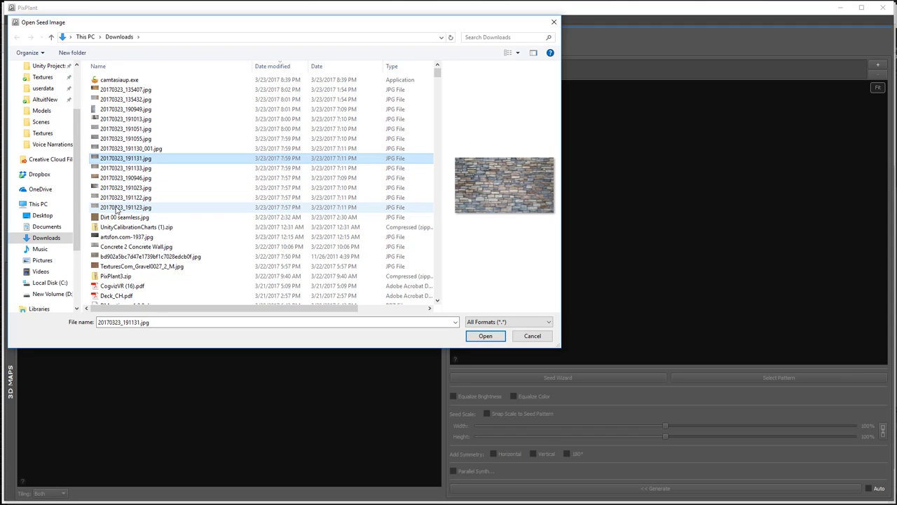
pyautogui.press('Up')
pyautogui.press('Up')
pyautogui.press('Down')
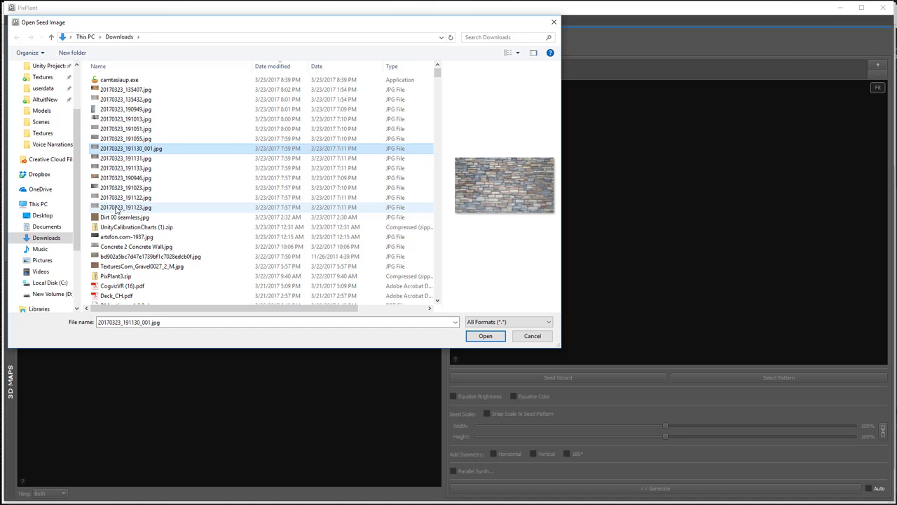
pyautogui.press('Return')
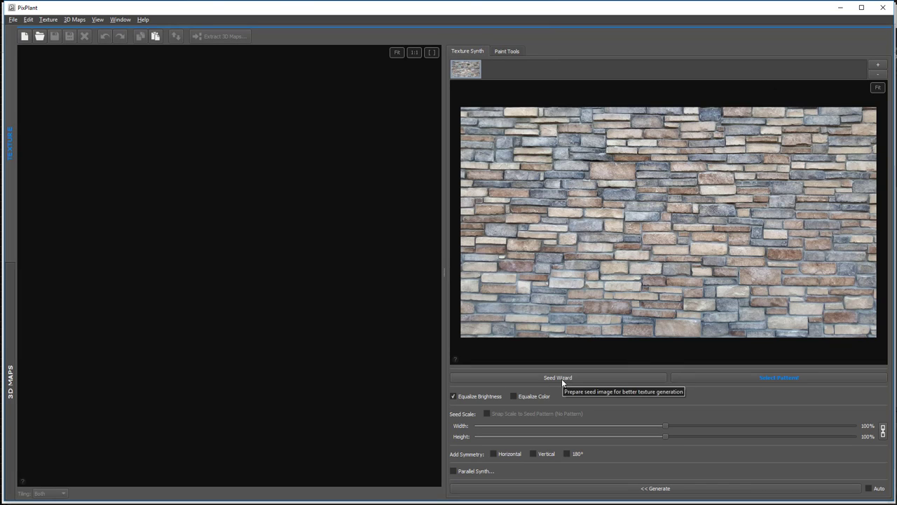
# Generate a new 1024 x 1024 texture from the stone wall seed with tiling set to Both
pyautogui.click(657, 487)
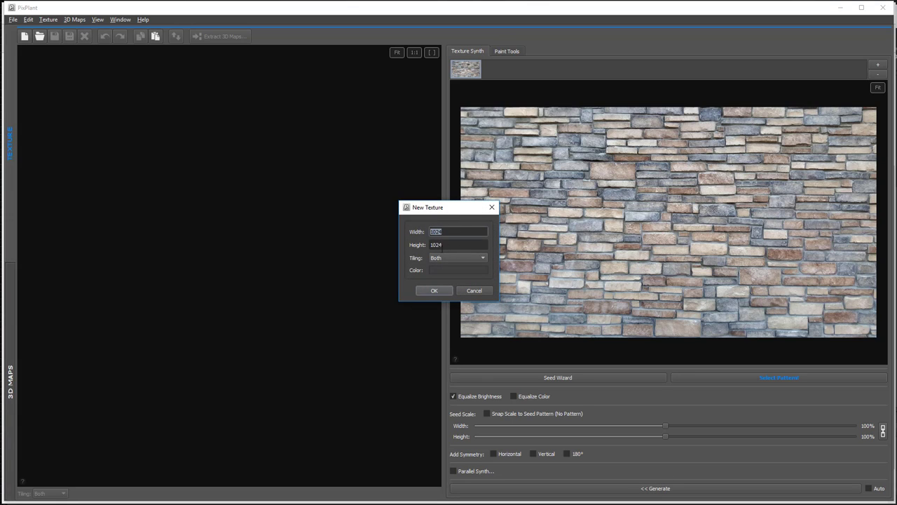
pyautogui.press('Tab')
pyautogui.doubleClick(446, 232)
pyautogui.click(463, 232)
pyautogui.doubleClick(460, 232)
pyautogui.click(453, 233)
pyautogui.click(435, 292)
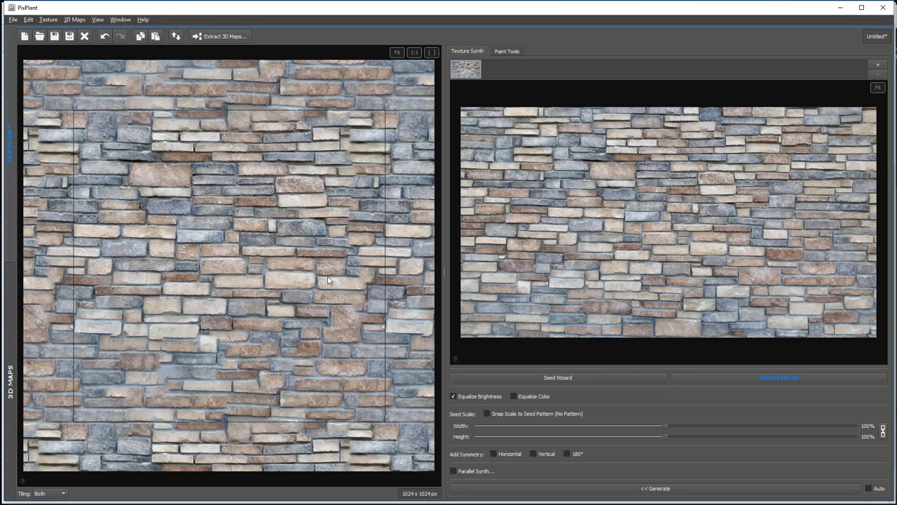
# Inspect the tiled stone texture in full screen, zoomed out to check its repetition, and return to the editor
pyautogui.click(432, 52)
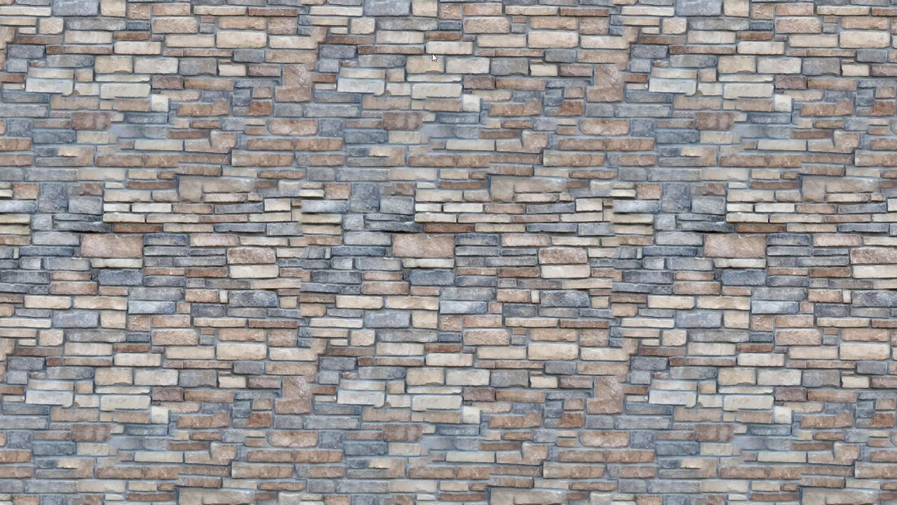
pyautogui.scroll(-10, 482, 262)
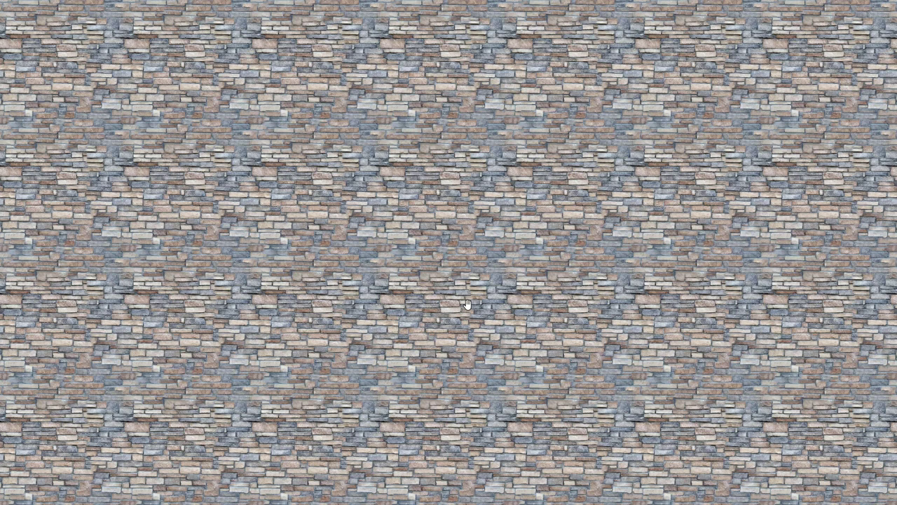
pyautogui.click(546, 300)
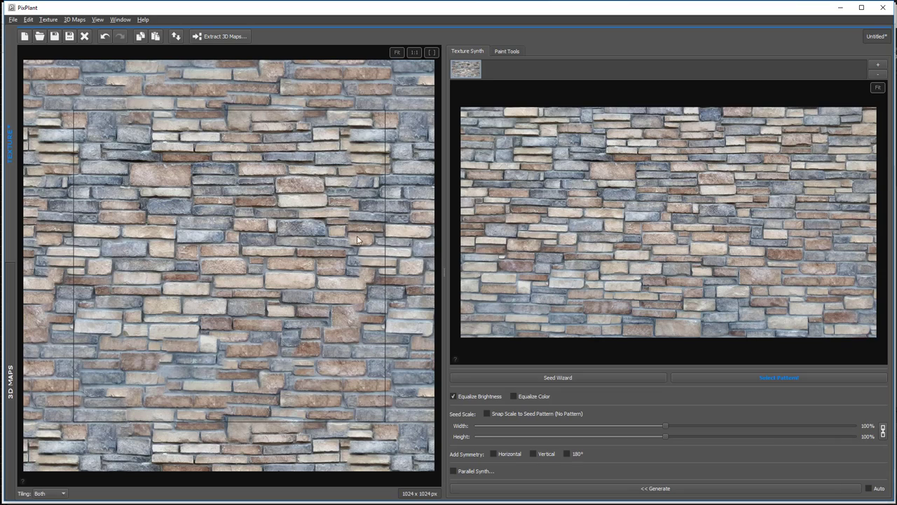
# Run the Seed Wizard on the stone wall image with the default straightening and No Pattern, and regenerate the texture
pyautogui.click(559, 378)
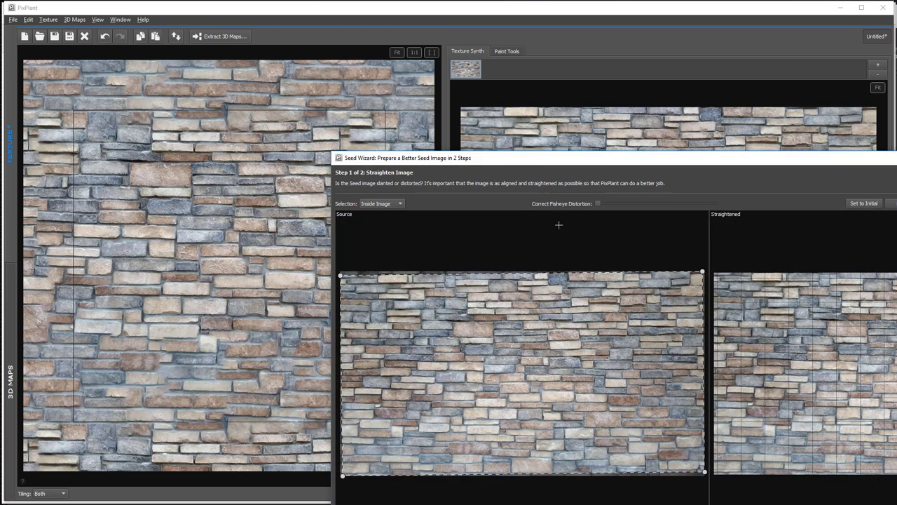
pyautogui.moveTo(560, 163); pyautogui.dragTo(326, 61)
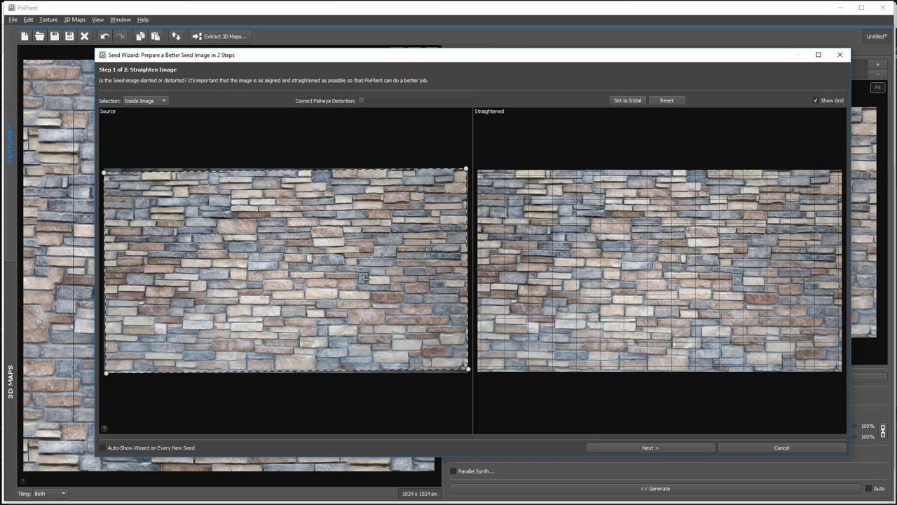
pyautogui.click(651, 447)
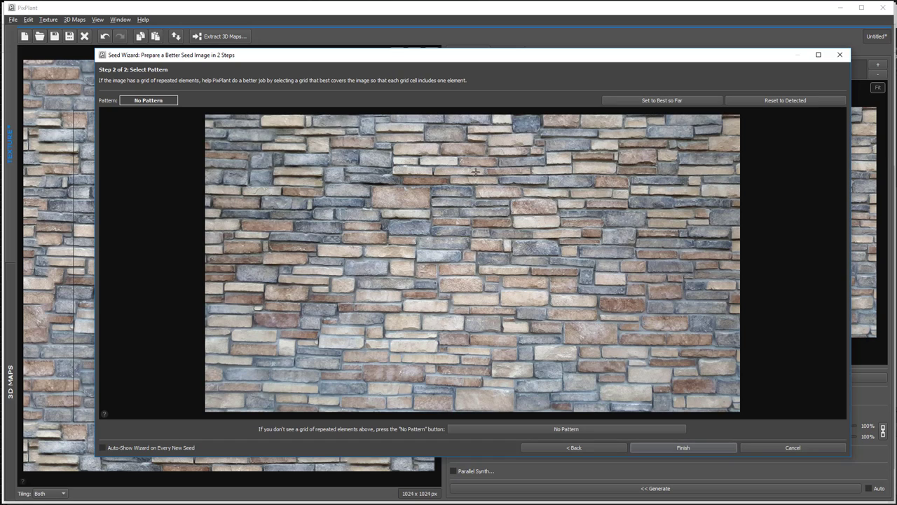
pyautogui.click(548, 425)
pyautogui.click(701, 447)
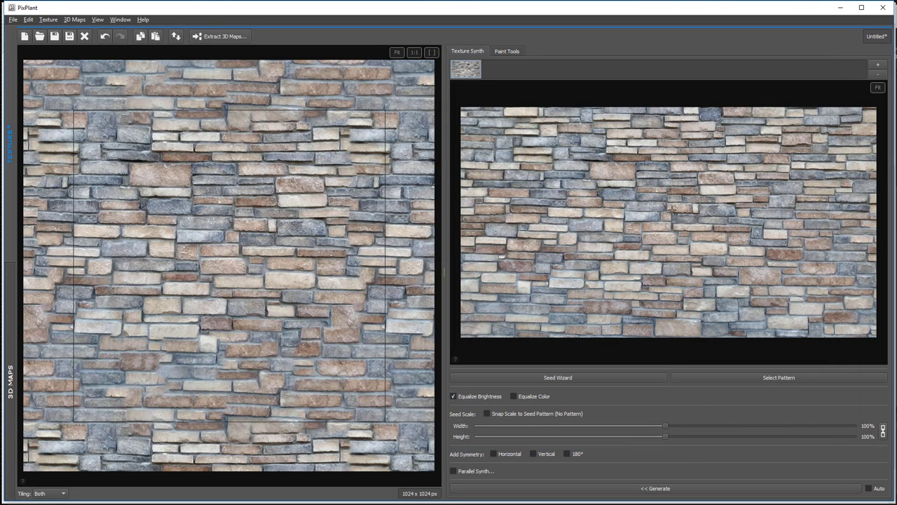
pyautogui.click(603, 490)
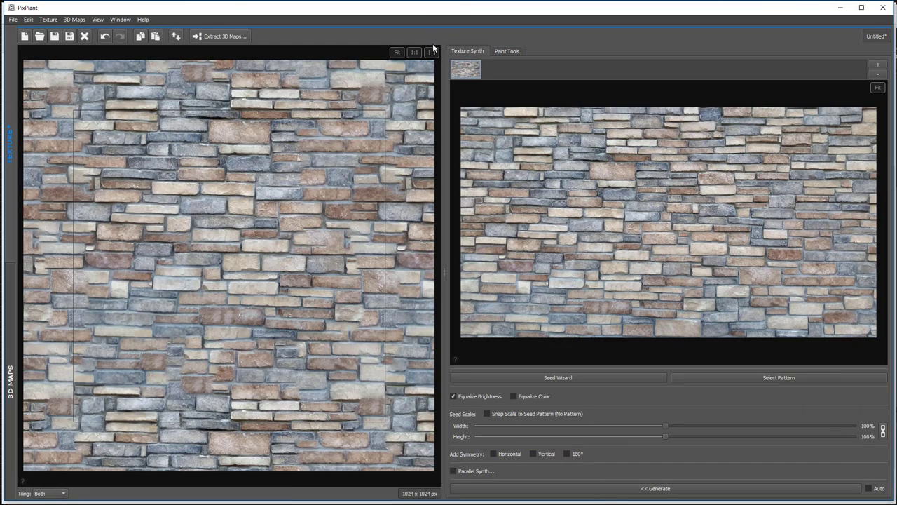
# Inspect the regenerated stone texture tiled in full screen, zoomed out to look for repeating stones
pyautogui.click(433, 53)
pyautogui.scroll(-3, 444, 112)
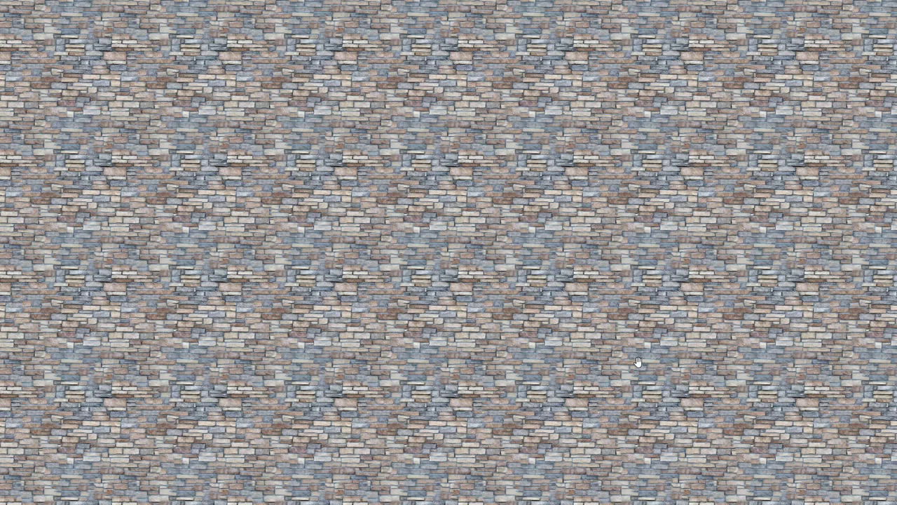
pyautogui.click(603, 265)
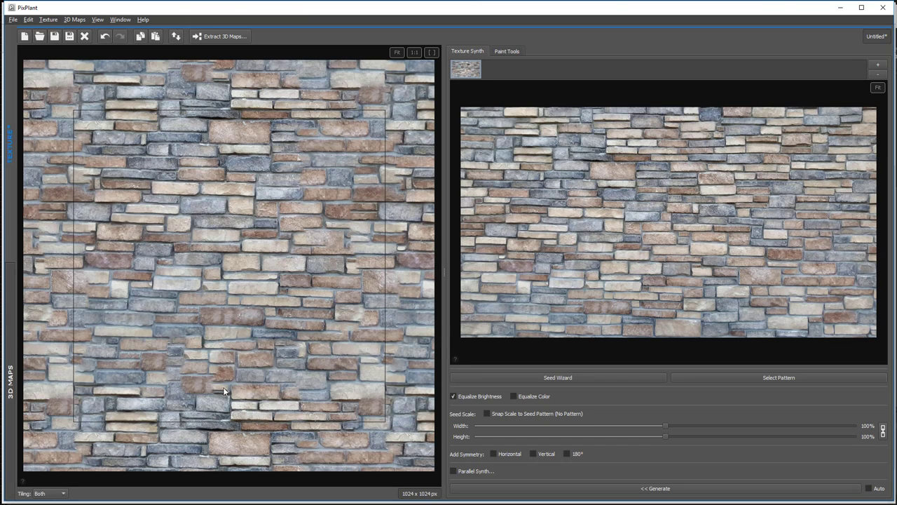
# Try to regenerate the selected patch of light stones near the texture's lower edge, first without symmetry and again with Horizontal symmetry
pyautogui.moveTo(262, 404); pyautogui.dragTo(302, 420)
pyautogui.click(583, 489)
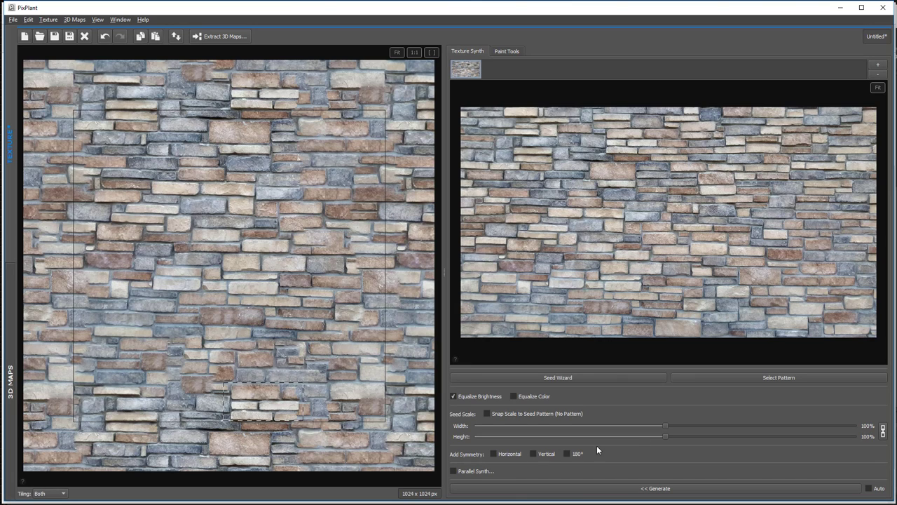
pyautogui.click(494, 453)
pyautogui.click(532, 489)
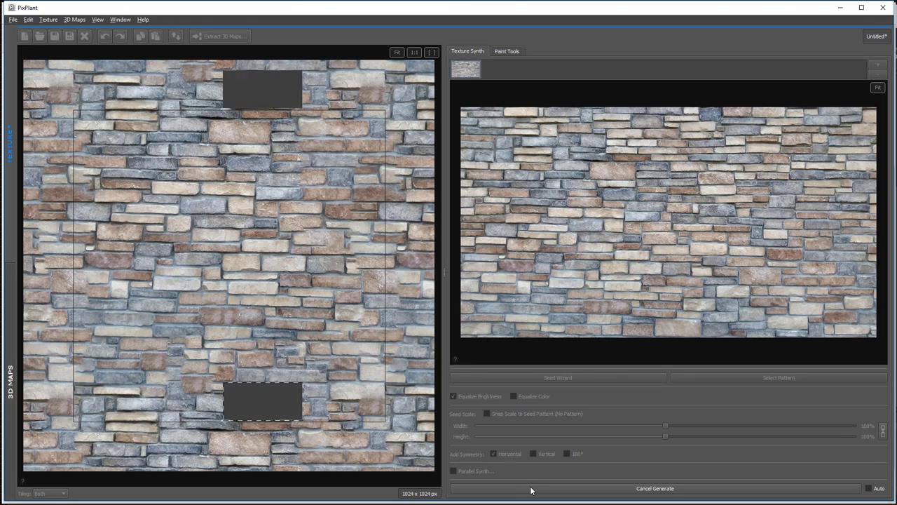
# With 180° symmetry instead of Horizontal, exclude the light stones in the seed's upper middle and regenerate the matching patch near the texture's lower edge
pyautogui.click(494, 454)
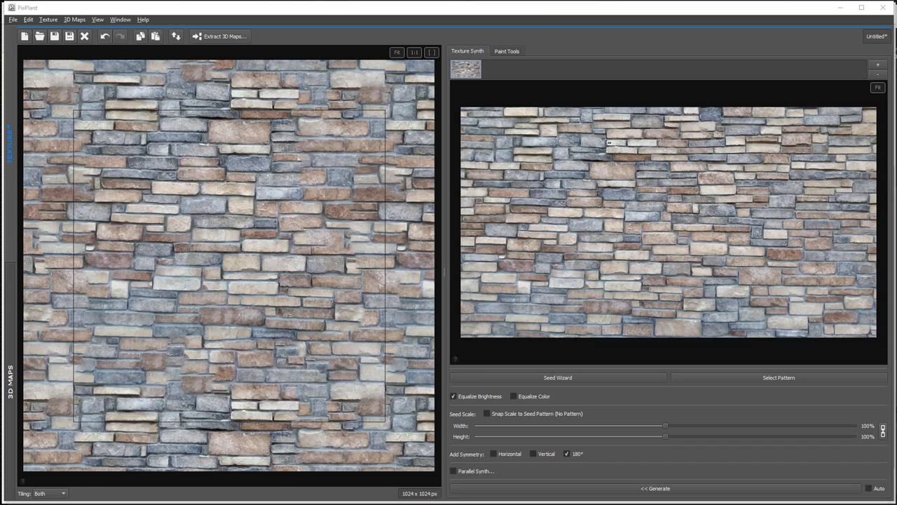
pyautogui.moveTo(609, 143); pyautogui.dragTo(666, 153)
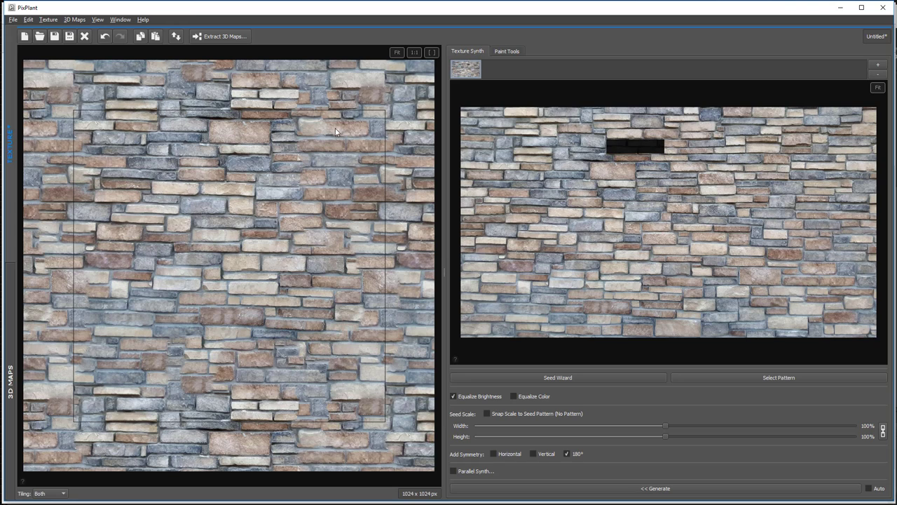
pyautogui.moveTo(230, 385); pyautogui.dragTo(301, 420)
pyautogui.click(555, 491)
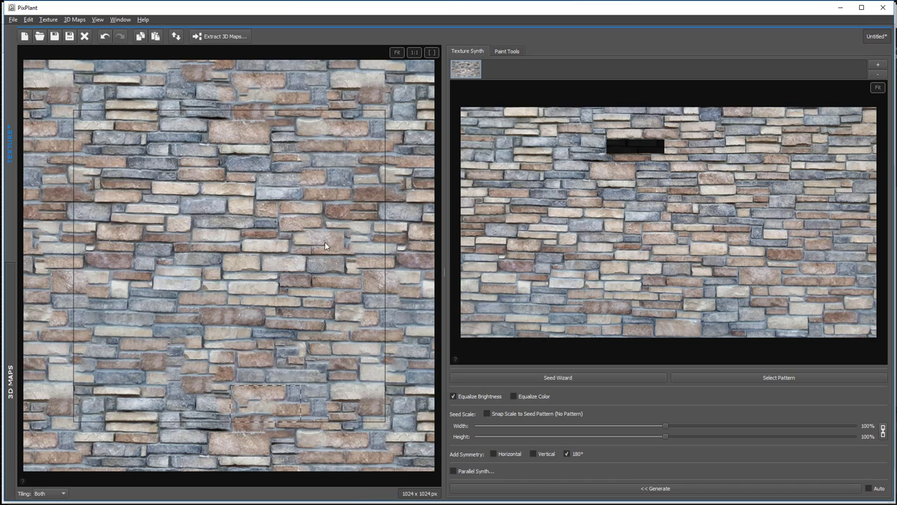
# Select a wide horizontal band across the lower part of the texture and regenerate it
pyautogui.click(324, 241)
pyautogui.moveTo(62, 388); pyautogui.dragTo(401, 435)
pyautogui.click(645, 489)
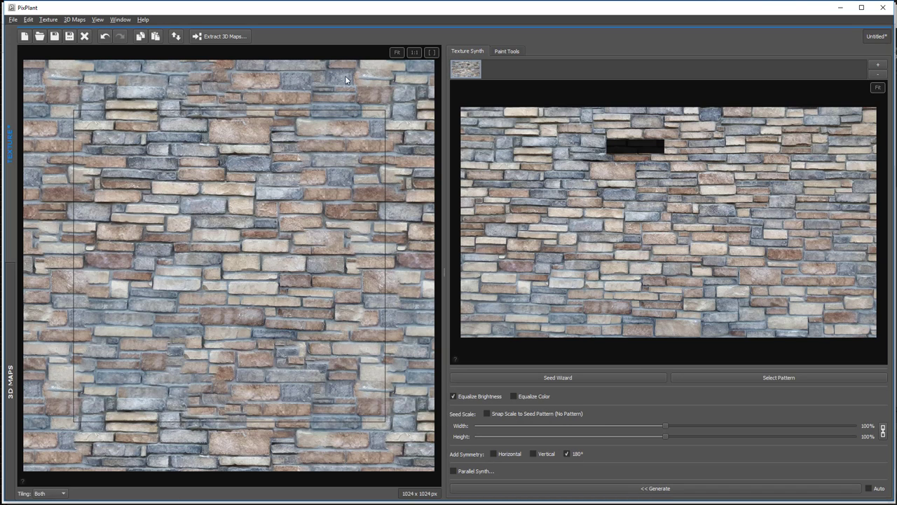
# Check the patched texture tiled in full screen, zoomed out, for remaining repetition
pyautogui.click(433, 53)
pyautogui.scroll(-2, 373, 222)
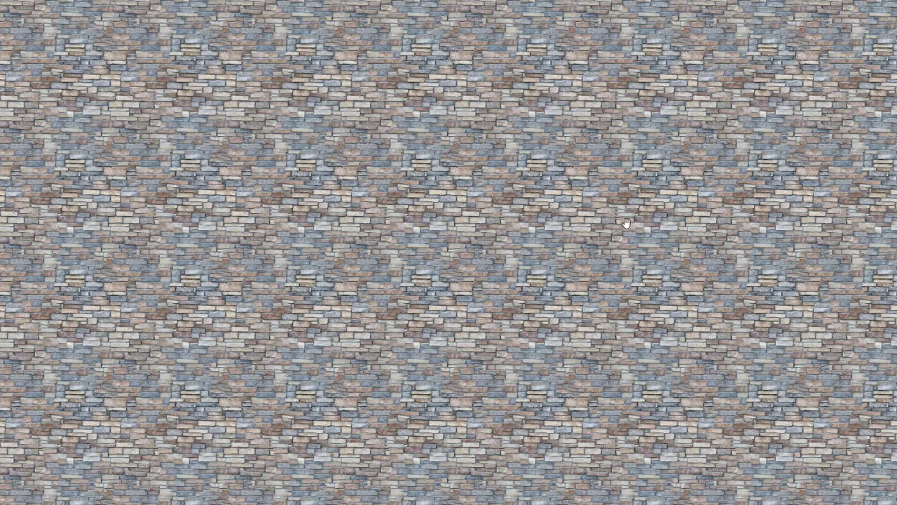
pyautogui.click(369, 190)
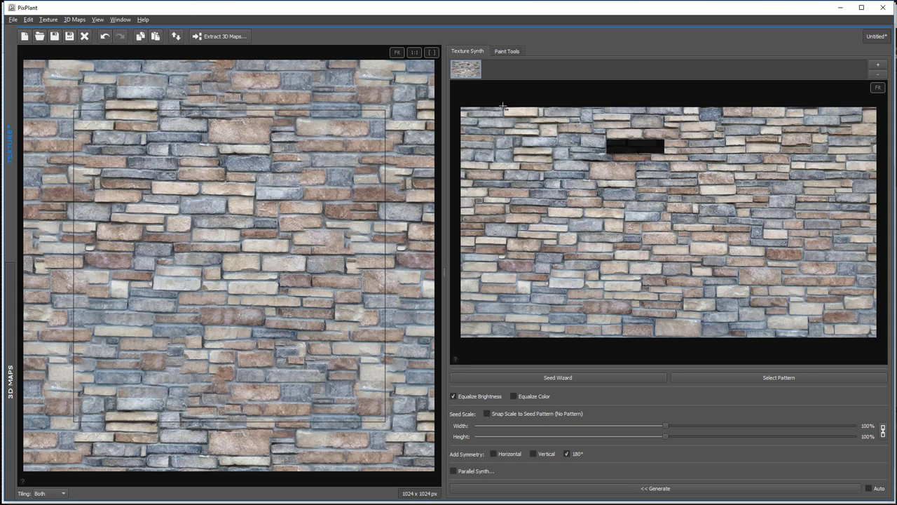
# Exclude five more distinctive stones along the seed's upper part and regenerate the whole texture
pyautogui.moveTo(503, 106); pyautogui.dragTo(540, 116)
pyautogui.click(567, 491)
pyautogui.moveTo(593, 114); pyautogui.dragTo(631, 119)
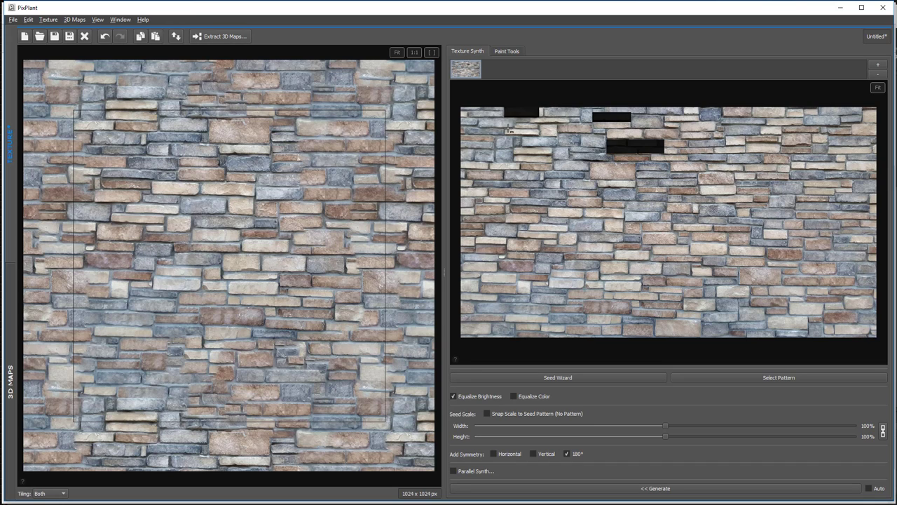
pyautogui.moveTo(506, 132); pyautogui.dragTo(540, 134)
pyautogui.moveTo(746, 140); pyautogui.dragTo(764, 142)
pyautogui.moveTo(782, 142); pyautogui.dragTo(843, 126)
pyautogui.click(665, 488)
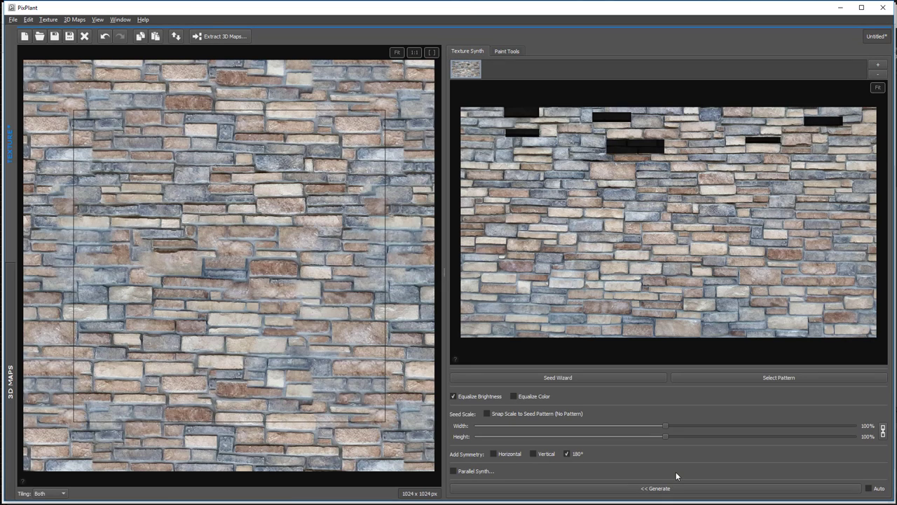
# Inspect the newly generated texture tiled in full screen, zoomed out, and return to the editor
pyautogui.click(432, 54)
pyautogui.scroll(-2, 444, 235)
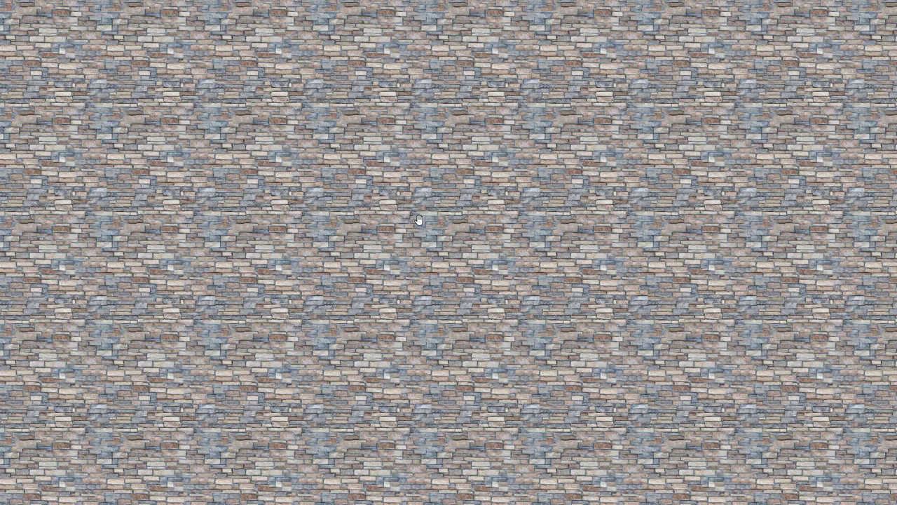
pyautogui.click(418, 220)
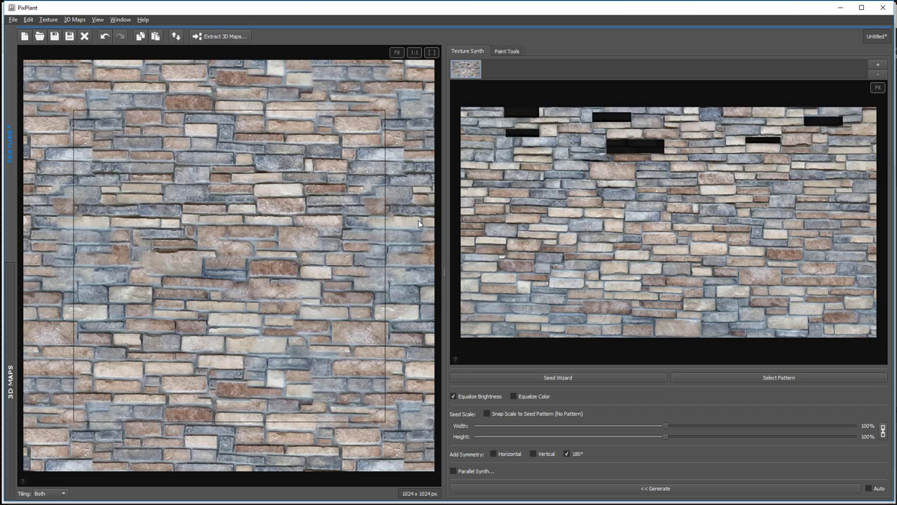
# Undo the full regeneration and regenerate only the patch of light stones in the texture's lower left
pyautogui.click(104, 36)
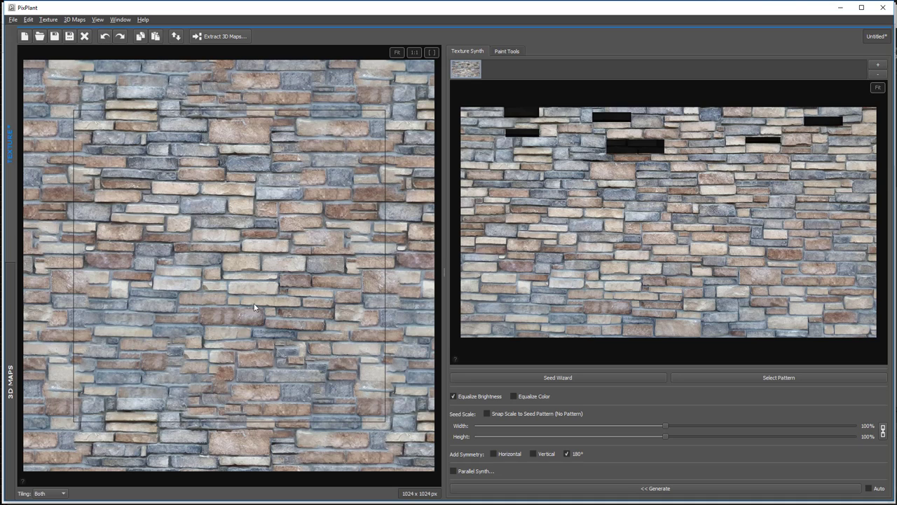
pyautogui.moveTo(105, 411); pyautogui.dragTo(159, 421)
pyautogui.click(520, 489)
pyautogui.click(202, 278)
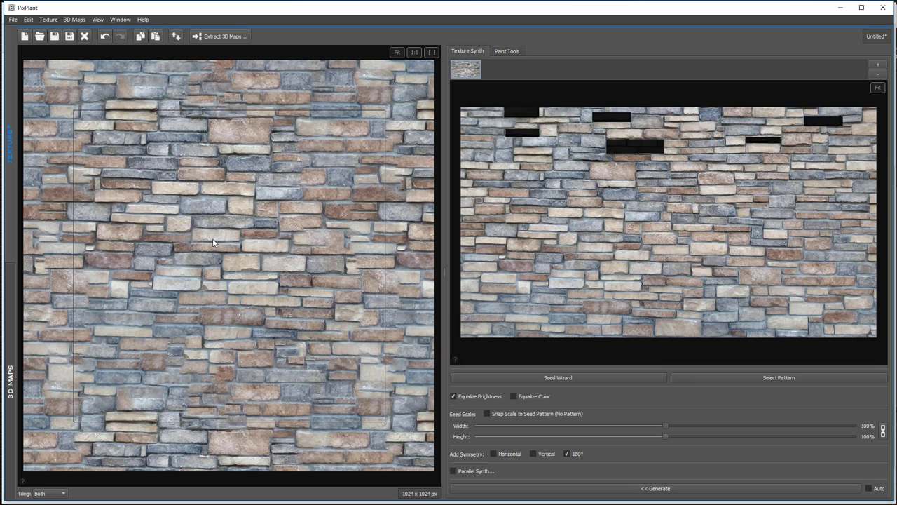
# Exclude the matching light stones in the seed's upper left, regenerate their patch in the shifted texture, and check it in full screen
pyautogui.moveTo(200, 201)
pyautogui.mouseDown()
pyautogui.moveTo(231, 267)
pyautogui.moveTo(191, 217)
pyautogui.mouseUp()
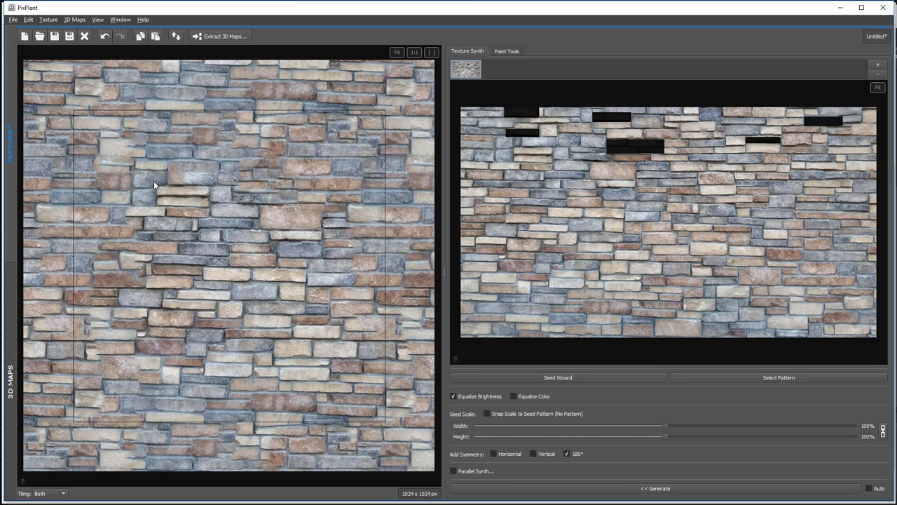
pyautogui.moveTo(155, 186); pyautogui.dragTo(211, 217)
pyautogui.moveTo(516, 147); pyautogui.dragTo(554, 161)
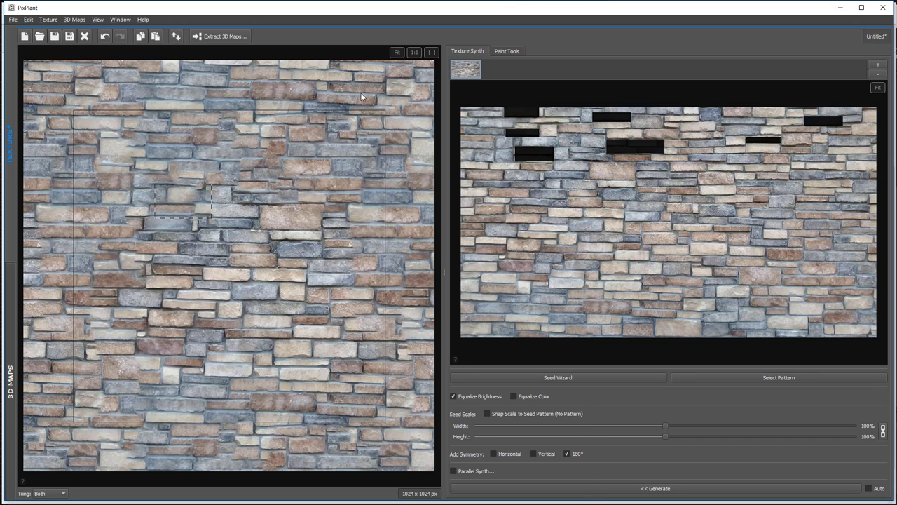
pyautogui.click(432, 52)
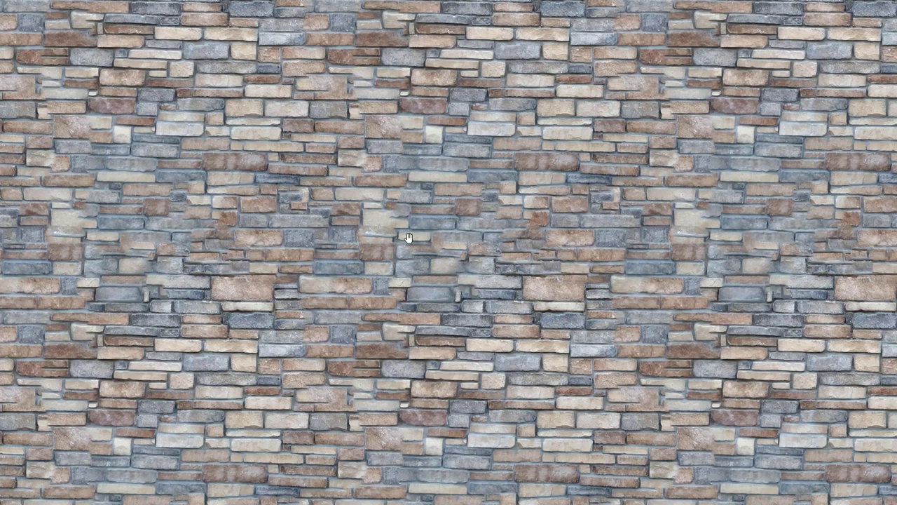
pyautogui.press('Escape')
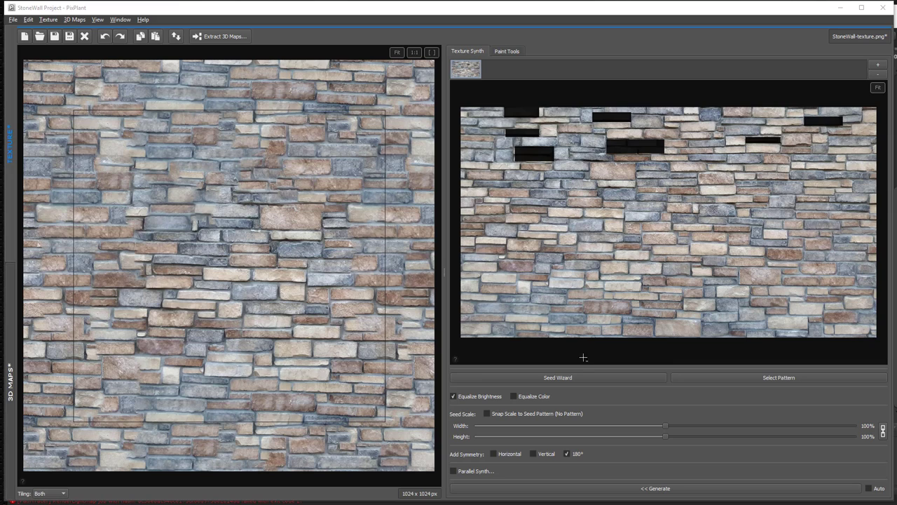
# Regenerate the whole texture from the masked seed and inspect it tiled in full screen, zoomed out
pyautogui.click(645, 490)
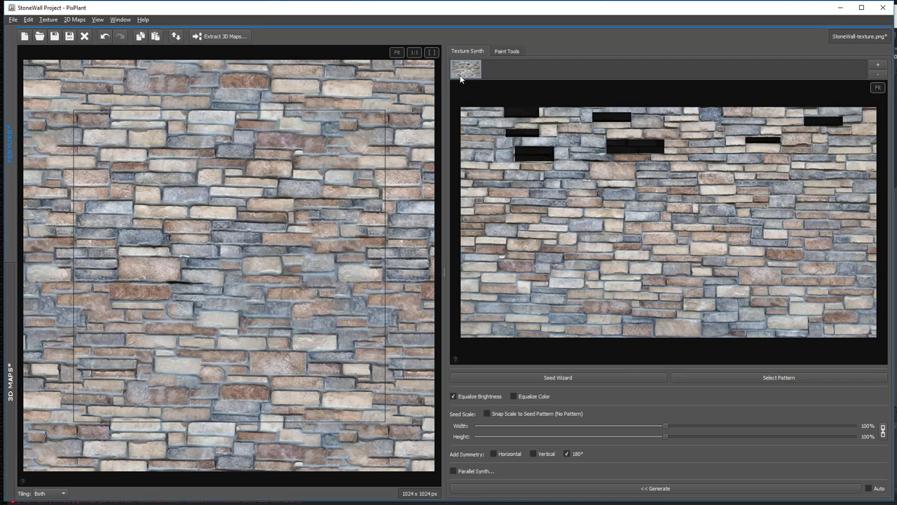
pyautogui.click(432, 53)
pyautogui.scroll(-2, 607, 300)
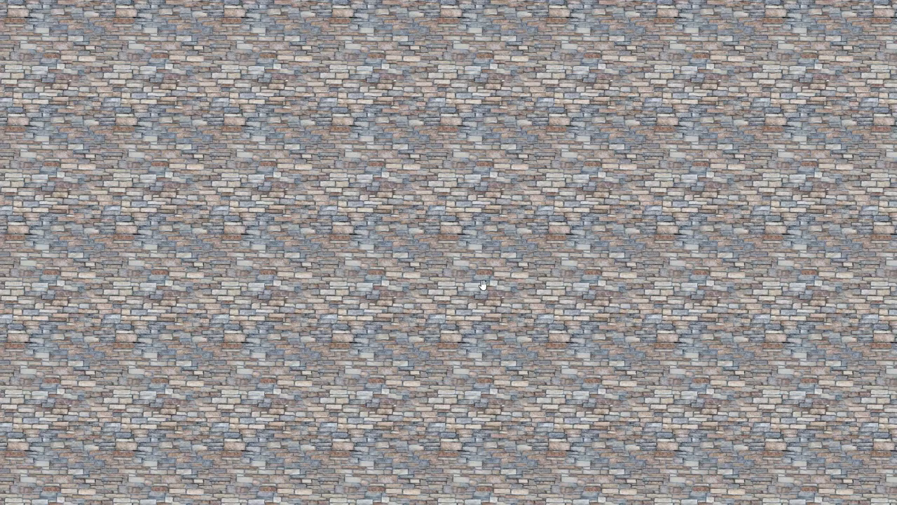
pyautogui.click(365, 262)
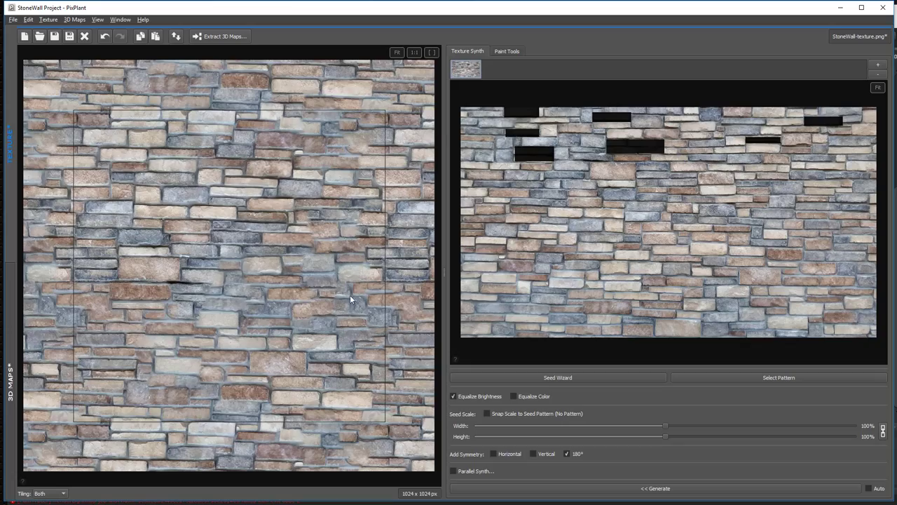
# Extract the Diffuse, Displacement + Normal, Specular and Ambient Occlusion maps from the texture, discarding all unsaved maps
pyautogui.click(218, 37)
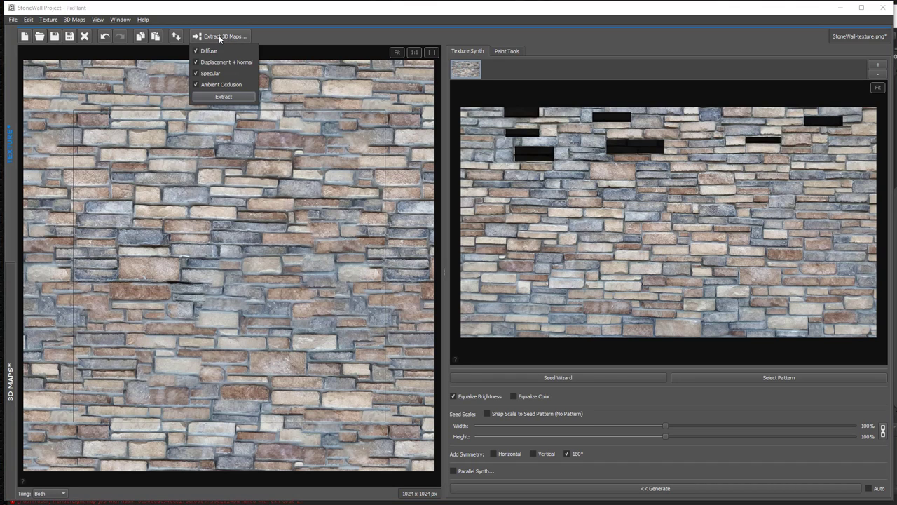
pyautogui.click(213, 96)
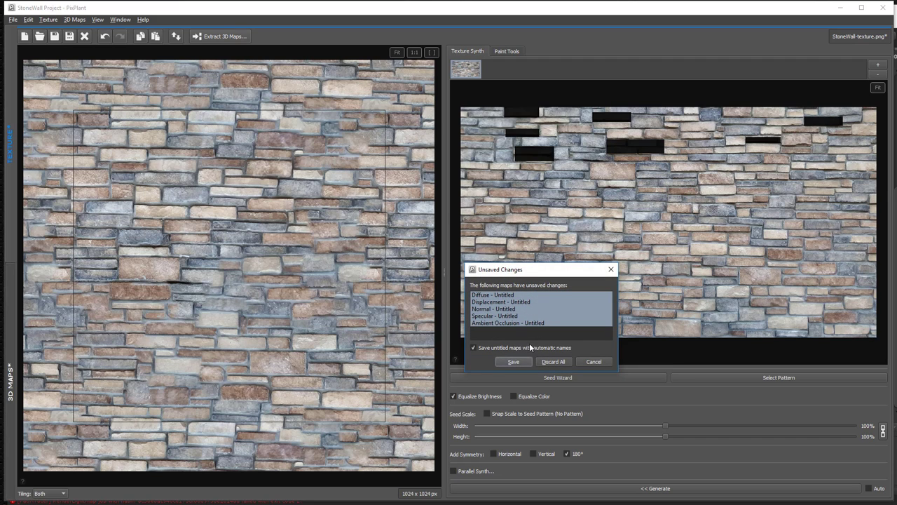
pyautogui.click(550, 361)
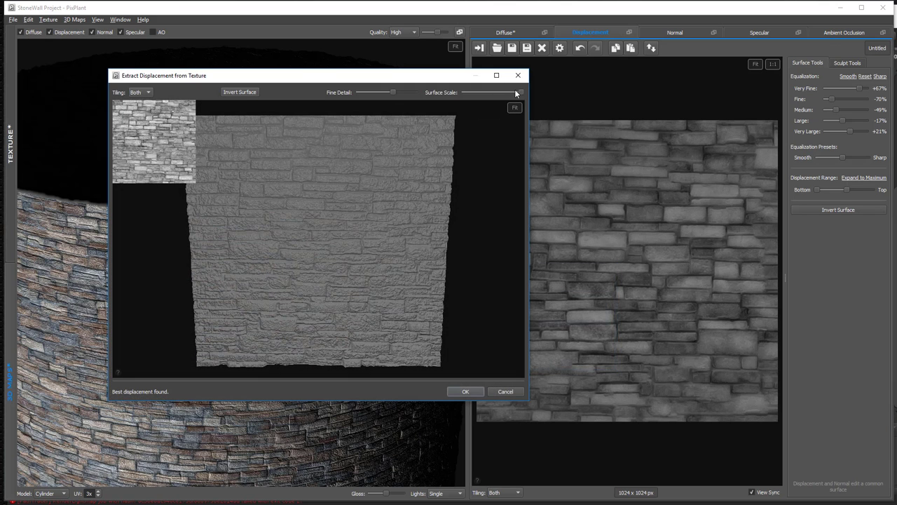
# Review the displacement surface preview from several angles and accept the extraction with Surface Scale at its maximum
pyautogui.moveTo(344, 186); pyautogui.dragTo(344, 144)
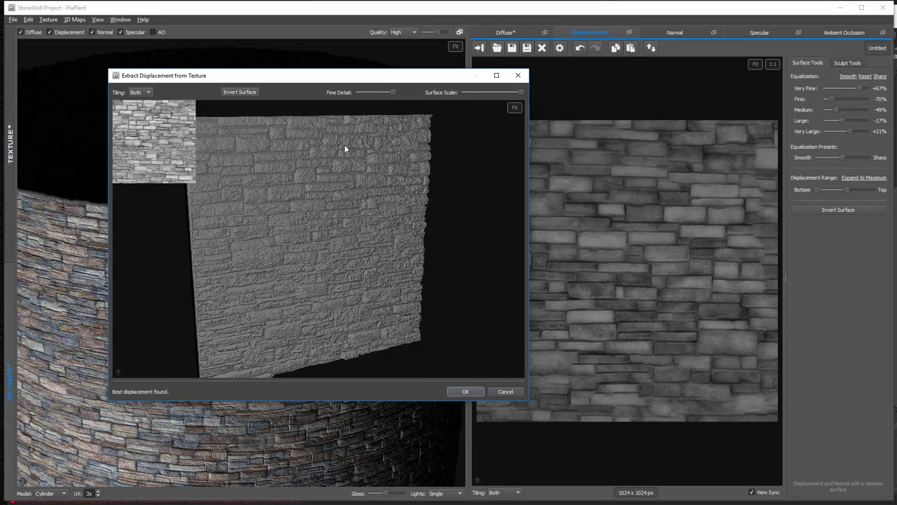
pyautogui.moveTo(259, 136); pyautogui.dragTo(316, 205)
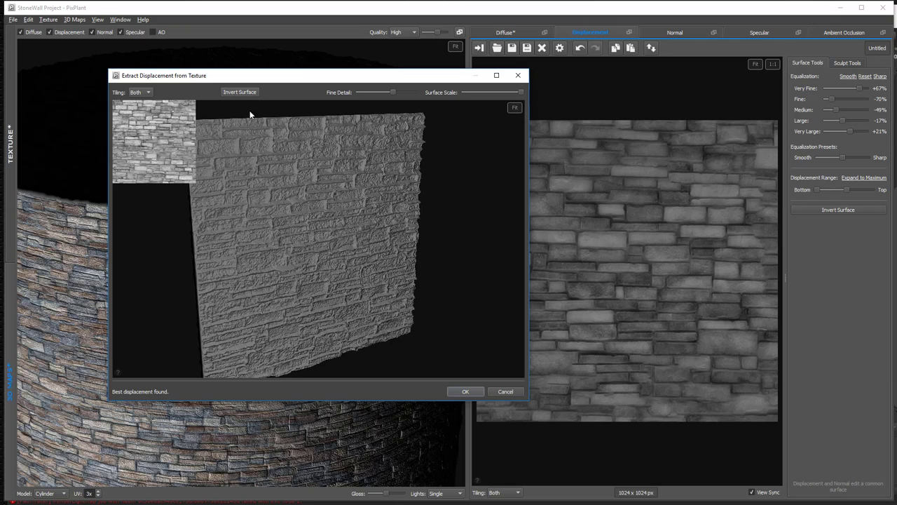
pyautogui.moveTo(250, 114); pyautogui.dragTo(274, 186)
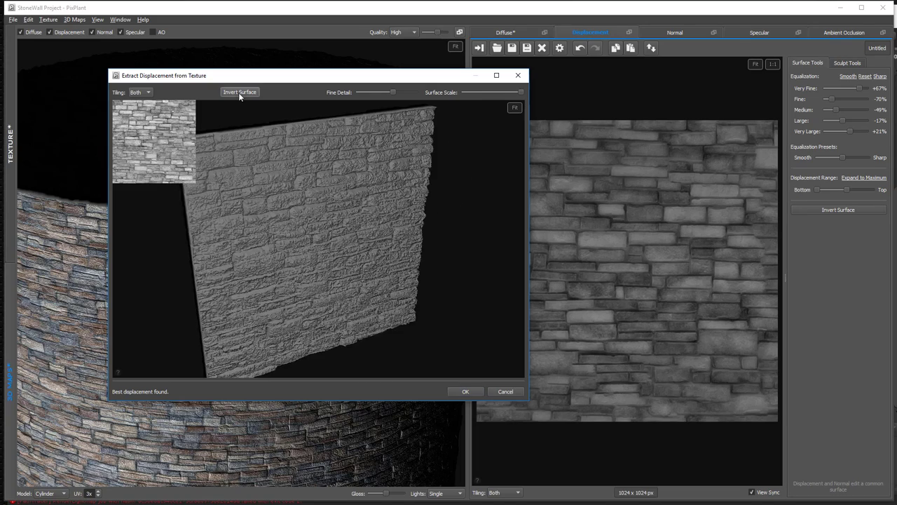
pyautogui.moveTo(247, 116); pyautogui.dragTo(385, 106)
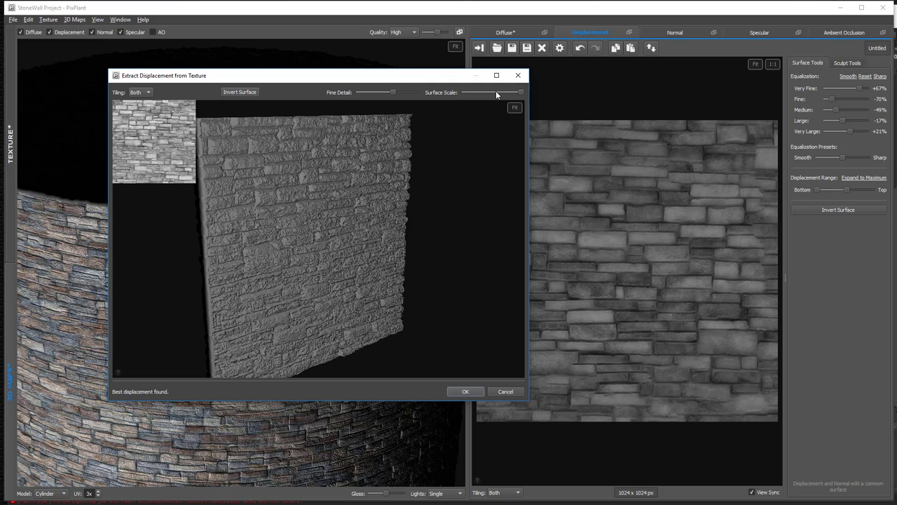
pyautogui.moveTo(521, 92)
pyautogui.mouseDown()
pyautogui.moveTo(476, 92)
pyautogui.moveTo(526, 89)
pyautogui.mouseUp()
pyautogui.click(465, 390)
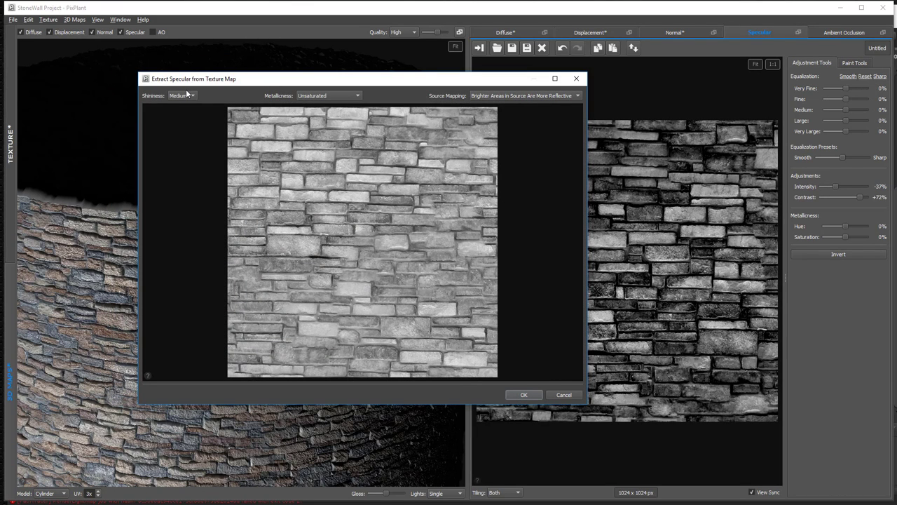
# Try Non-Metallic Reflections as the specular extraction's Metallicness and set it back to Unsaturated
pyautogui.click(312, 95)
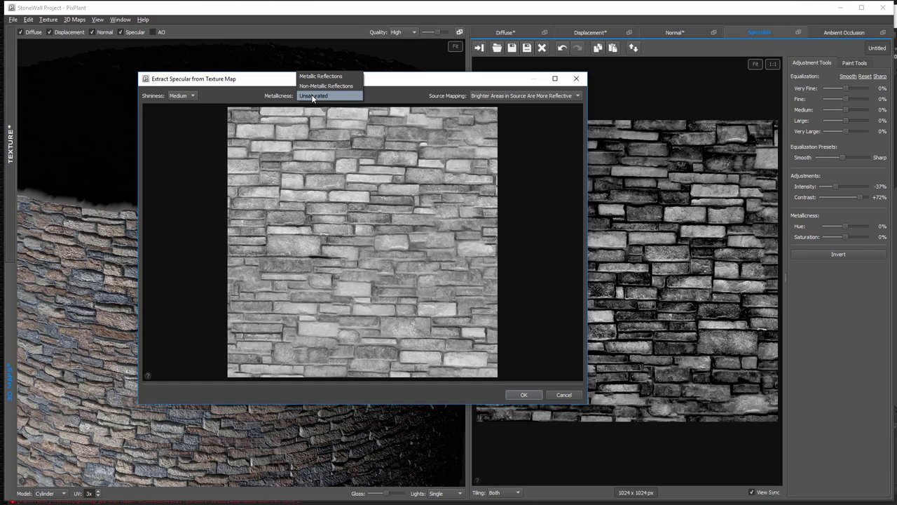
pyautogui.click(314, 86)
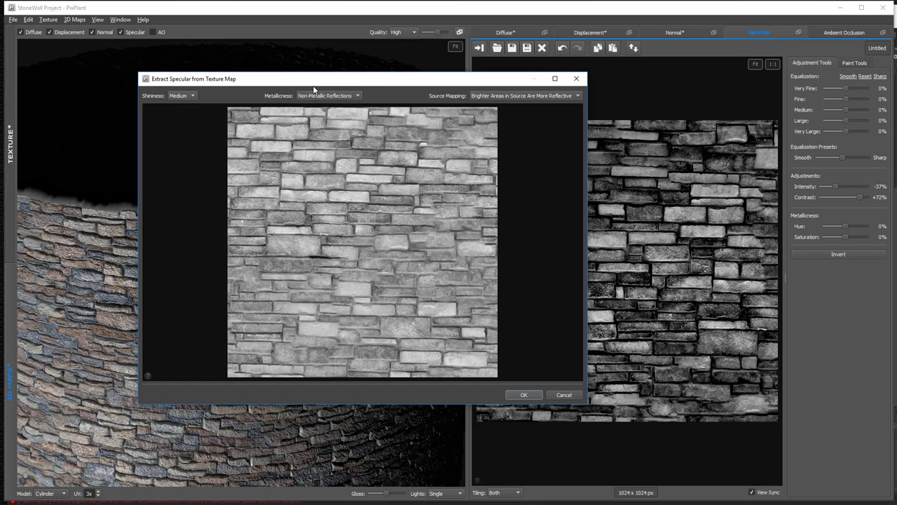
pyautogui.click(323, 97)
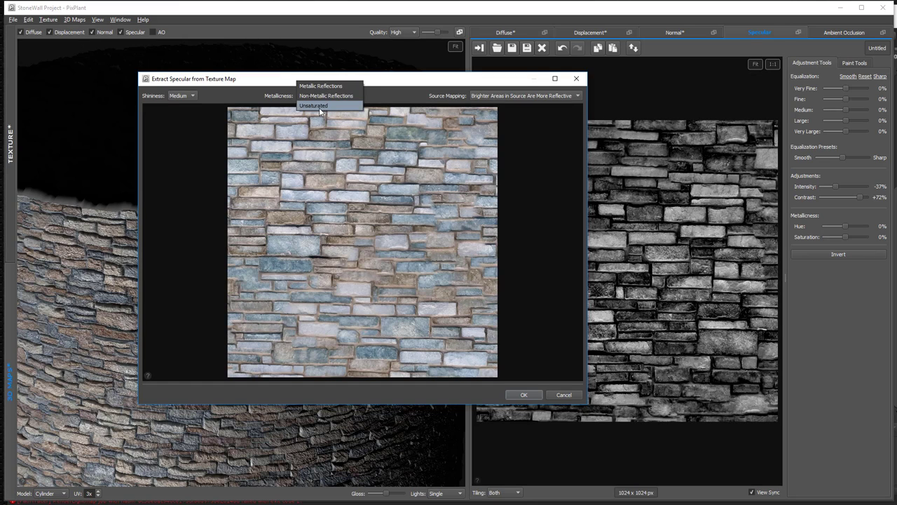
pyautogui.click(319, 105)
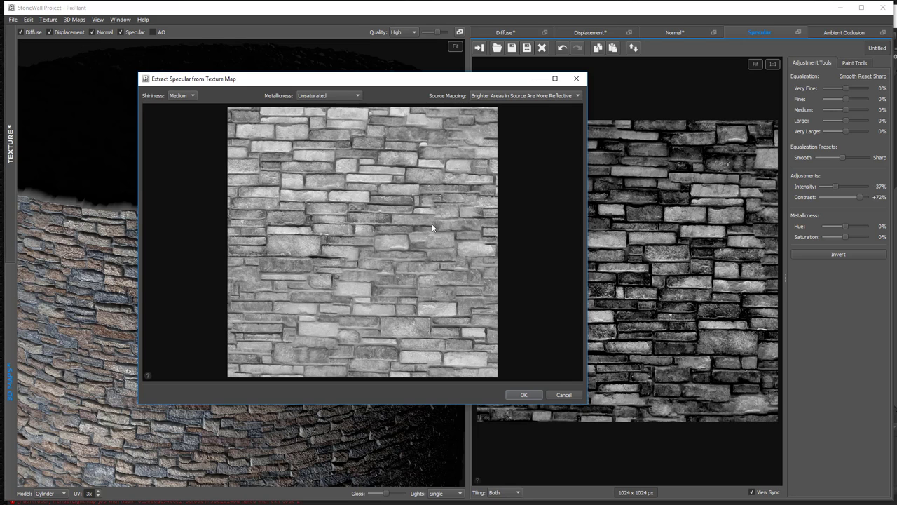
# Accept the specular extraction and render the ambient occlusion map from the displacement with a low Planar Bias, after trying a high one
pyautogui.click(522, 395)
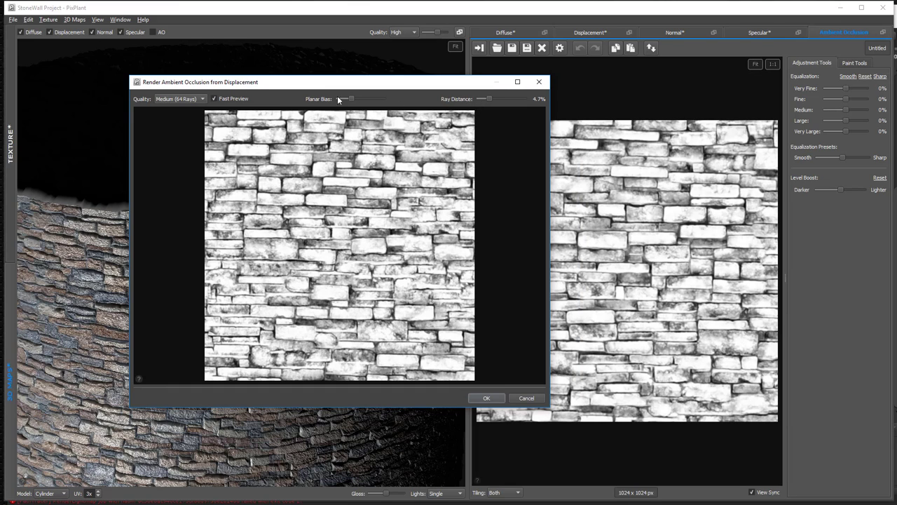
pyautogui.moveTo(352, 98); pyautogui.dragTo(397, 95)
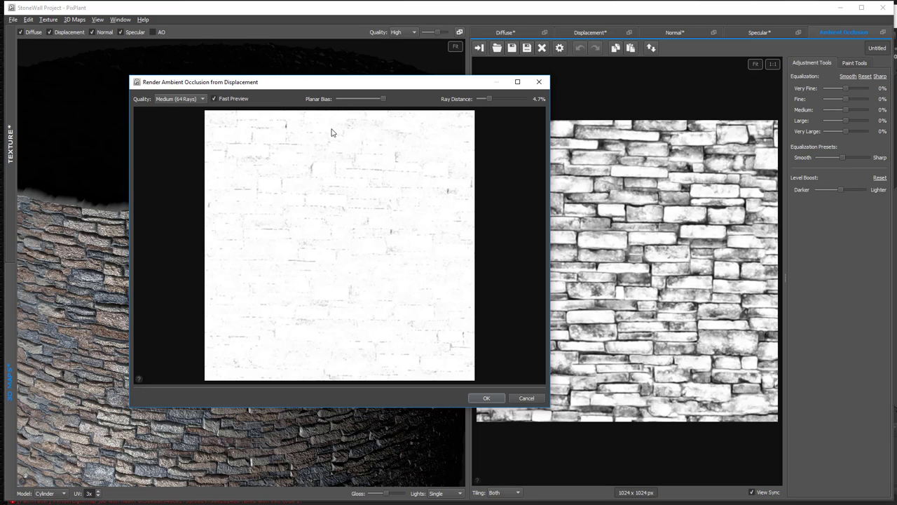
pyautogui.moveTo(380, 100); pyautogui.dragTo(352, 97)
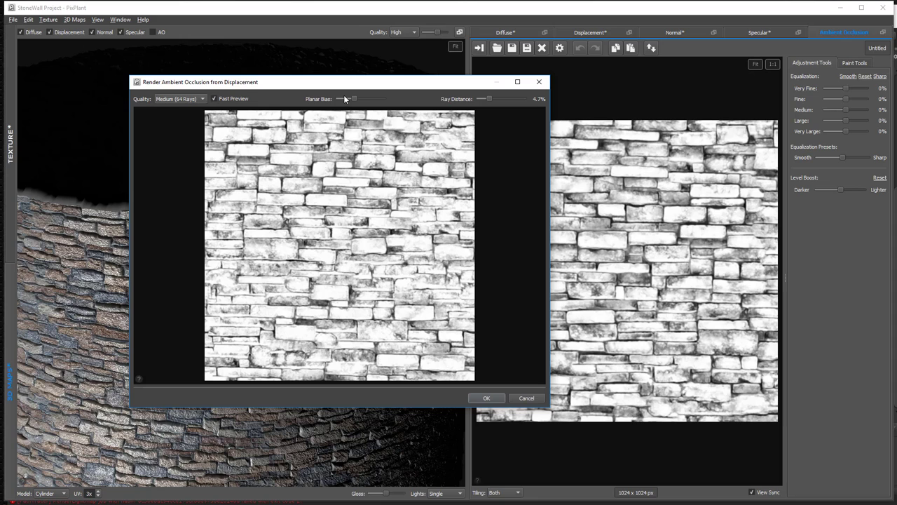
pyautogui.moveTo(353, 97); pyautogui.dragTo(354, 99)
pyautogui.moveTo(495, 99)
pyautogui.mouseDown()
pyautogui.moveTo(517, 100)
pyautogui.moveTo(490, 97)
pyautogui.mouseUp()
pyautogui.click(484, 397)
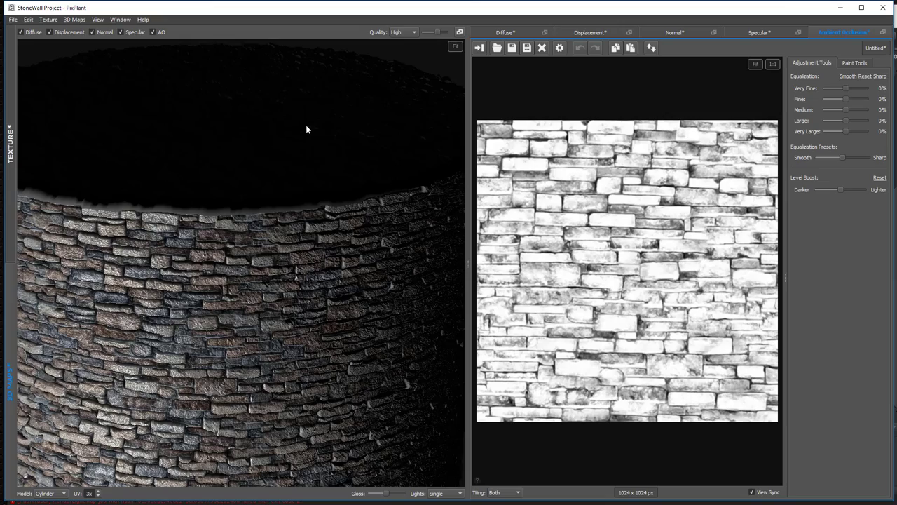
# Examine the textured cylinder preview from several angles at UV tilings of 2x and 1x, and return it to 3x
pyautogui.scroll(-4, 300, 161)
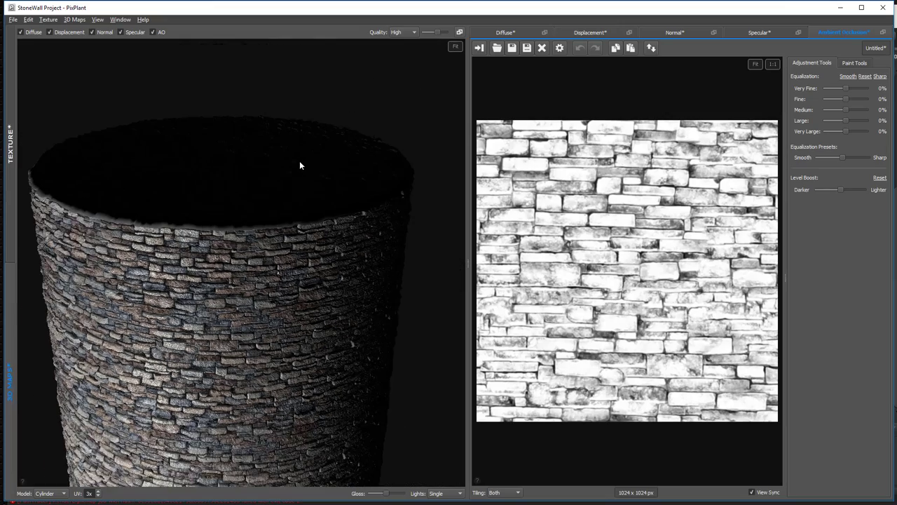
pyautogui.moveTo(263, 231); pyautogui.dragTo(232, 250)
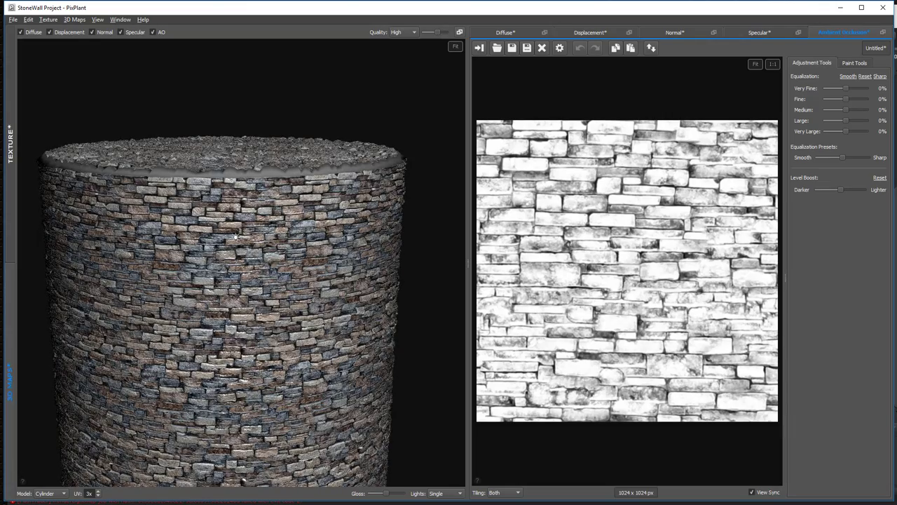
pyautogui.scroll(-1, 233, 244)
pyautogui.scroll(2, 235, 244)
pyautogui.moveTo(209, 254); pyautogui.dragTo(231, 267)
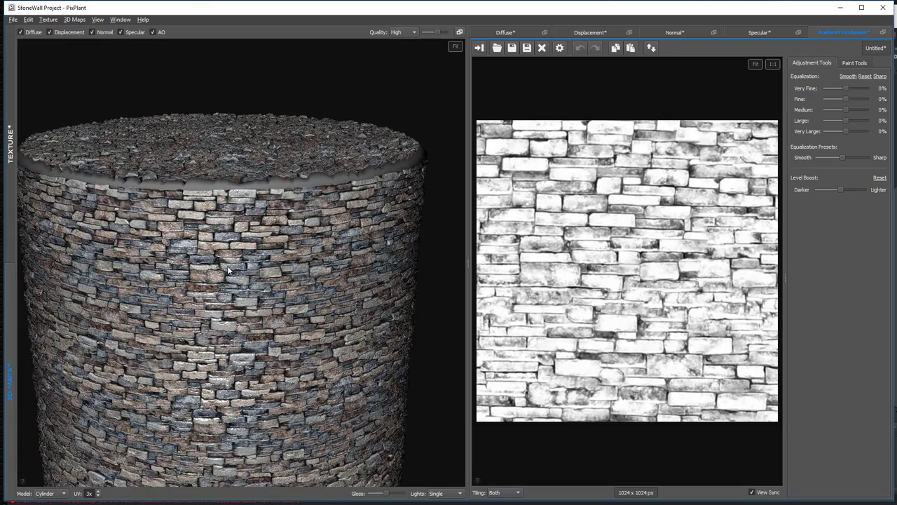
pyautogui.click(97, 496)
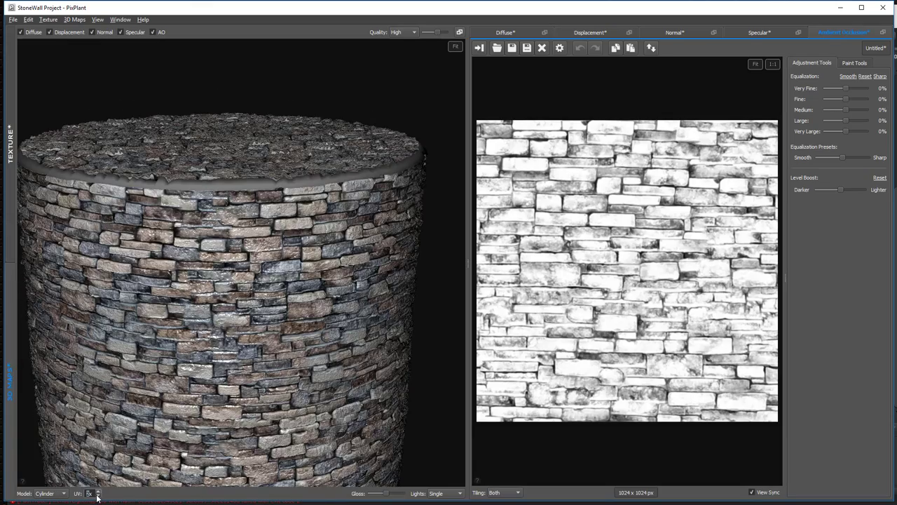
pyautogui.click(98, 497)
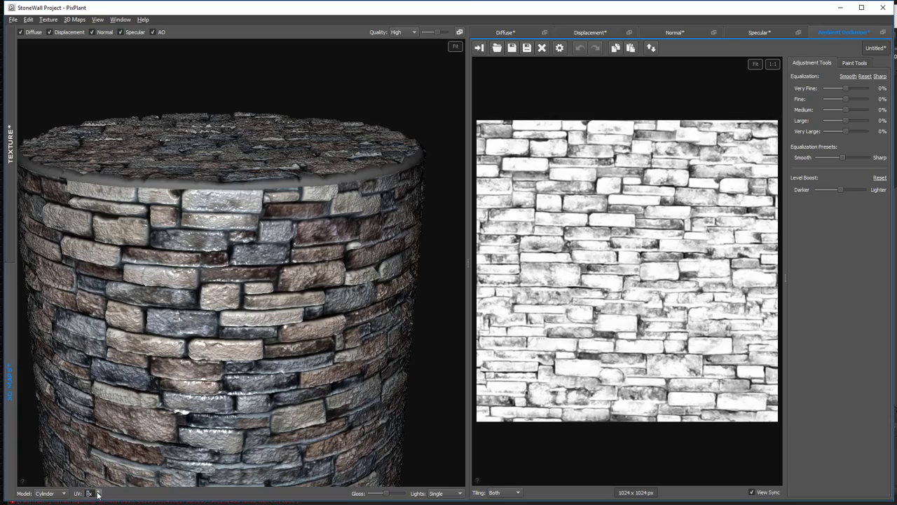
pyautogui.click(98, 493)
pyautogui.click(98, 492)
pyautogui.moveTo(129, 372); pyautogui.dragTo(192, 251)
pyautogui.scroll(-3, 253, 376)
pyautogui.scroll(-1, 245, 414)
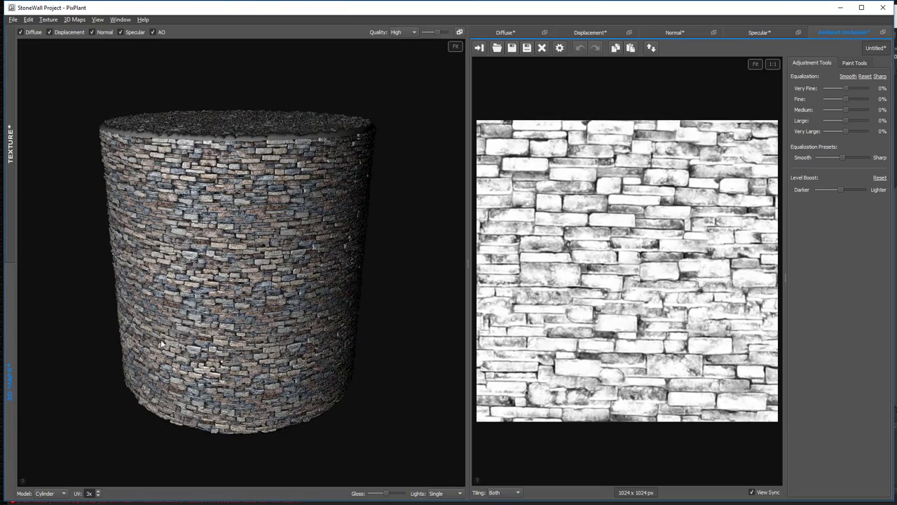
# Switch the 3D preview model to Plane and examine the stone relief under a different viewing angle
pyautogui.click(57, 493)
pyautogui.click(55, 492)
pyautogui.scroll(2, 54, 492)
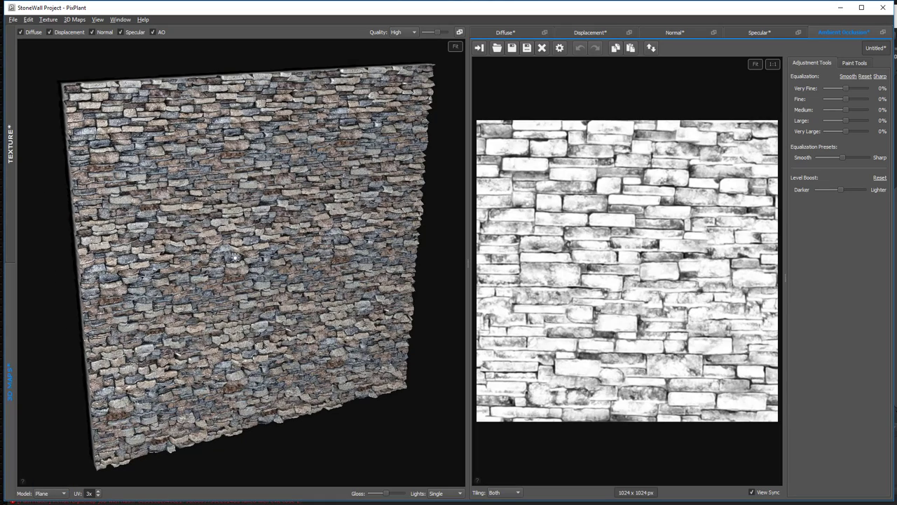
pyautogui.scroll(-1, 192, 277)
pyautogui.moveTo(192, 278); pyautogui.dragTo(162, 307)
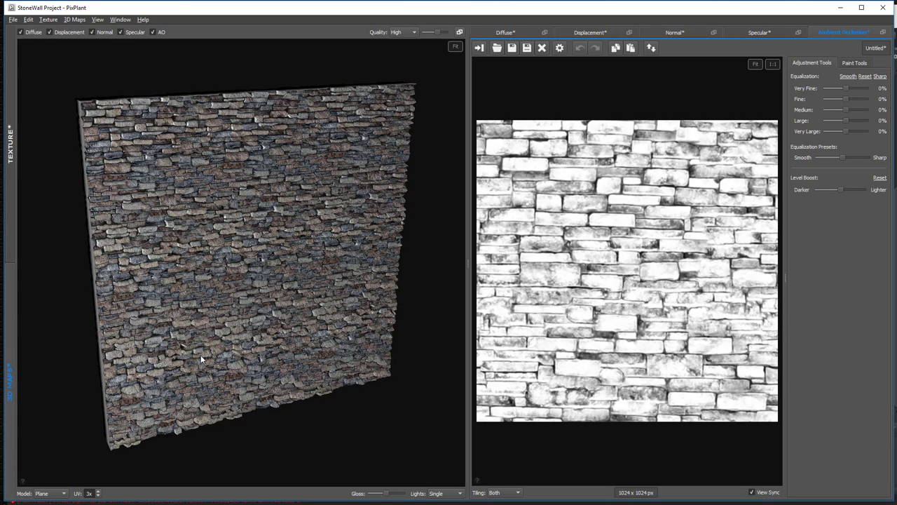
# Preview the maps on the Ball model up close and return to the Cylinder model
pyautogui.click(50, 494)
pyautogui.click(44, 503)
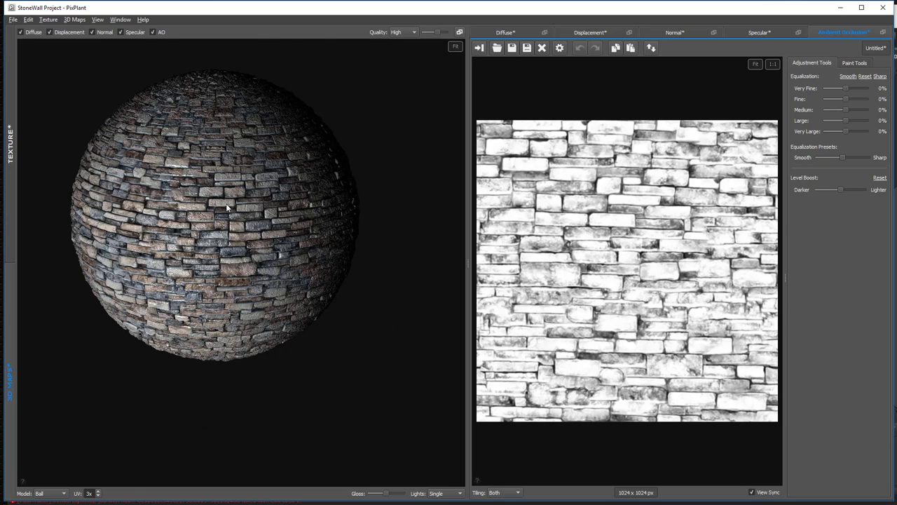
pyautogui.scroll(4, 227, 207)
pyautogui.scroll(-2, 226, 208)
pyautogui.click(49, 493)
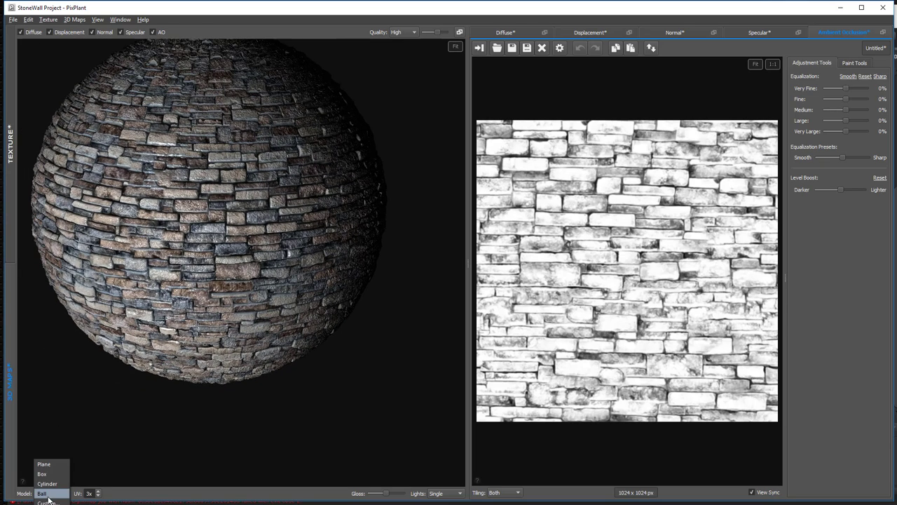
pyautogui.click(48, 485)
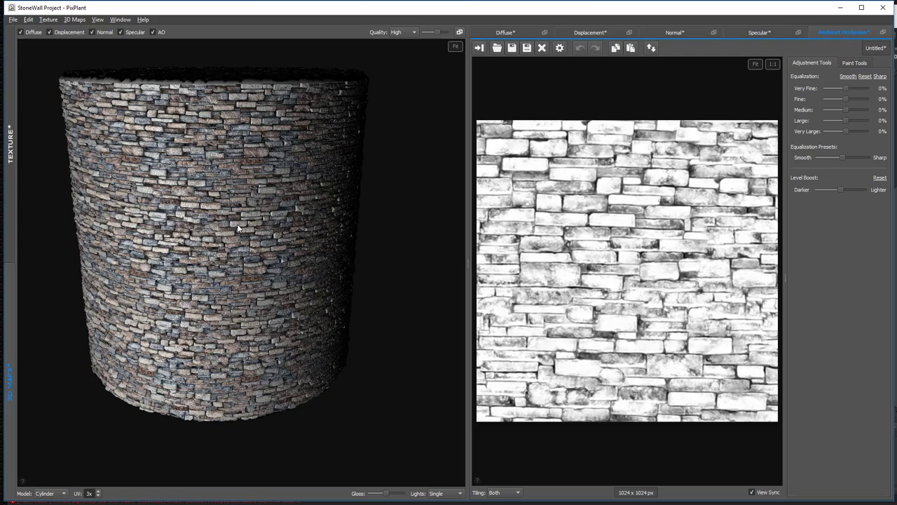
pyautogui.scroll(-1, 239, 229)
pyautogui.moveTo(238, 228); pyautogui.dragTo(171, 253)
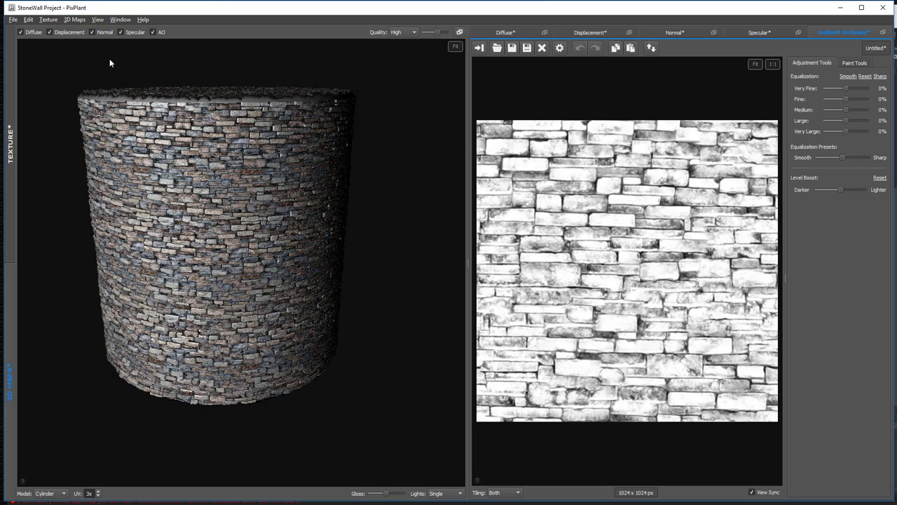
# Turn off the Diffuse and AO maps in the preview and compare the cylinder's surface with and without Specular
pyautogui.click(34, 32)
pyautogui.click(152, 31)
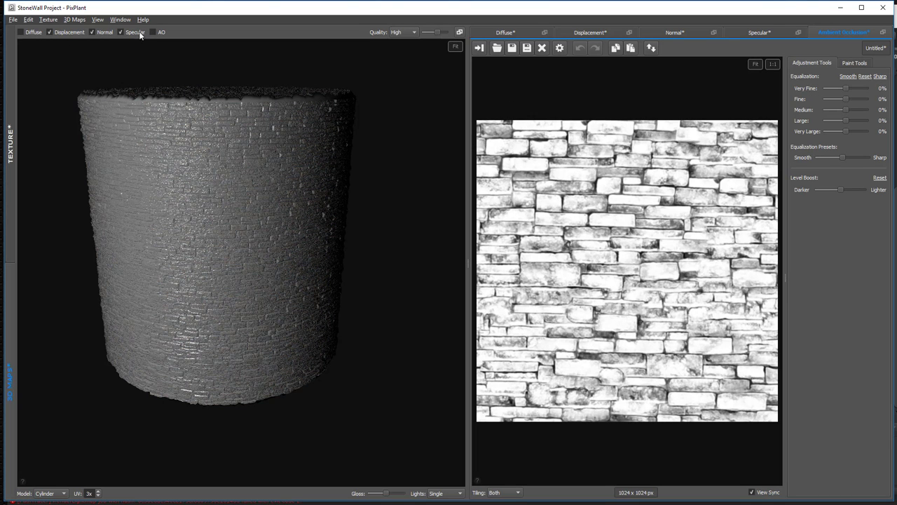
pyautogui.click(128, 31)
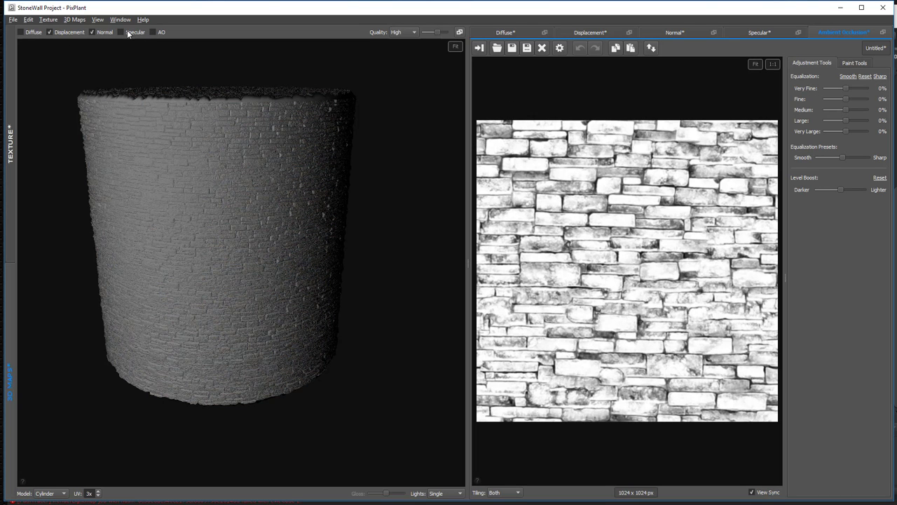
pyautogui.click(128, 31)
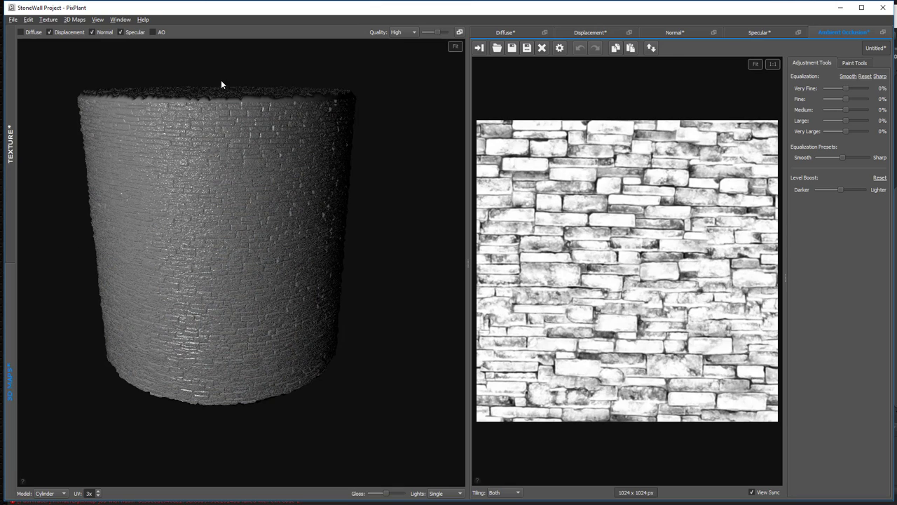
pyautogui.scroll(3, 222, 83)
pyautogui.scroll(-2, 221, 84)
pyautogui.moveTo(215, 124); pyautogui.dragTo(240, 267)
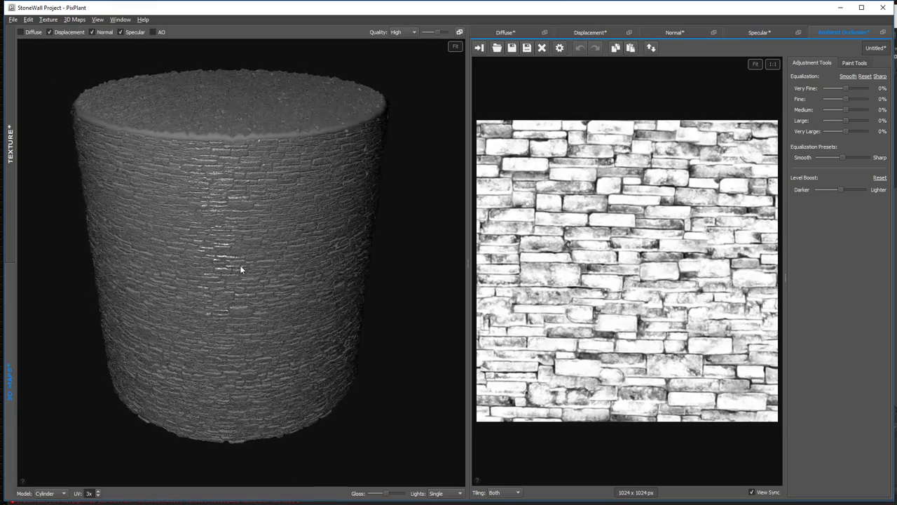
# Try lower tops for the displacement map's Displacement Range, turn off Specular in the preview, and raise the top back near its maximum
pyautogui.click(583, 32)
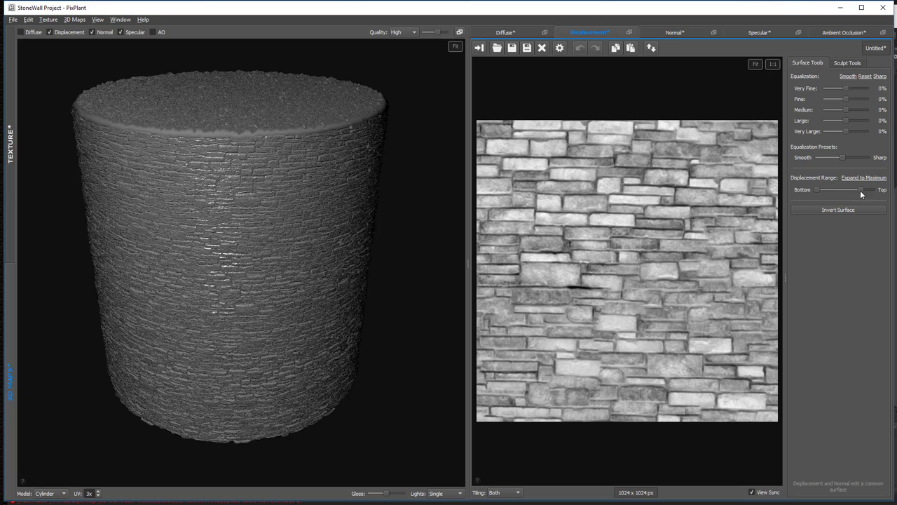
pyautogui.moveTo(830, 193); pyautogui.dragTo(827, 194)
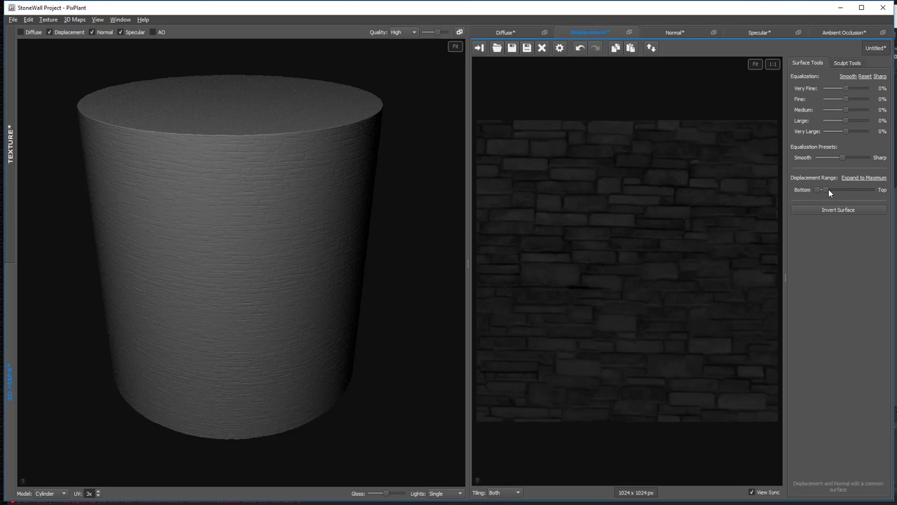
pyautogui.moveTo(829, 190); pyautogui.dragTo(838, 190)
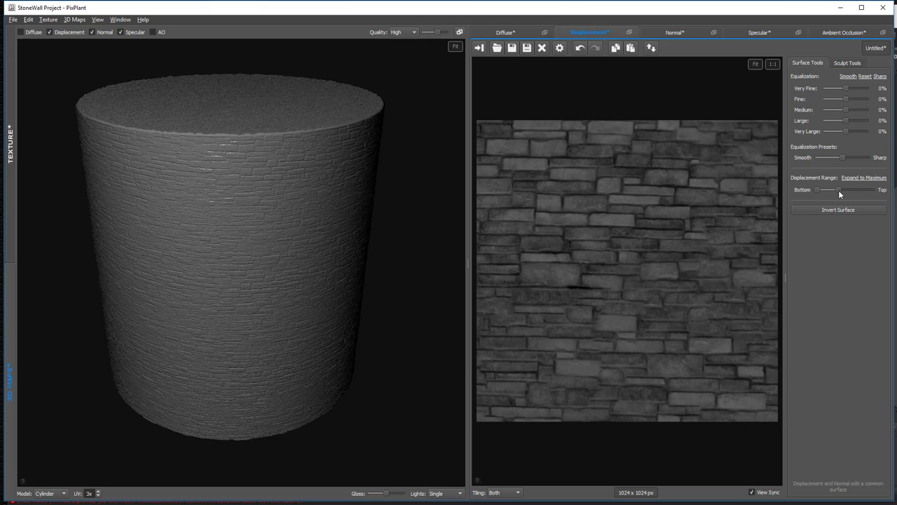
pyautogui.click(121, 32)
pyautogui.moveTo(838, 189); pyautogui.dragTo(861, 190)
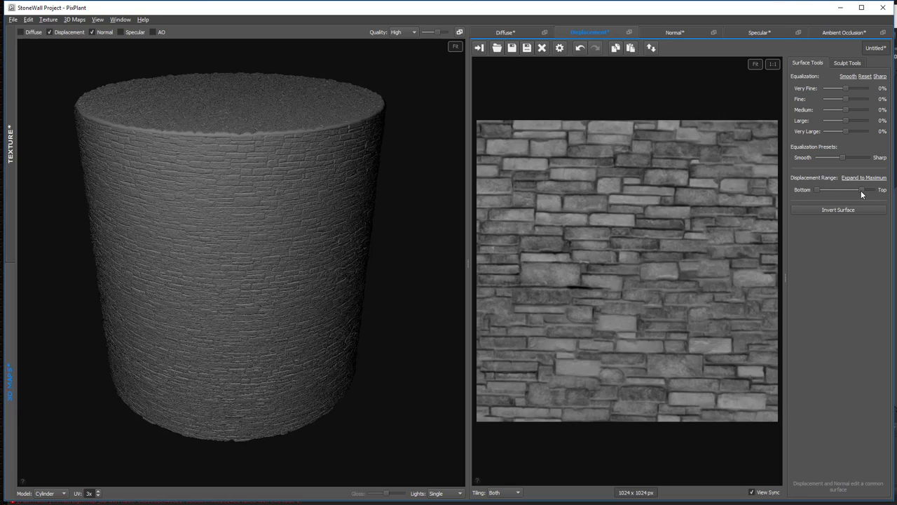
pyautogui.moveTo(318, 210); pyautogui.dragTo(393, 213)
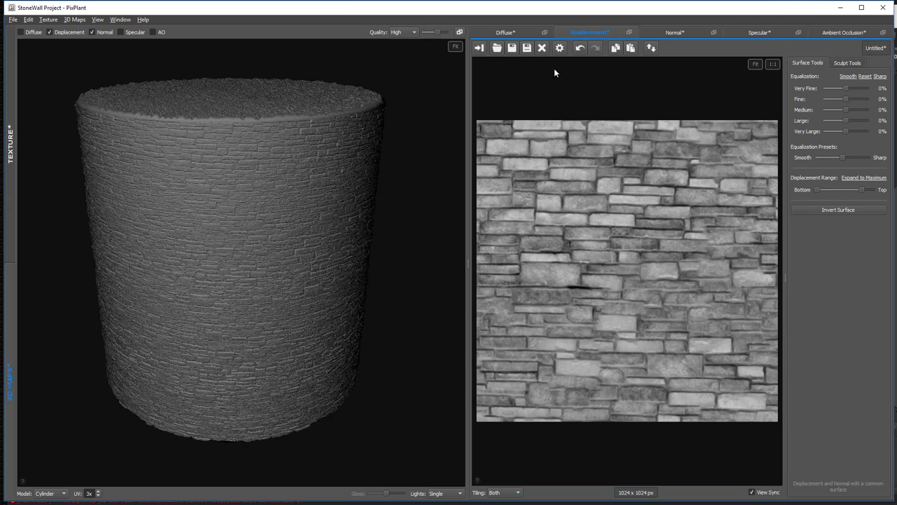
# Set the normal map's Normal Scale to 10% and check the stone relief up close on the cylinder
pyautogui.click(668, 31)
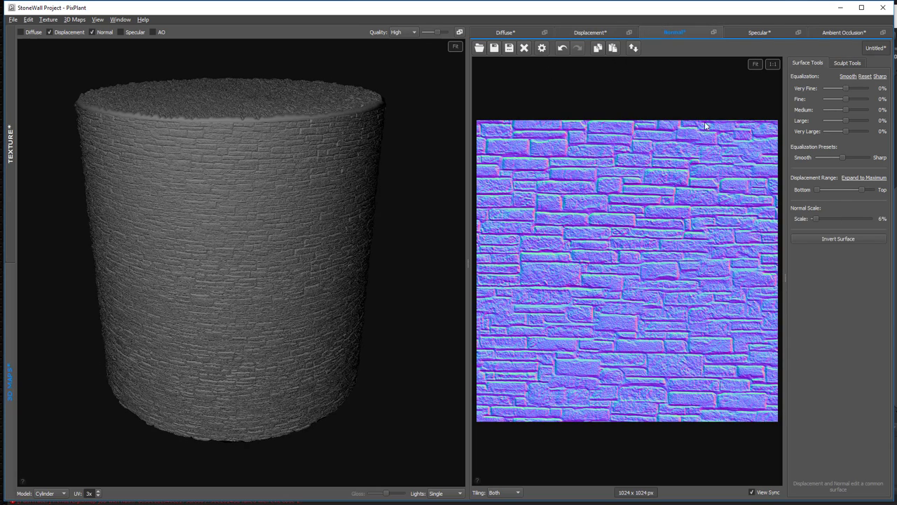
pyautogui.scroll(5, 250, 144)
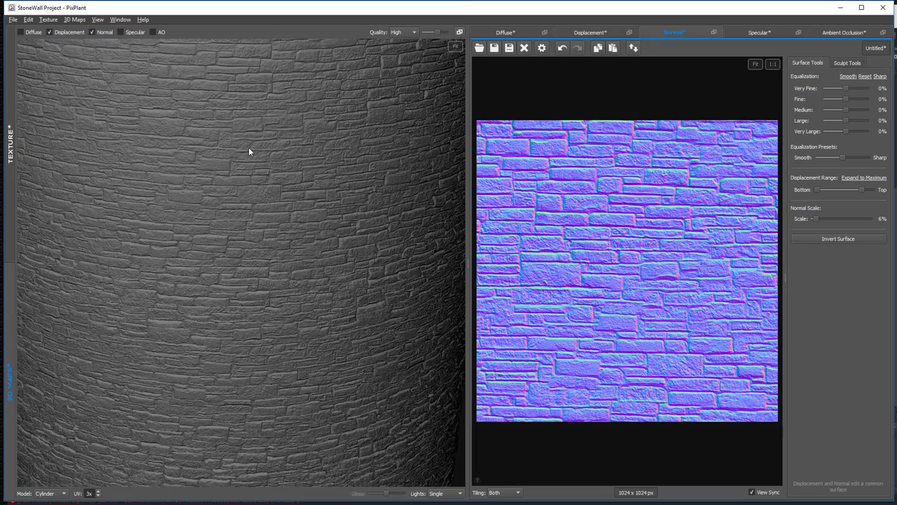
pyautogui.scroll(5, 277, 189)
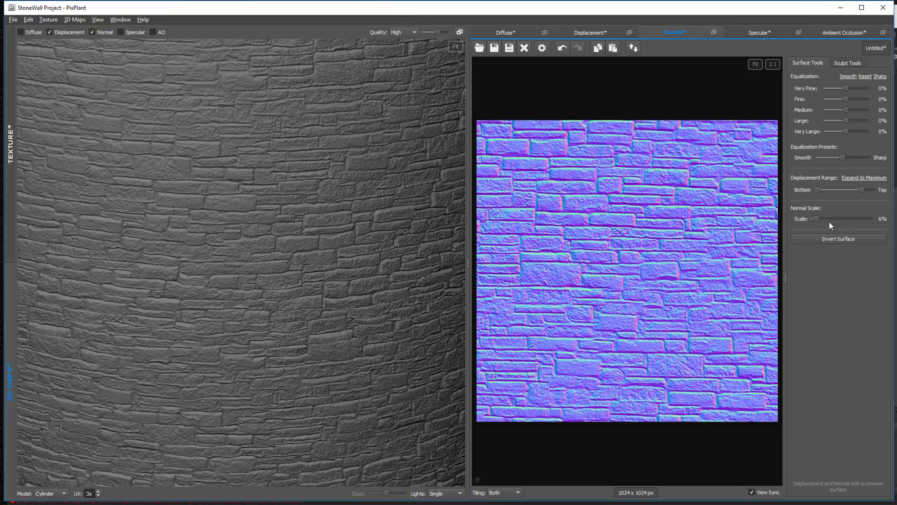
pyautogui.moveTo(818, 218); pyautogui.dragTo(820, 221)
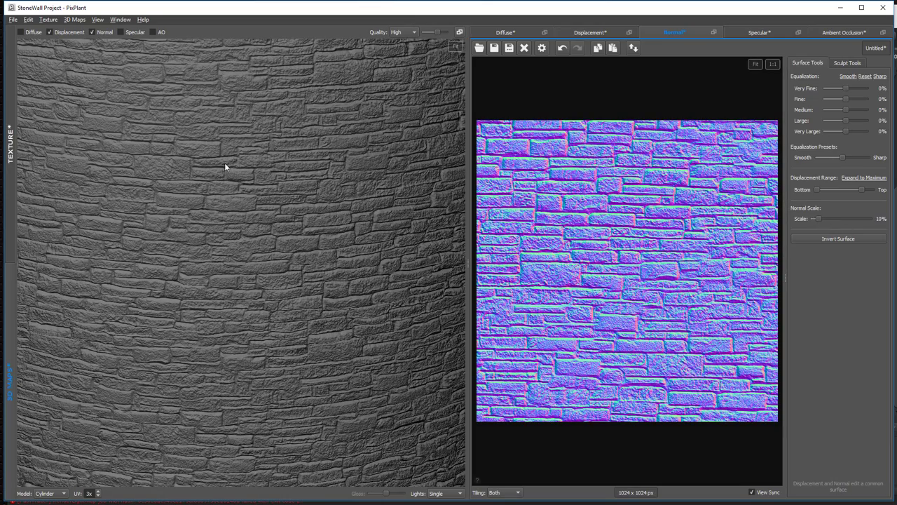
pyautogui.moveTo(225, 163); pyautogui.dragTo(254, 179)
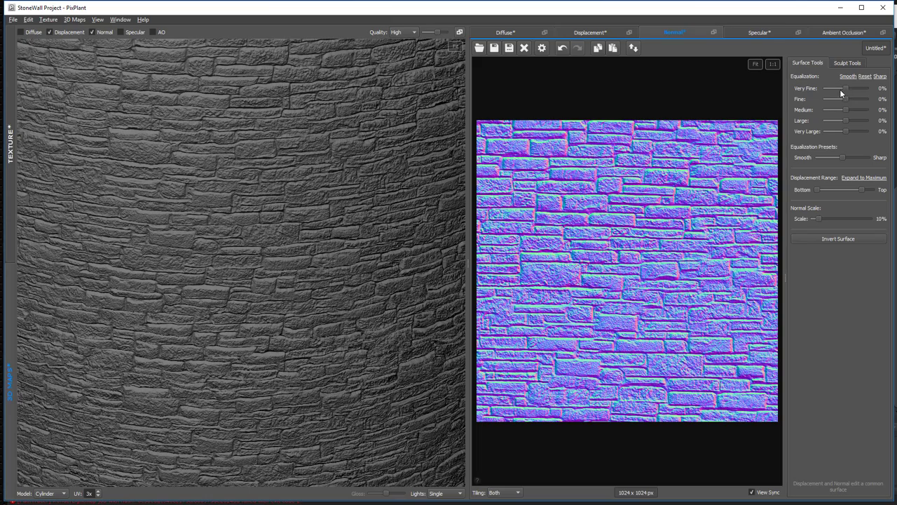
# Try the sharpest equalization preset, reset it, and set Very Fine to +100%, Fine to -84%, Medium to -52%, Large to -28% and Very Large to +25%
pyautogui.moveTo(845, 157); pyautogui.dragTo(873, 157)
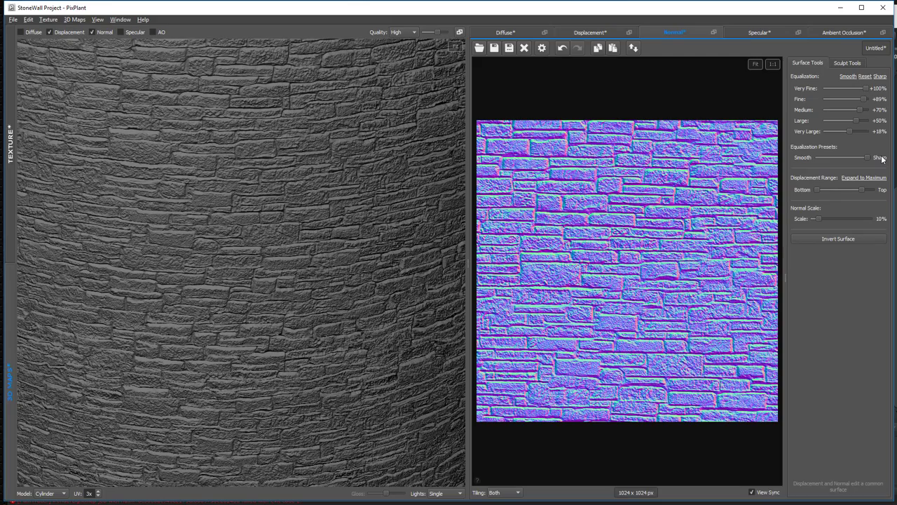
pyautogui.click(865, 76)
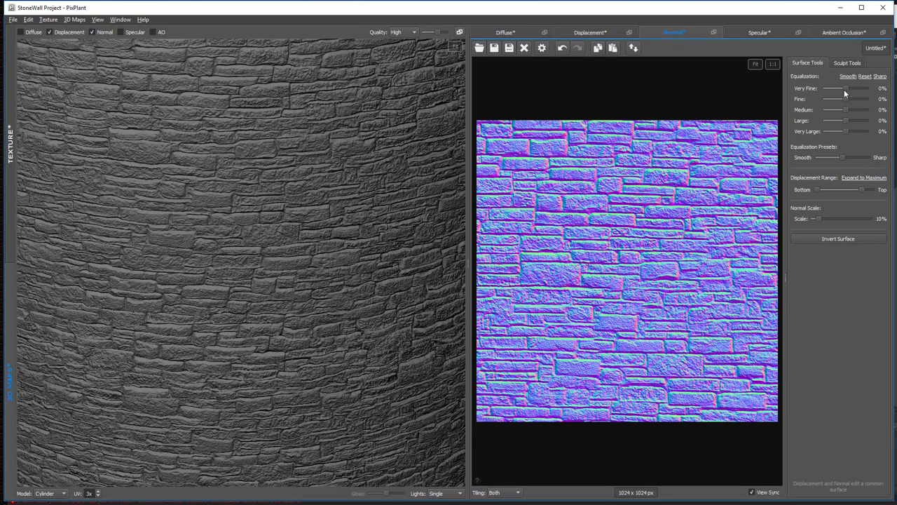
pyautogui.moveTo(846, 98); pyautogui.dragTo(832, 98)
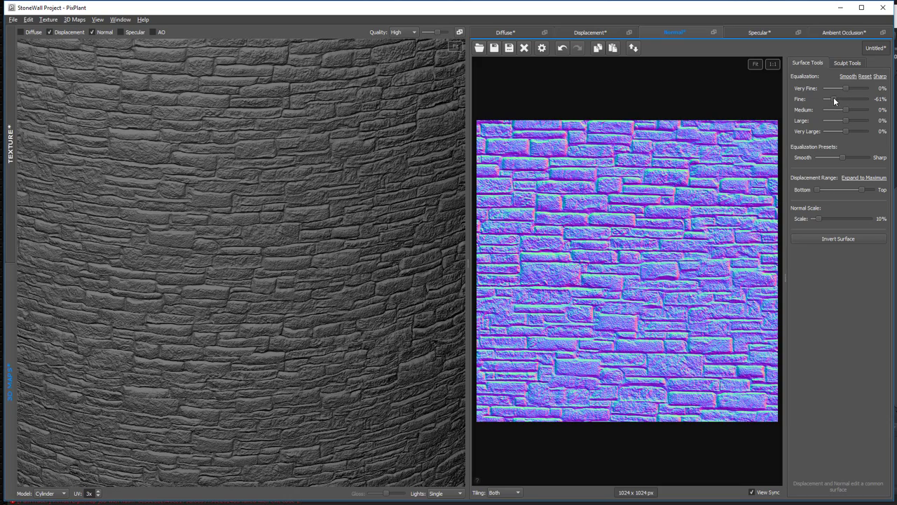
pyautogui.moveTo(845, 109); pyautogui.dragTo(850, 130)
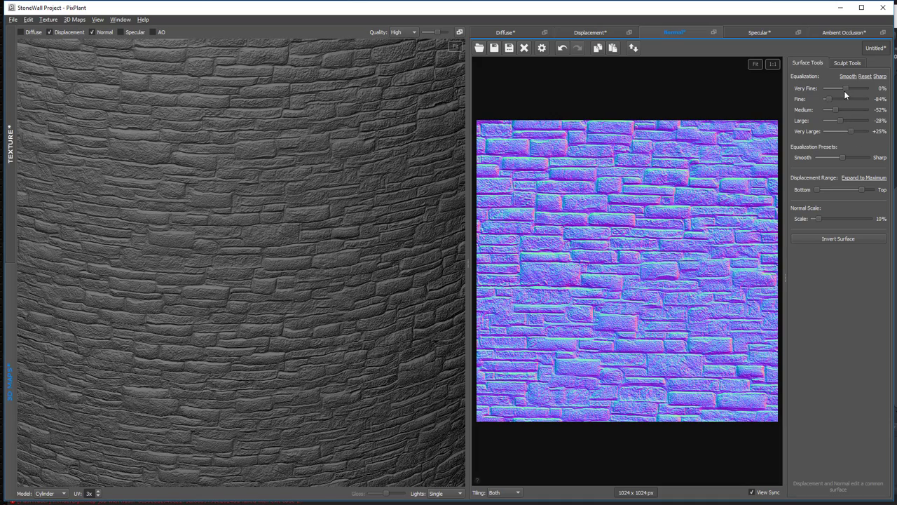
pyautogui.moveTo(846, 88); pyautogui.dragTo(880, 95)
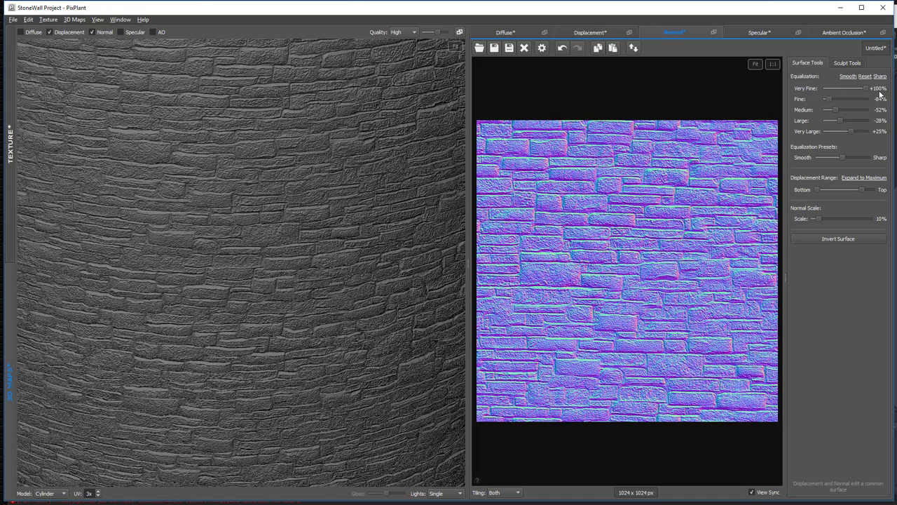
# Inspect the stone relief up close and set the normal map's equalization to Very Fine +48% and Very Large +18%
pyautogui.scroll(5, 337, 172)
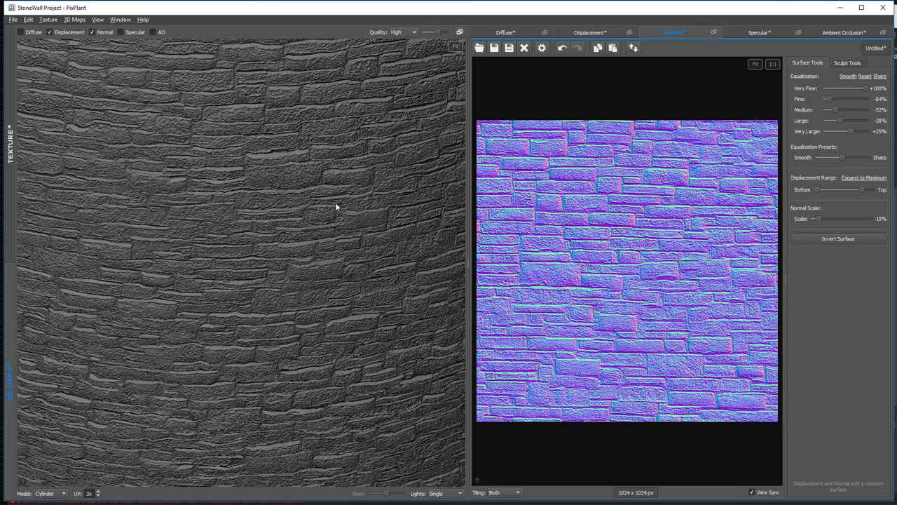
pyautogui.moveTo(336, 205); pyautogui.dragTo(302, 182)
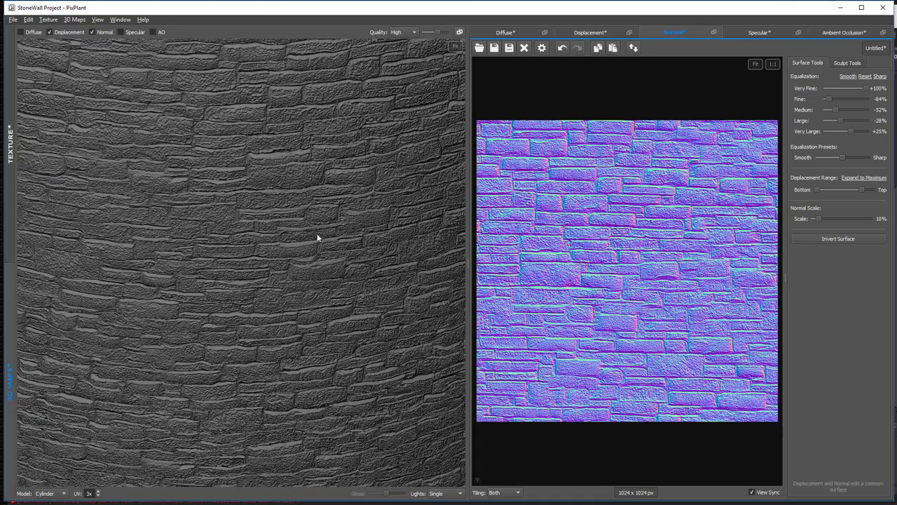
pyautogui.scroll(5, 307, 257)
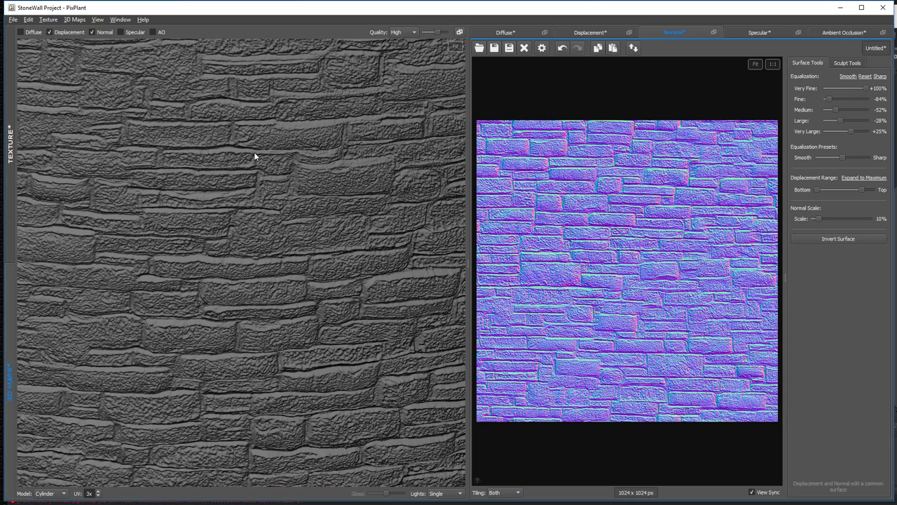
pyautogui.scroll(3, 227, 148)
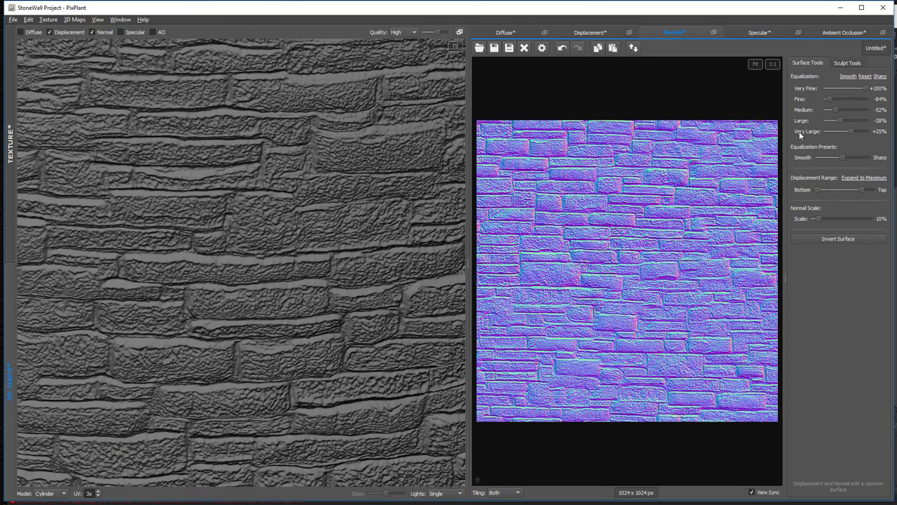
pyautogui.moveTo(849, 132); pyautogui.dragTo(848, 132)
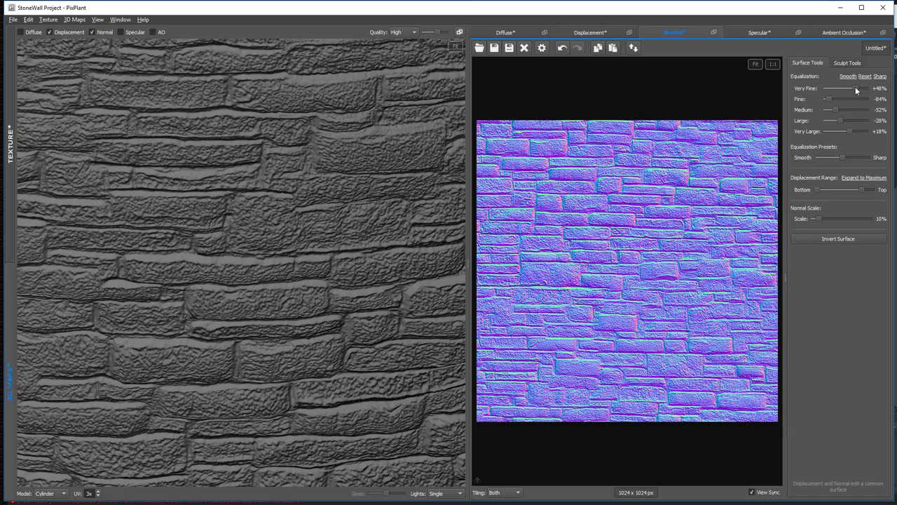
# Turn Specular back on in the preview and check the highlights across the whole cylinder
pyautogui.scroll(-3, 202, 271)
pyautogui.moveTo(201, 263); pyautogui.dragTo(235, 288)
pyautogui.scroll(-5, 228, 245)
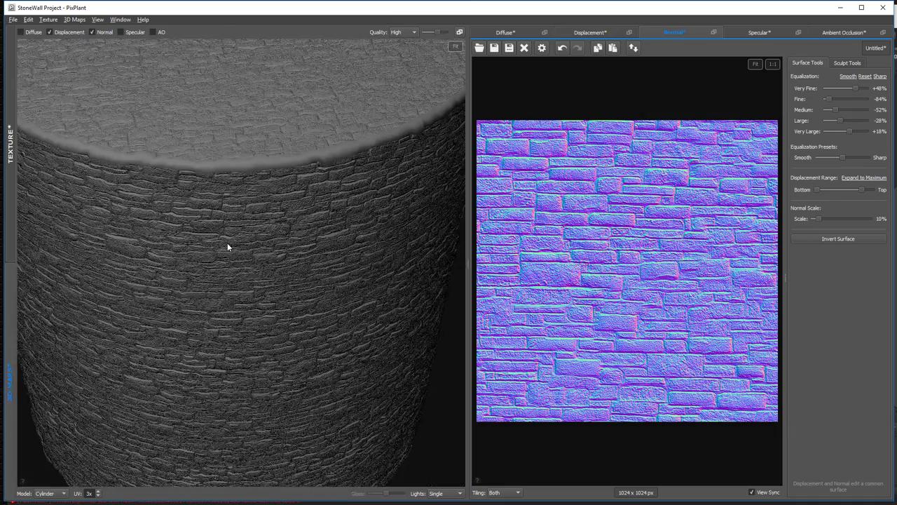
pyautogui.click(121, 32)
pyautogui.moveTo(253, 242); pyautogui.dragTo(274, 222)
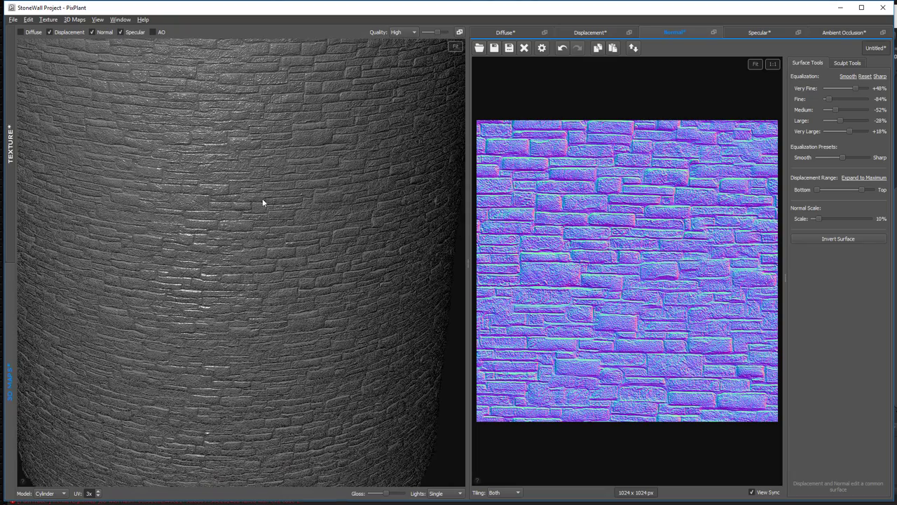
pyautogui.scroll(-5, 265, 204)
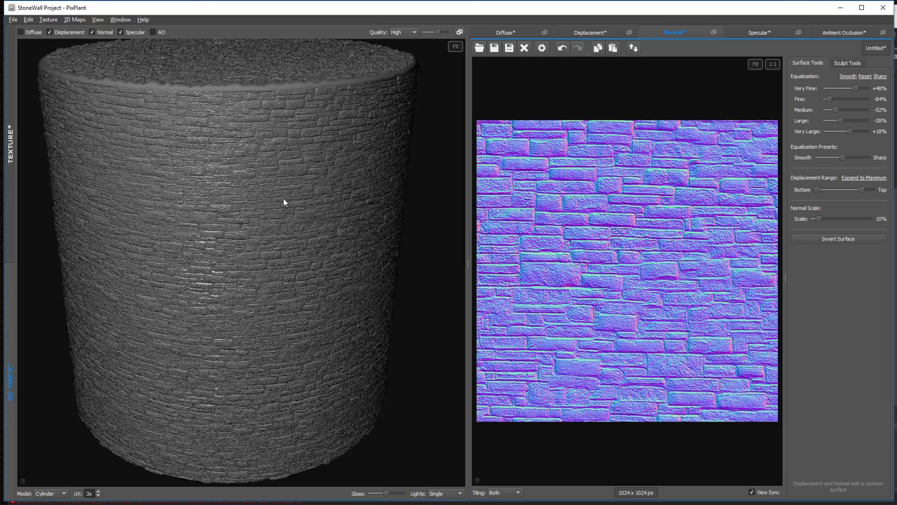
# Open the specular map and consult the UnitySpecularChart.png reference for non-metal specular and smoothness values
pyautogui.click(756, 32)
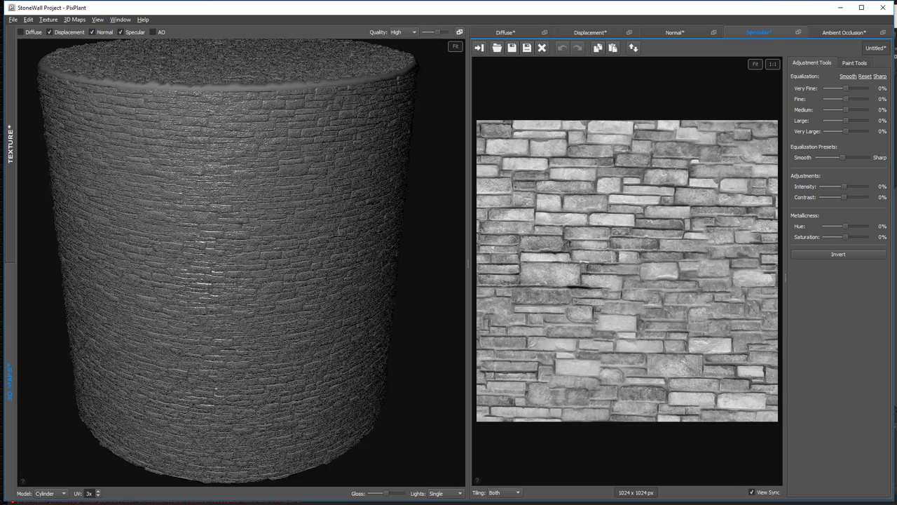
pyautogui.moveTo(896, 7); pyautogui.dragTo(434, 16)
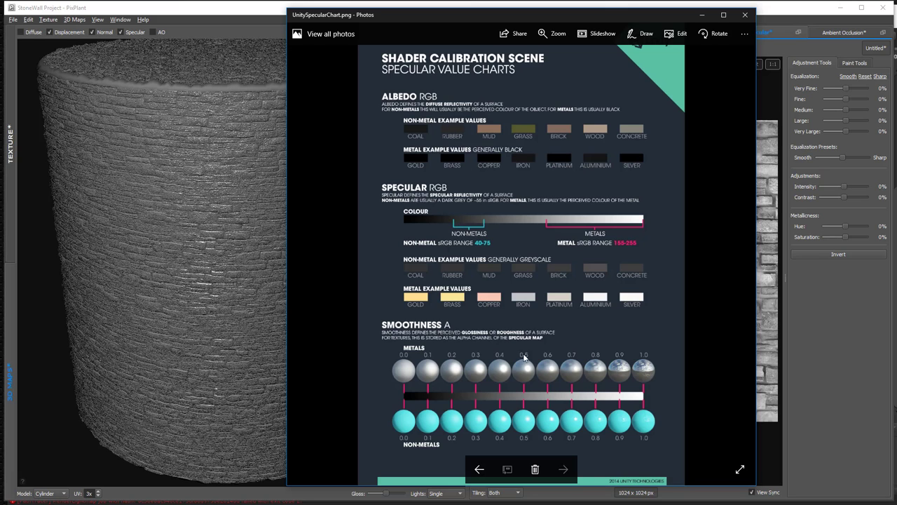
pyautogui.moveTo(535, 18); pyautogui.dragTo(896, 21)
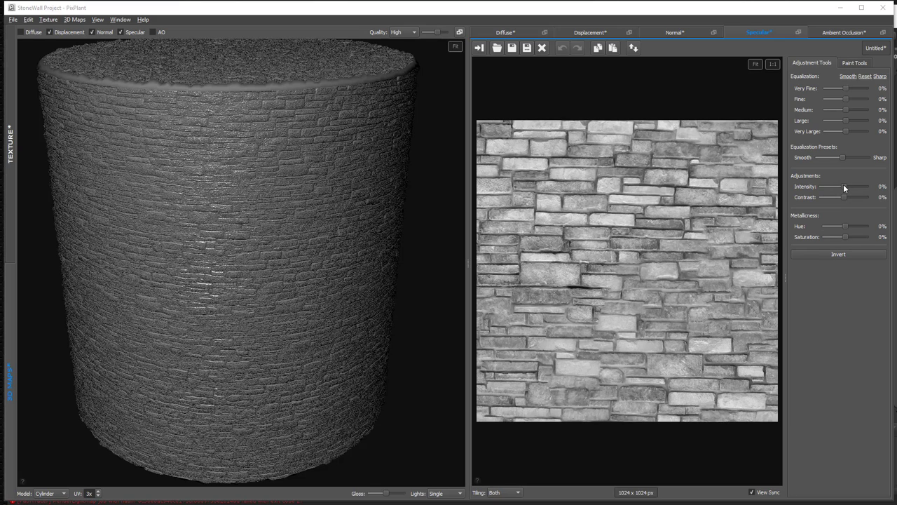
# Try specular map Intensity values of -33% and -100%, and settle on Intensity -25% and Contrast +15%
pyautogui.moveTo(846, 187)
pyautogui.mouseDown()
pyautogui.moveTo(864, 187)
pyautogui.moveTo(836, 188)
pyautogui.mouseUp()
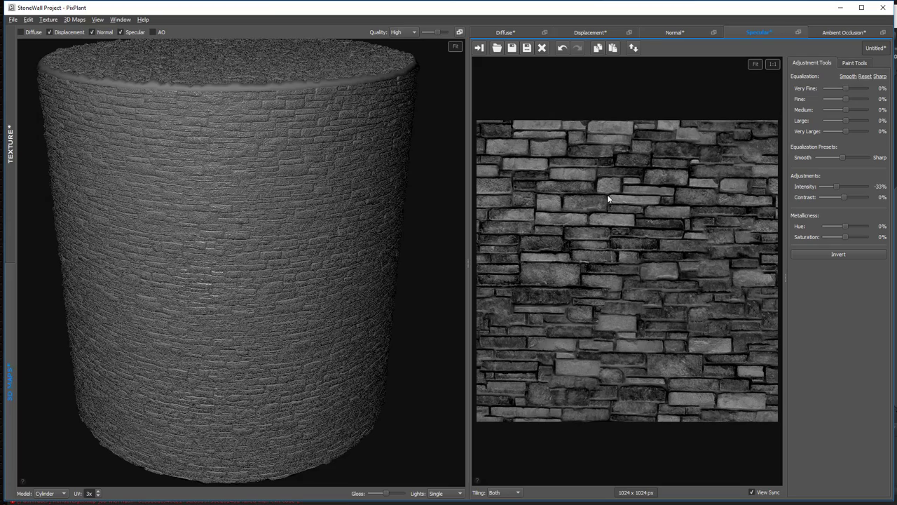
pyautogui.moveTo(265, 174); pyautogui.dragTo(396, 211)
pyautogui.moveTo(837, 187); pyautogui.dragTo(812, 187)
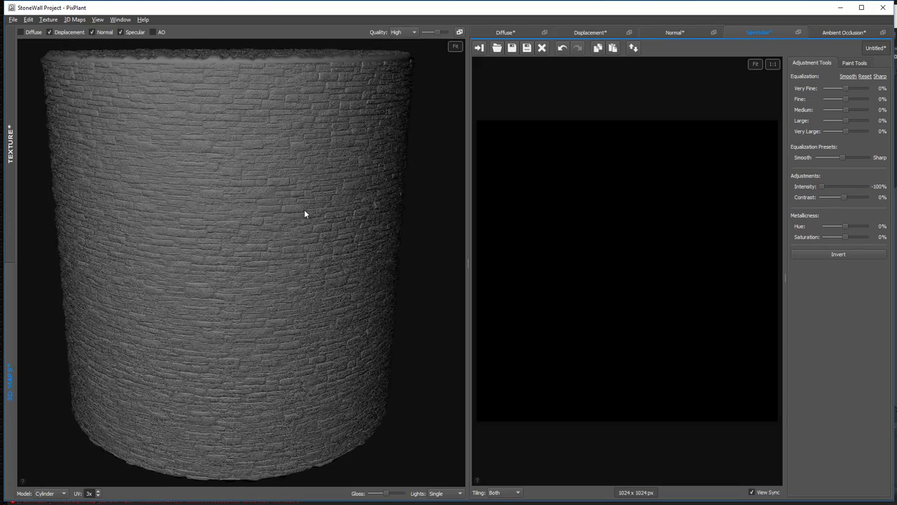
pyautogui.moveTo(822, 187); pyautogui.dragTo(847, 200)
pyautogui.scroll(-2, 621, 255)
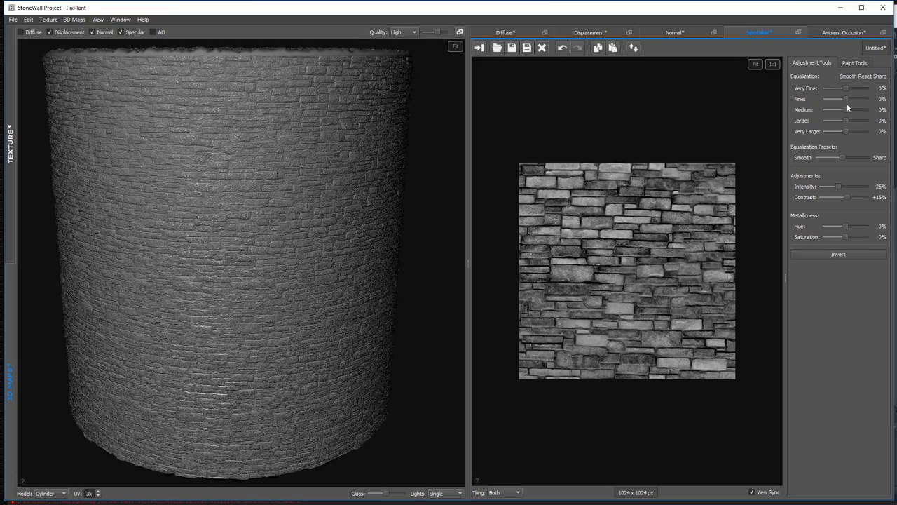
# Sharpen several stone areas of the specular map with the Sharpen brush at size 256, 46% strength and 100% hardness
pyautogui.click(863, 64)
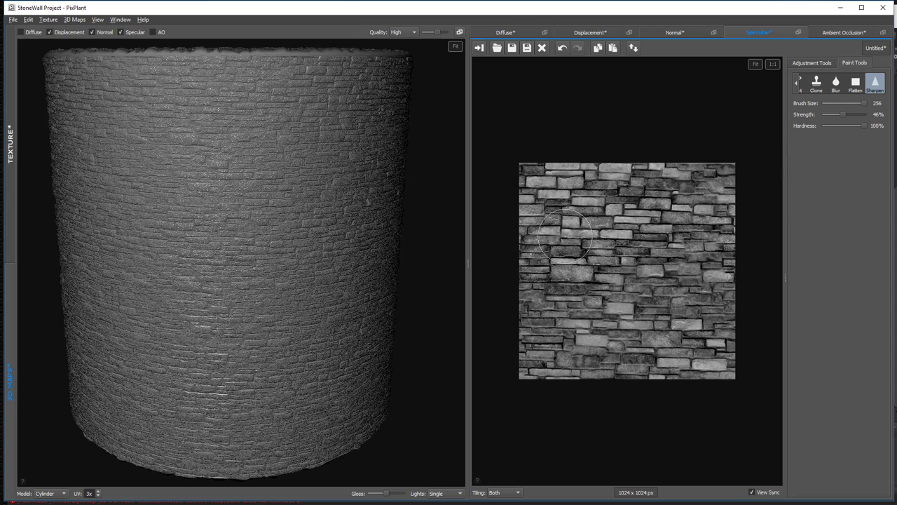
pyautogui.moveTo(575, 210)
pyautogui.mouseDown()
pyautogui.moveTo(586, 215)
pyautogui.moveTo(580, 222)
pyautogui.mouseUp()
pyautogui.moveTo(652, 283); pyautogui.dragTo(675, 241)
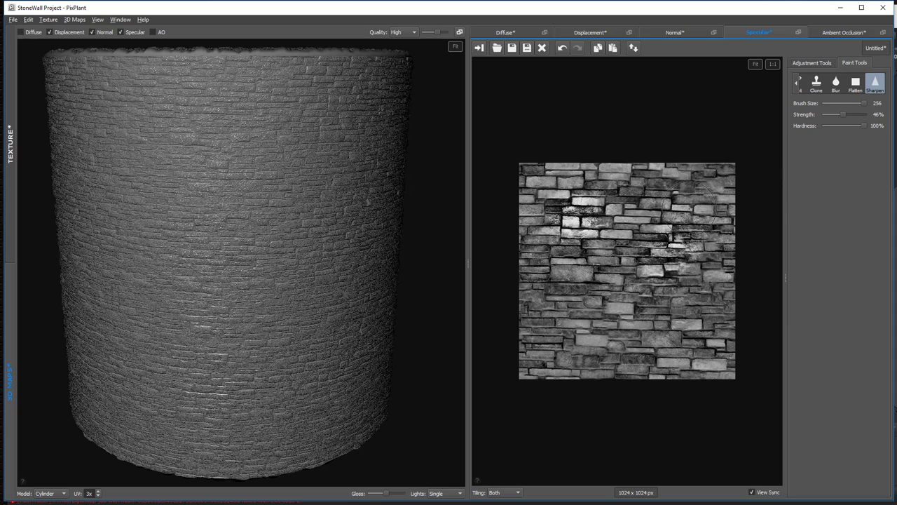
pyautogui.moveTo(577, 297); pyautogui.dragTo(561, 317)
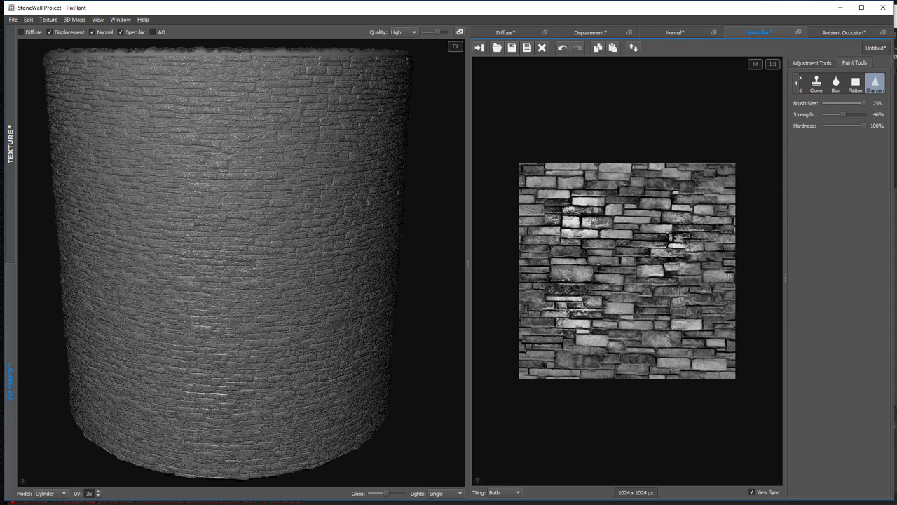
# Set the specular map's Contrast to +30% and check the highlights around the cylinder
pyautogui.click(816, 62)
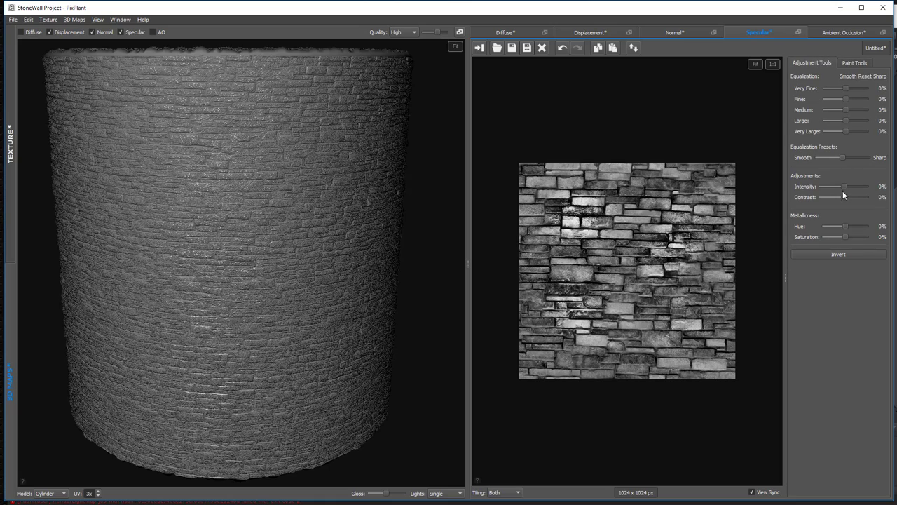
pyautogui.moveTo(845, 197); pyautogui.dragTo(850, 197)
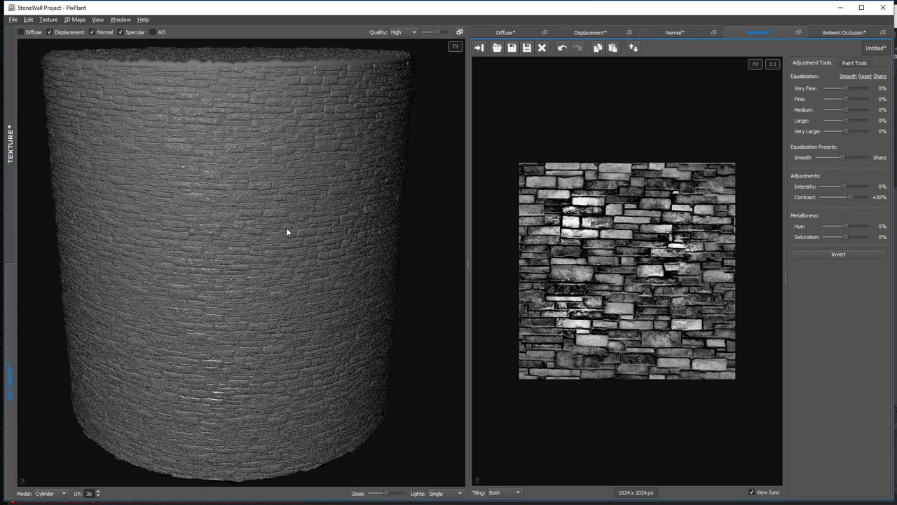
pyautogui.moveTo(241, 213); pyautogui.dragTo(179, 237)
# Open the Ambient Occlusion map, compare the preview with and without AO, and turn on both Diffuse and AO
pyautogui.click(845, 33)
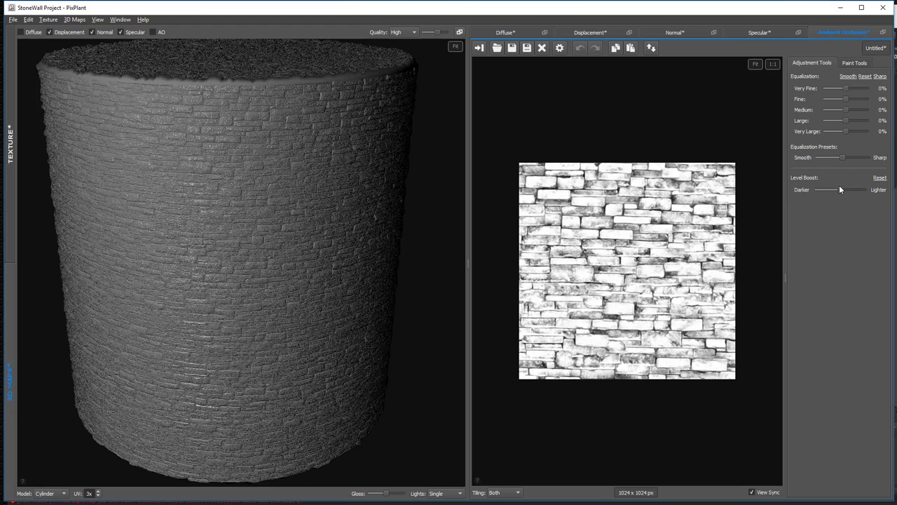
pyautogui.click(154, 31)
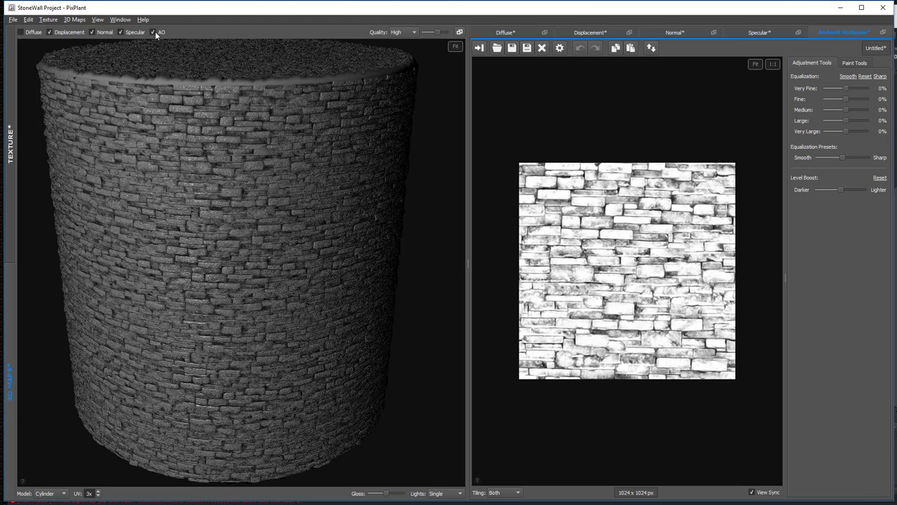
pyautogui.click(154, 31)
pyautogui.click(21, 31)
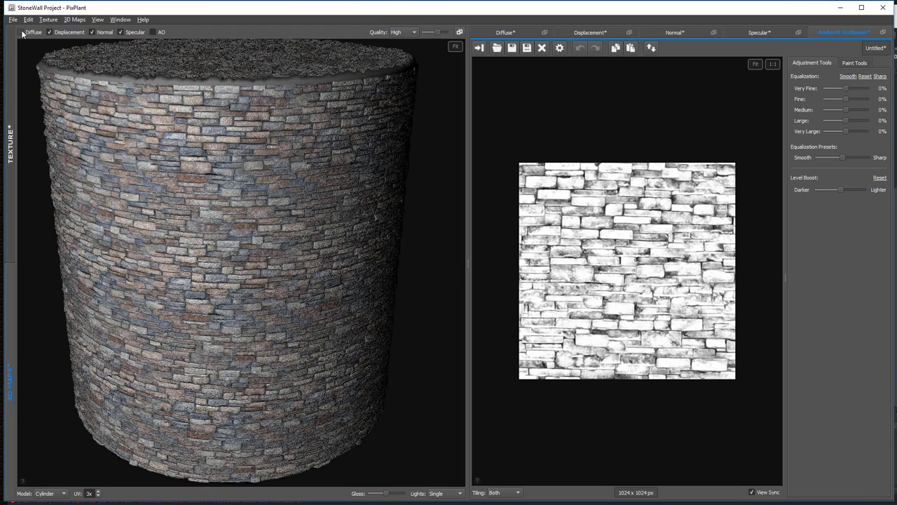
pyautogui.click(154, 32)
# Lighten the Ambient Occlusion map with Level Boost and inspect the stones up close on the cylinder
pyautogui.scroll(5, 221, 163)
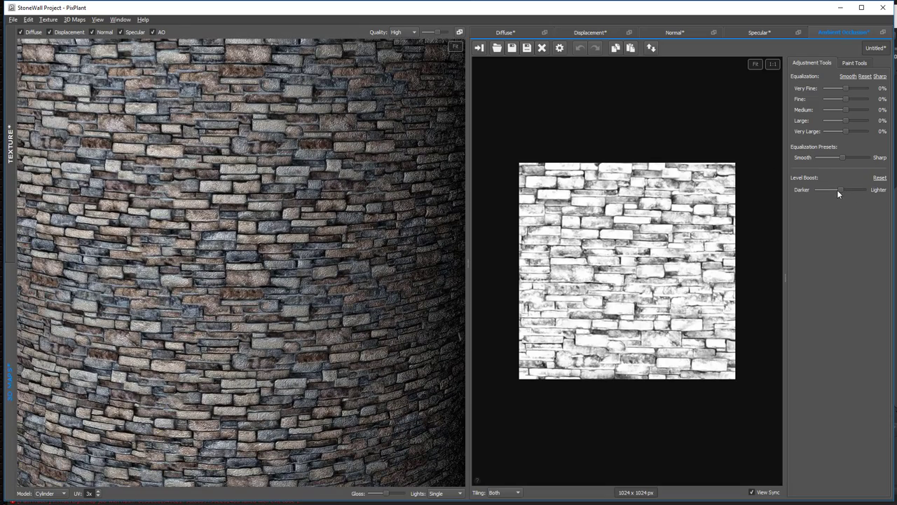
pyautogui.moveTo(840, 188); pyautogui.dragTo(849, 188)
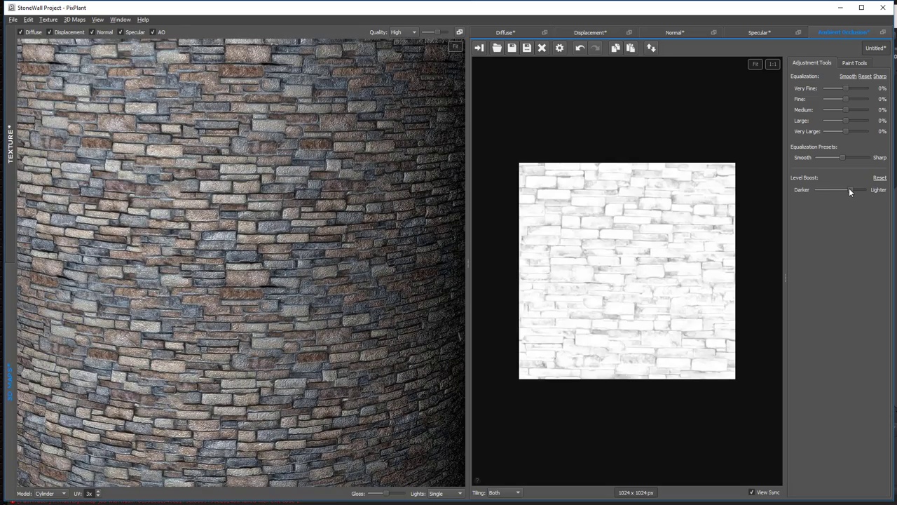
pyautogui.moveTo(409, 225); pyautogui.dragTo(297, 220)
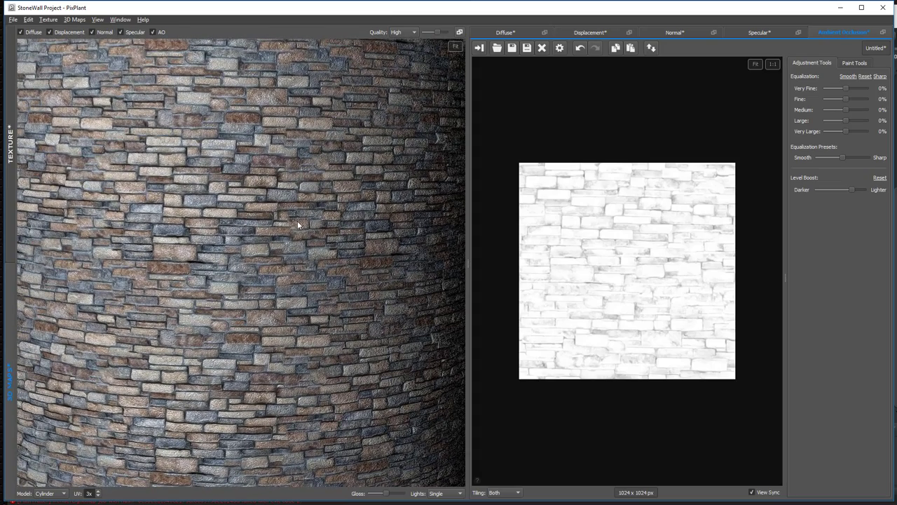
# Create the project as StoneWall.pixplant in the PBRmapsDEMO folder, replacing the existing file, and save the texture and all maps
pyautogui.click(12, 20)
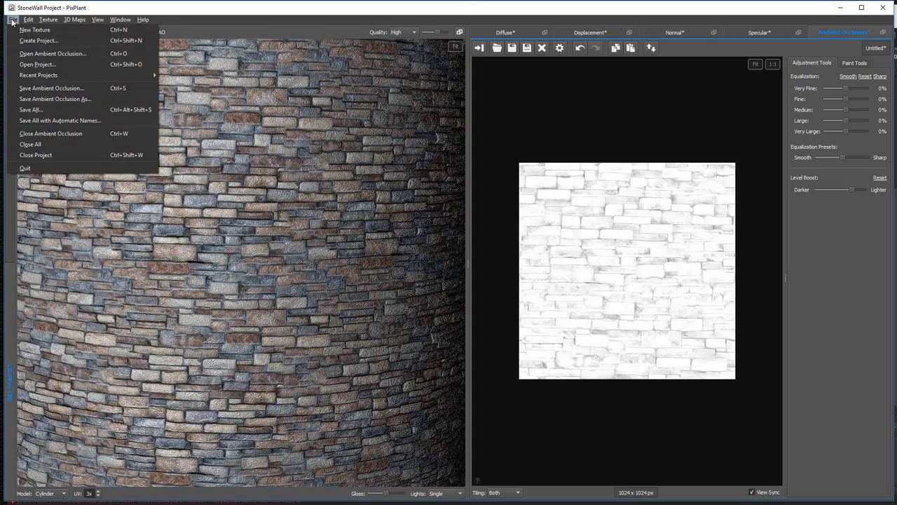
pyautogui.click(47, 40)
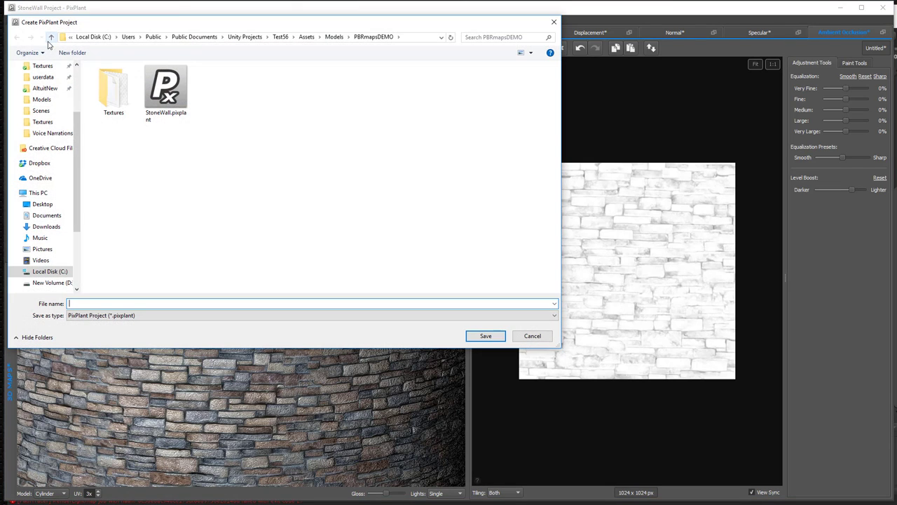
pyautogui.click(168, 91)
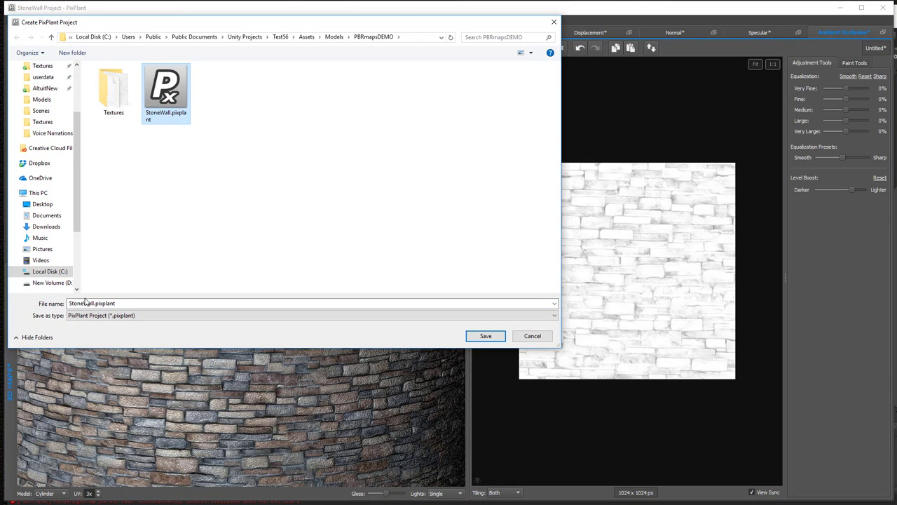
pyautogui.click(488, 338)
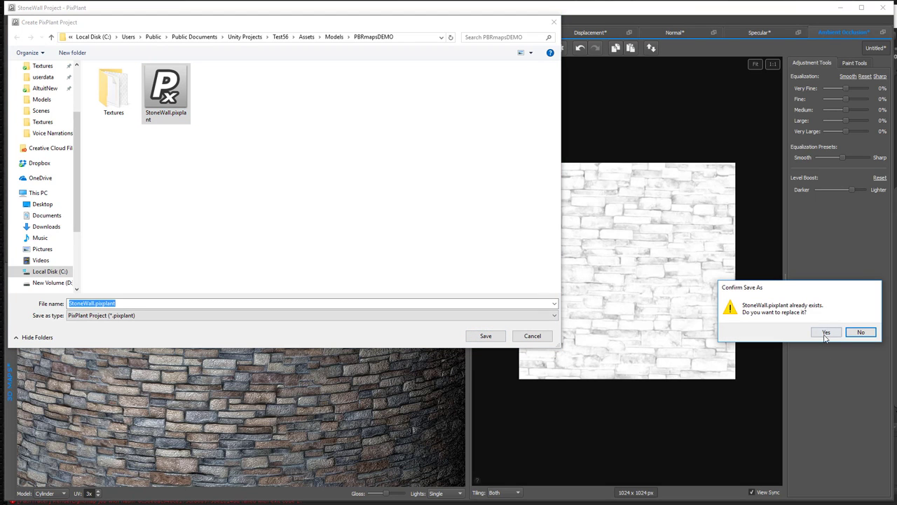
pyautogui.click(824, 335)
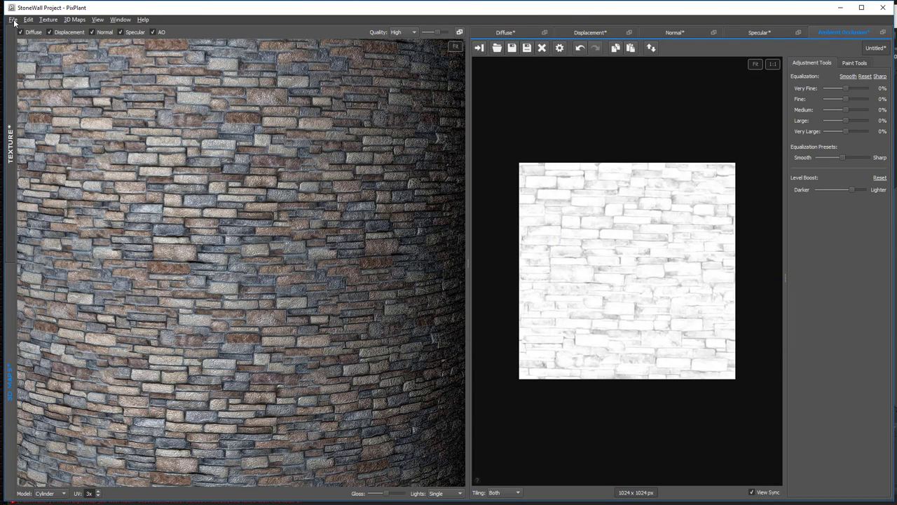
pyautogui.click(13, 19)
pyautogui.click(53, 110)
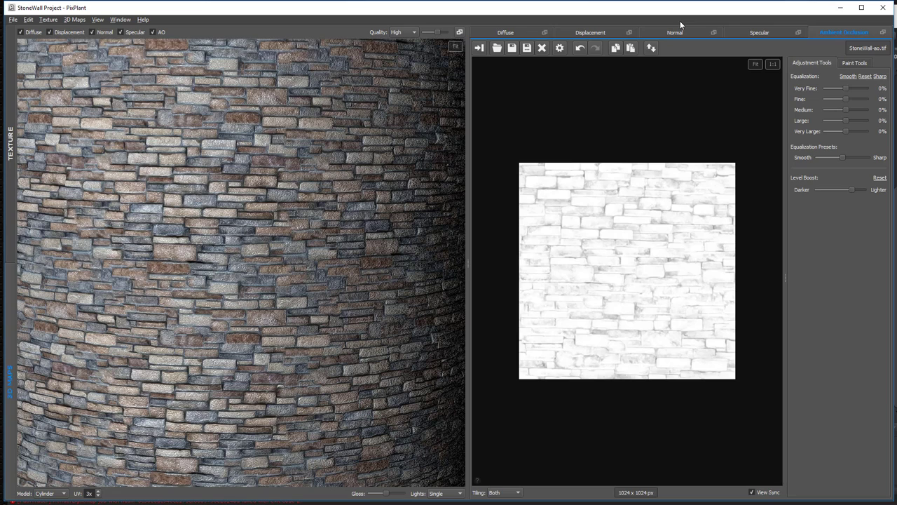
# Save the Diffuse map as StoneWall-diffuse.psd in Photoshop PSD format in the PBRmapsDEMO folder, replacing the existing file
pyautogui.click(504, 33)
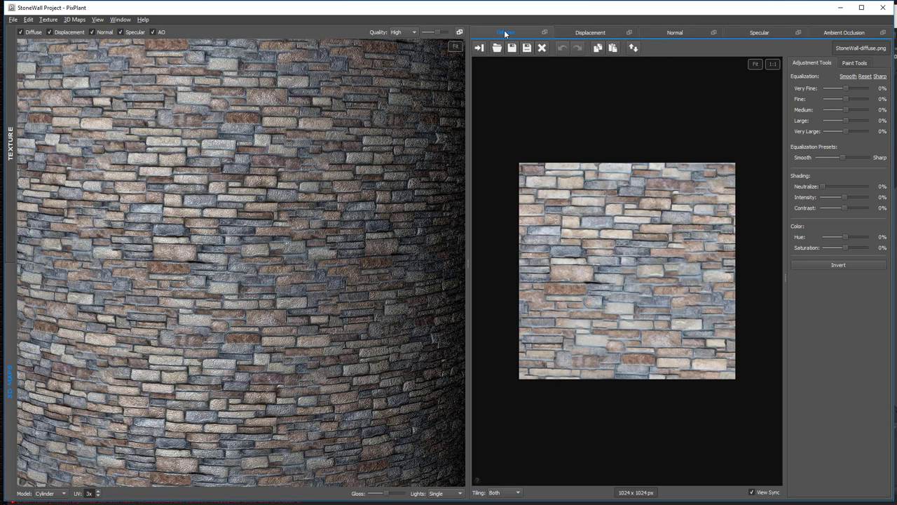
pyautogui.click(531, 50)
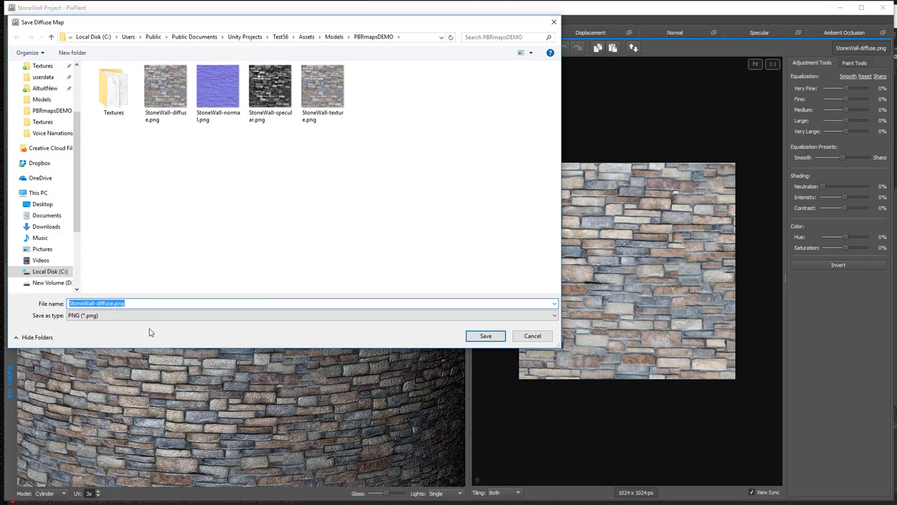
pyautogui.click(105, 305)
pyautogui.click(114, 316)
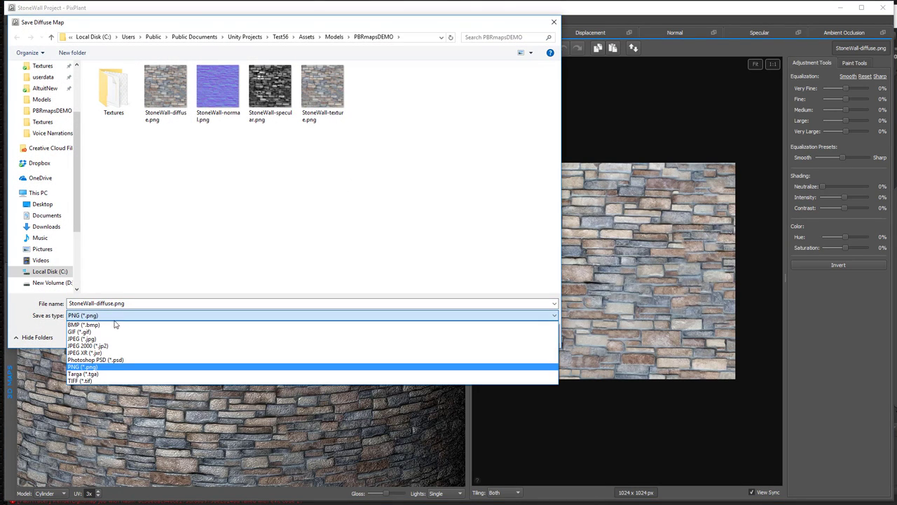
pyautogui.click(105, 360)
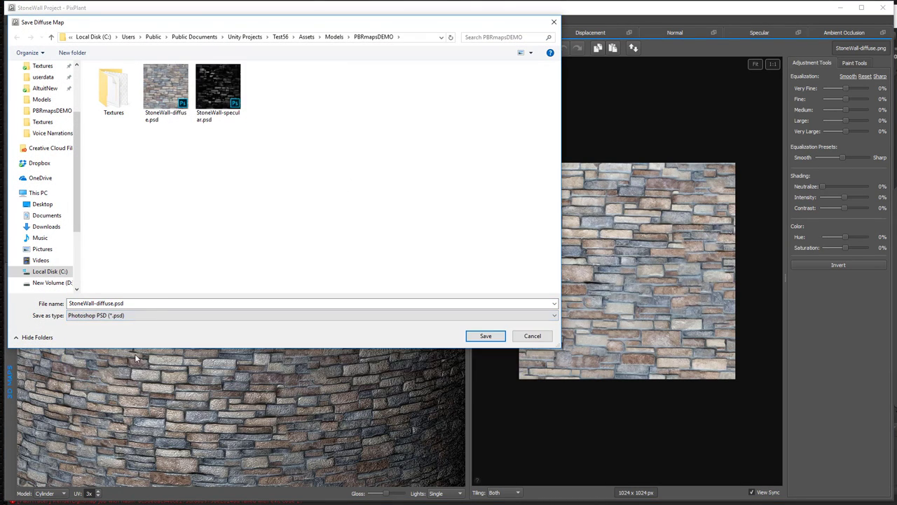
pyautogui.click(166, 107)
pyautogui.click(484, 339)
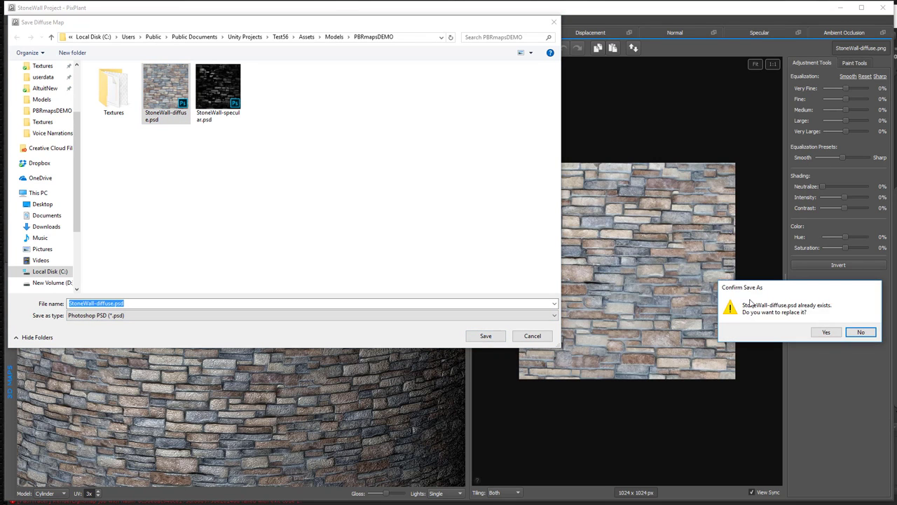
pyautogui.click(827, 332)
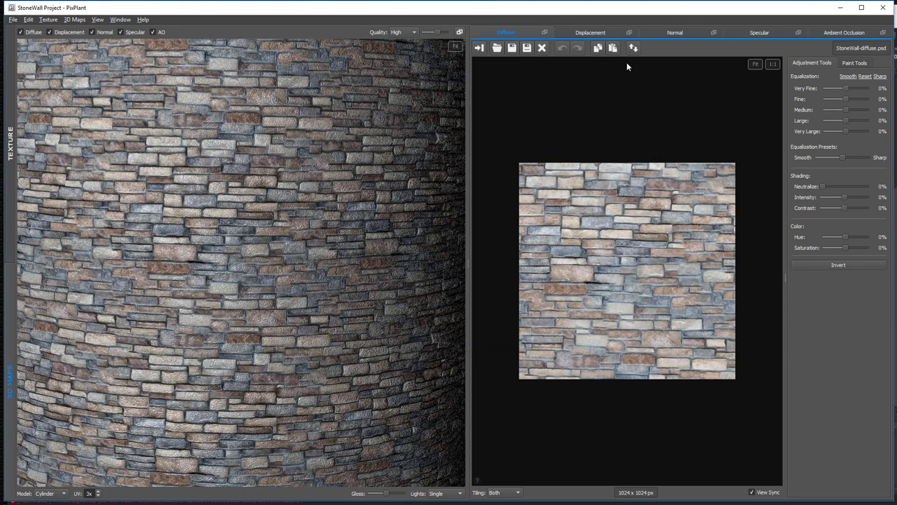
# Save the Specular map as StoneWall-specular.psd in Photoshop PSD format in the PBRmapsDEMO folder, replacing the existing file
pyautogui.click(756, 32)
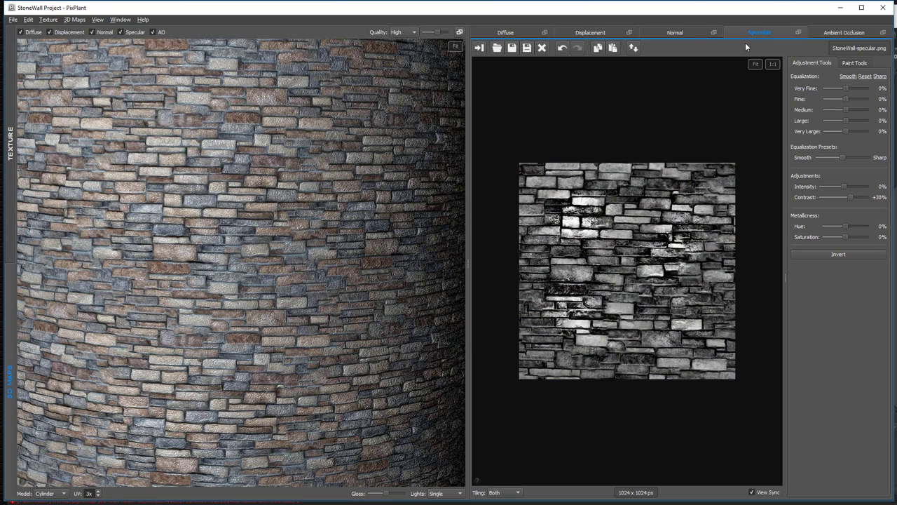
pyautogui.click(527, 48)
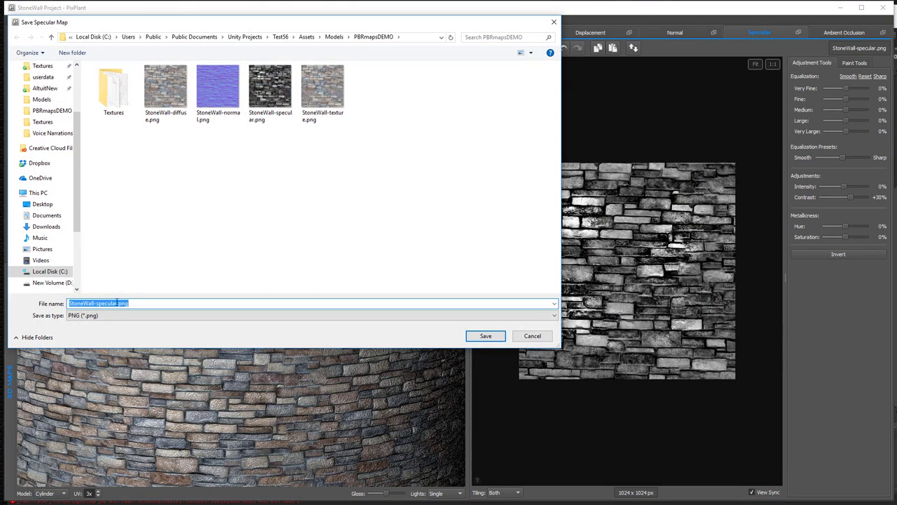
pyautogui.click(98, 317)
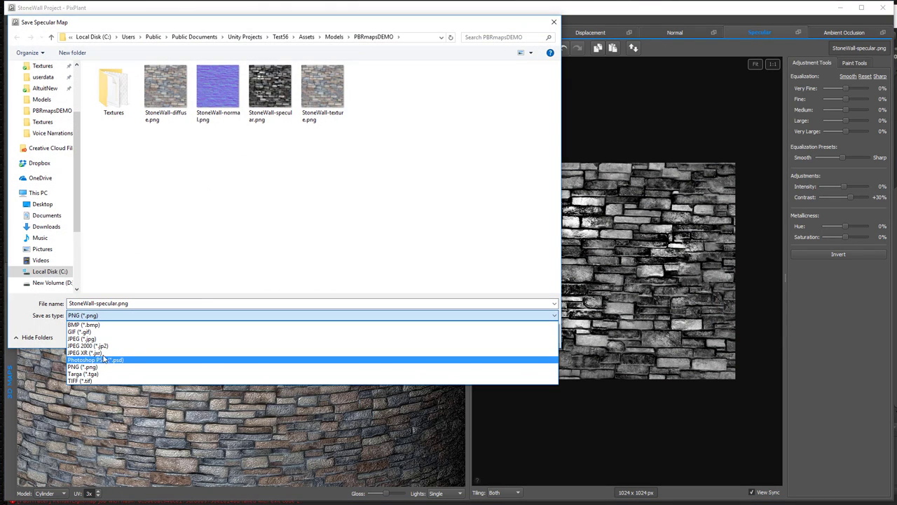
pyautogui.click(130, 360)
pyautogui.click(218, 88)
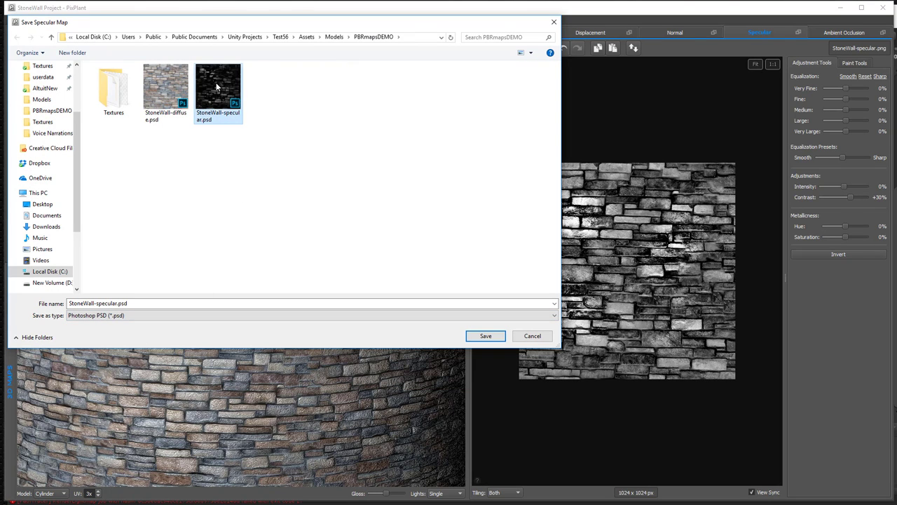
pyautogui.click(486, 335)
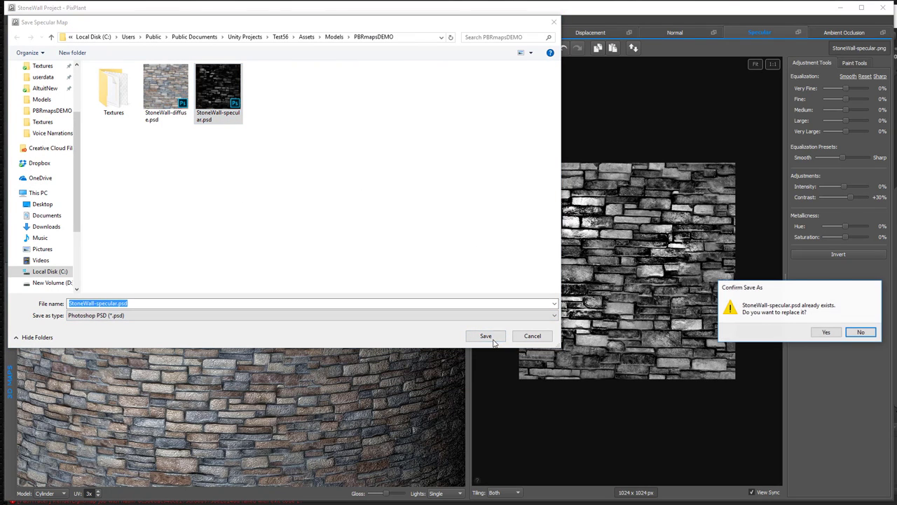
pyautogui.click(826, 333)
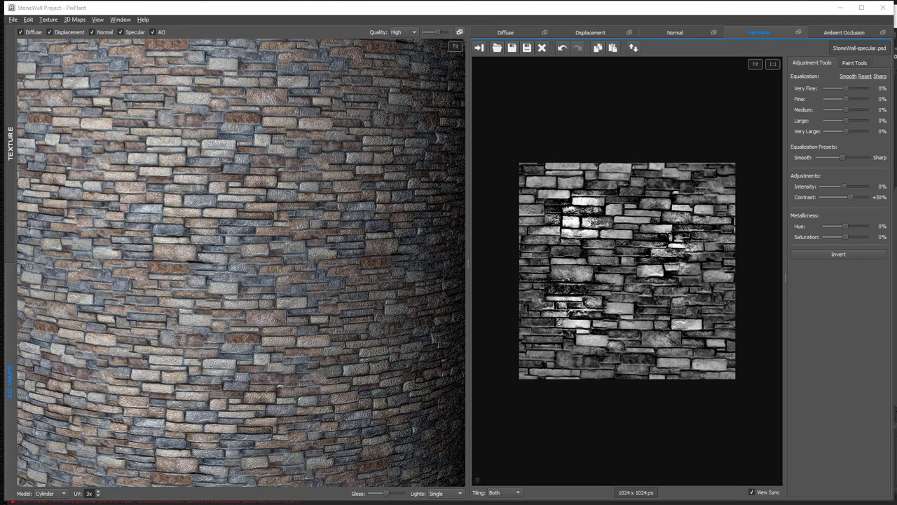
# Switch to Unity, duplicate the ConcreteShinyFloor material in the PBRmapsDEMO folder, and name the copy StoneWall
pyautogui.hotkey('alt', 'Tab')
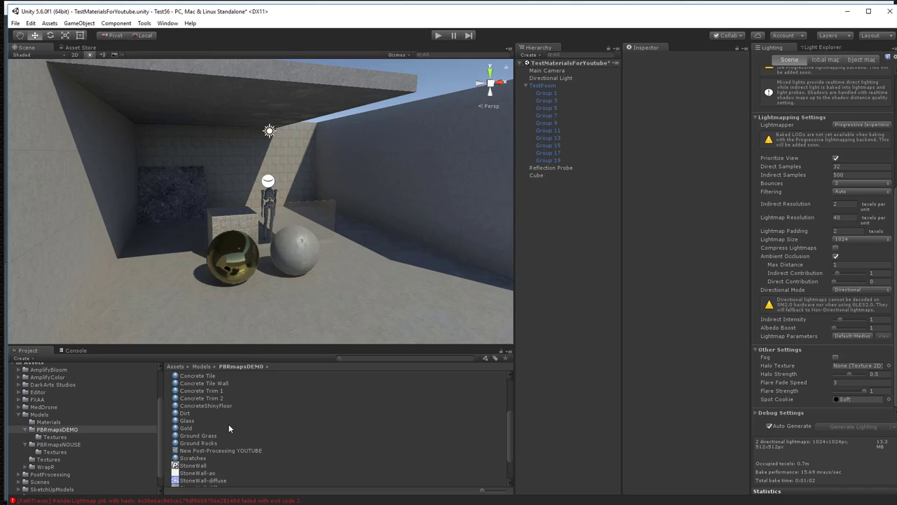
pyautogui.scroll(3, 228, 427)
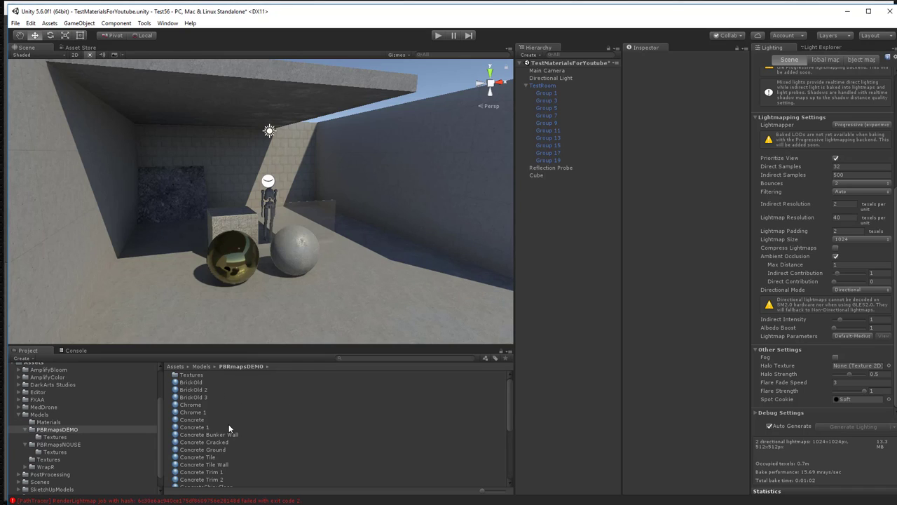
pyautogui.click(192, 420)
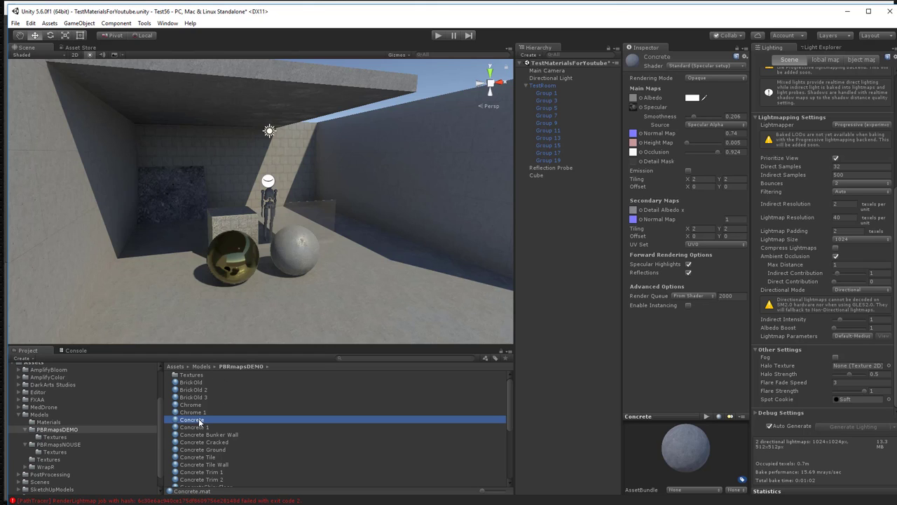
pyautogui.scroll(-3, 253, 419)
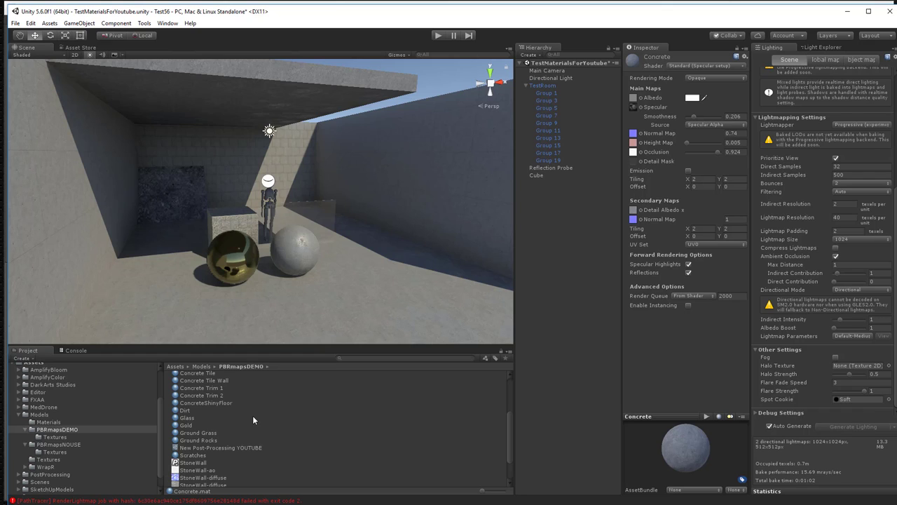
pyautogui.click(212, 403)
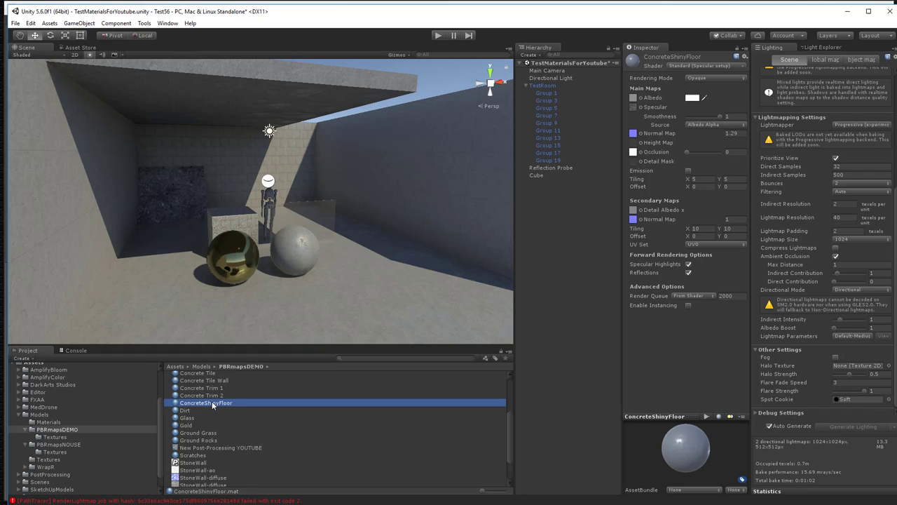
pyautogui.hotkey('ctrl', 'd')
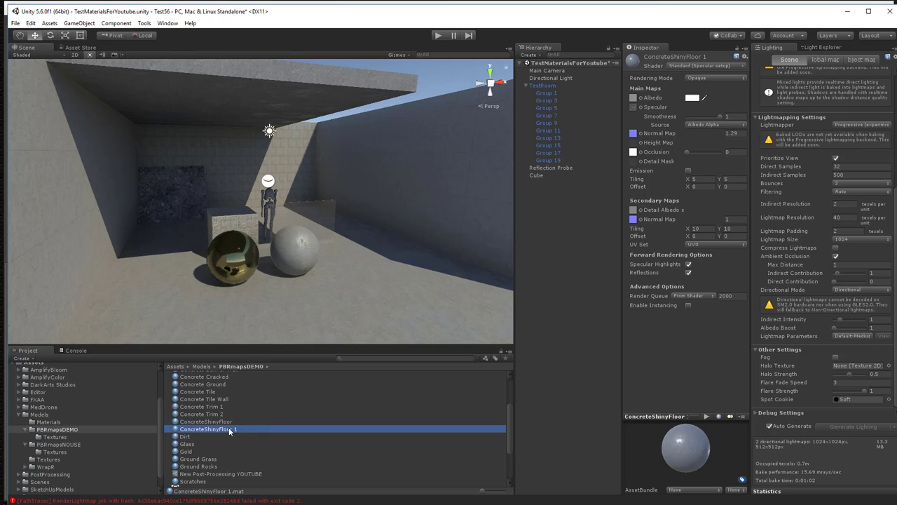
pyautogui.click(229, 430)
pyautogui.write('StoneWall')
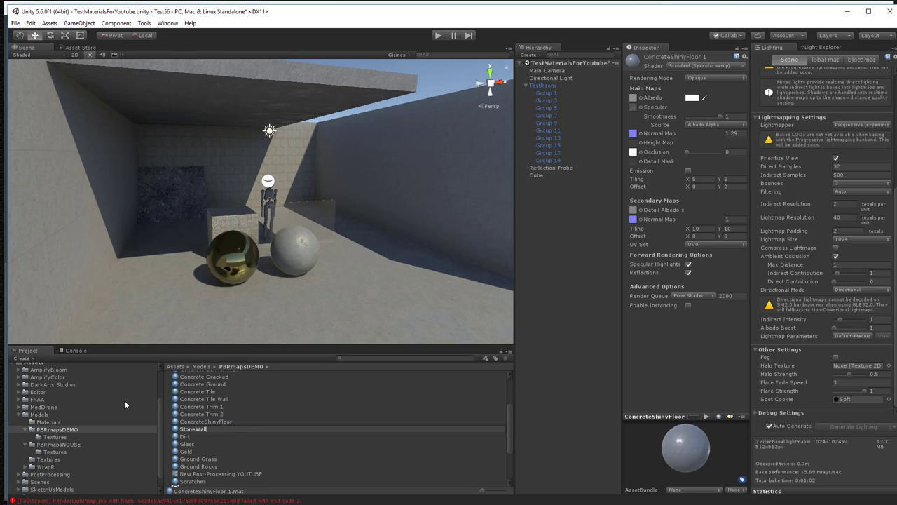
pyautogui.press('Return')
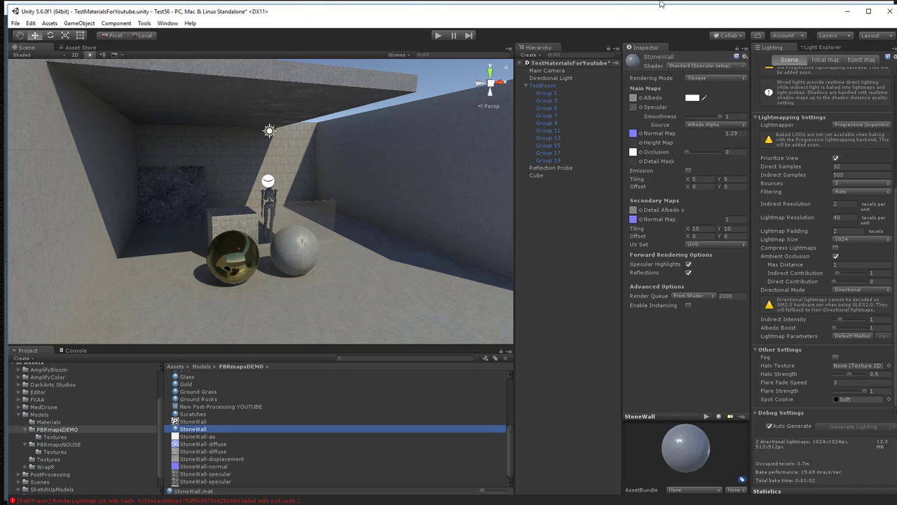
# Clear the StoneWall material's secondary Detail Albedo and Normal Map, and set its main normal map strength and occlusion to 1
pyautogui.click(635, 219)
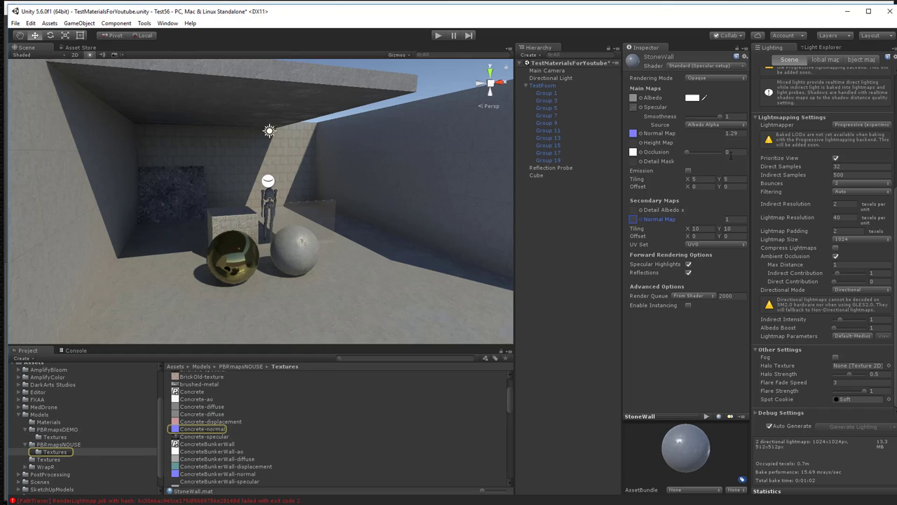
pyautogui.click(731, 134)
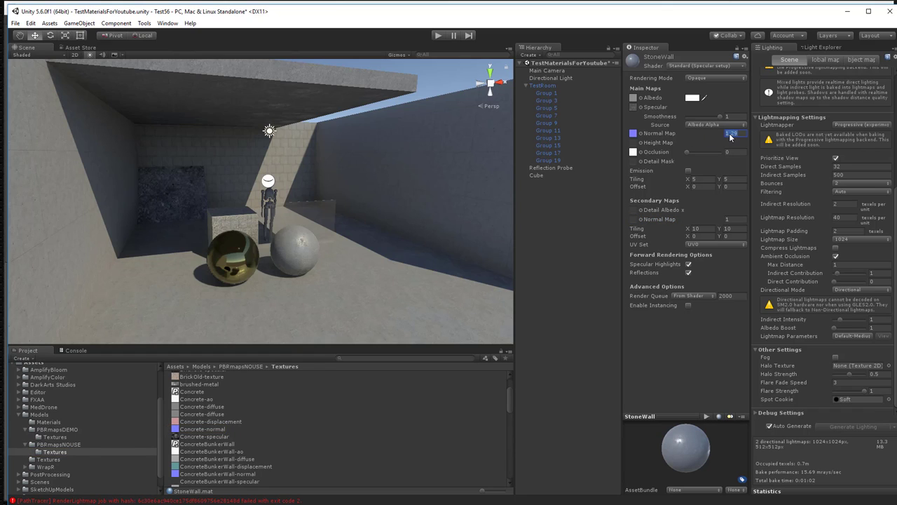
pyautogui.write('1')
pyautogui.moveTo(685, 155); pyautogui.dragTo(743, 152)
# Apply the StoneWall material from the PBRmapsDEMO folder to the room's two side walls and the grey sphere
pyautogui.scroll(-2, 209, 403)
pyautogui.scroll(-6, 209, 402)
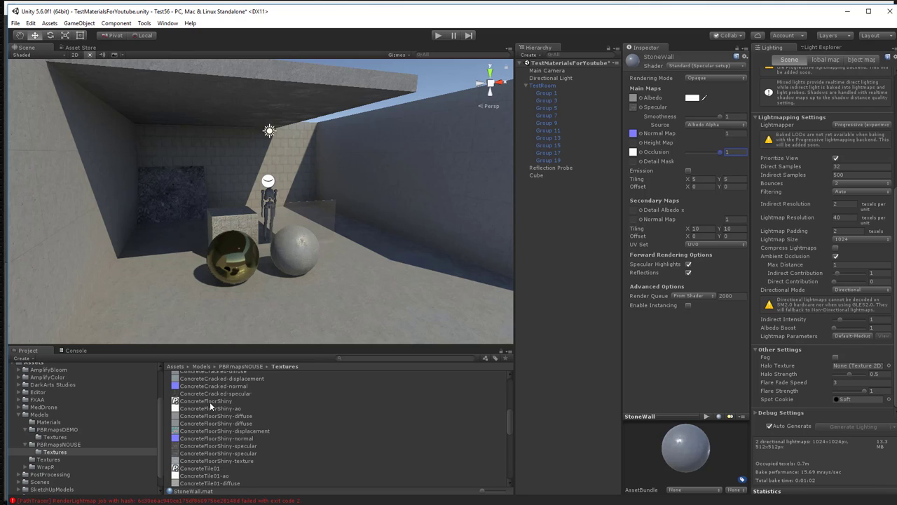
pyautogui.click(58, 445)
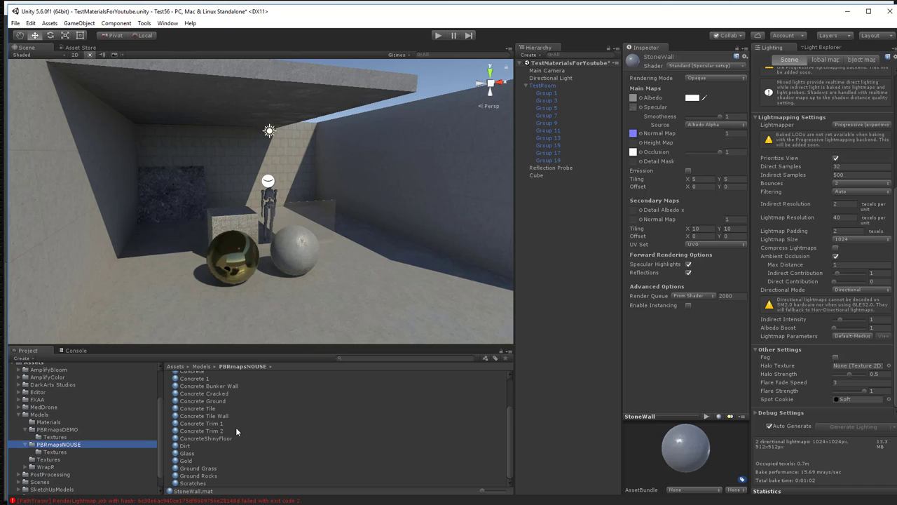
pyautogui.scroll(2, 236, 430)
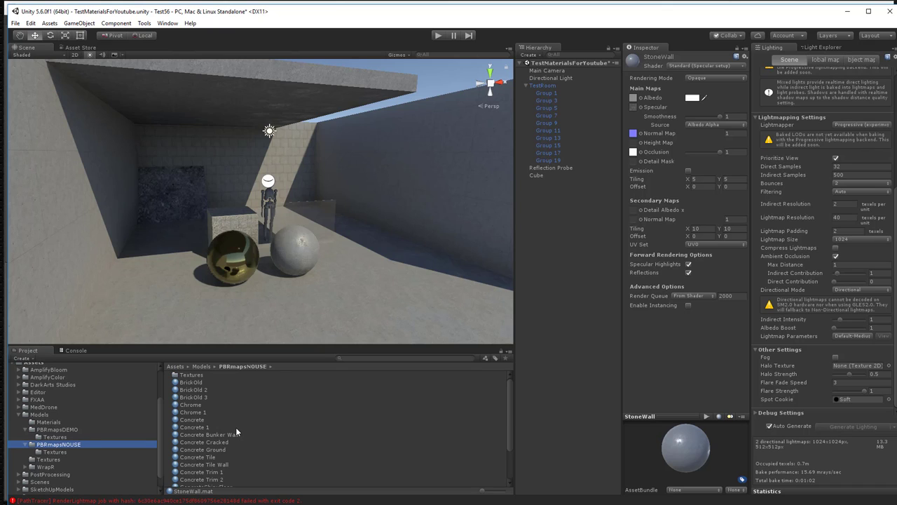
pyautogui.click(63, 430)
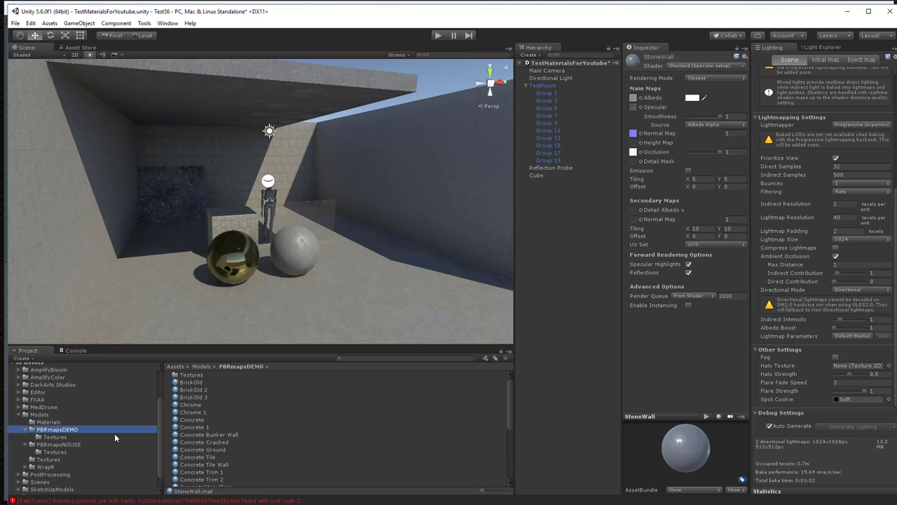
pyautogui.scroll(-5, 267, 432)
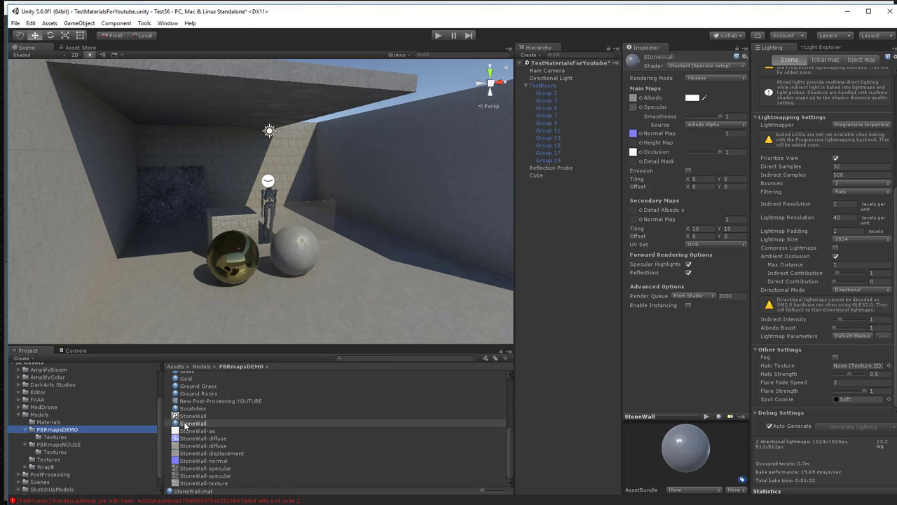
pyautogui.moveTo(185, 425); pyautogui.dragTo(110, 315)
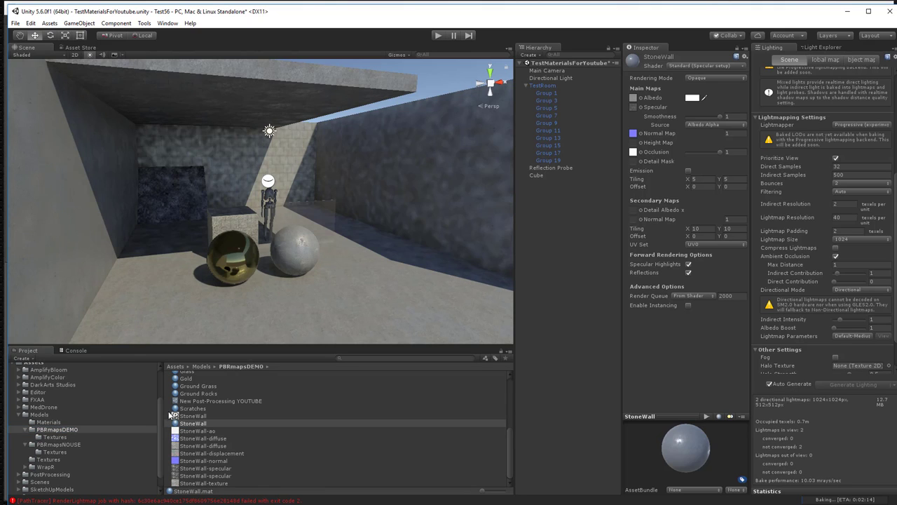
pyautogui.moveTo(177, 423); pyautogui.dragTo(476, 190)
pyautogui.moveTo(176, 424); pyautogui.dragTo(297, 255)
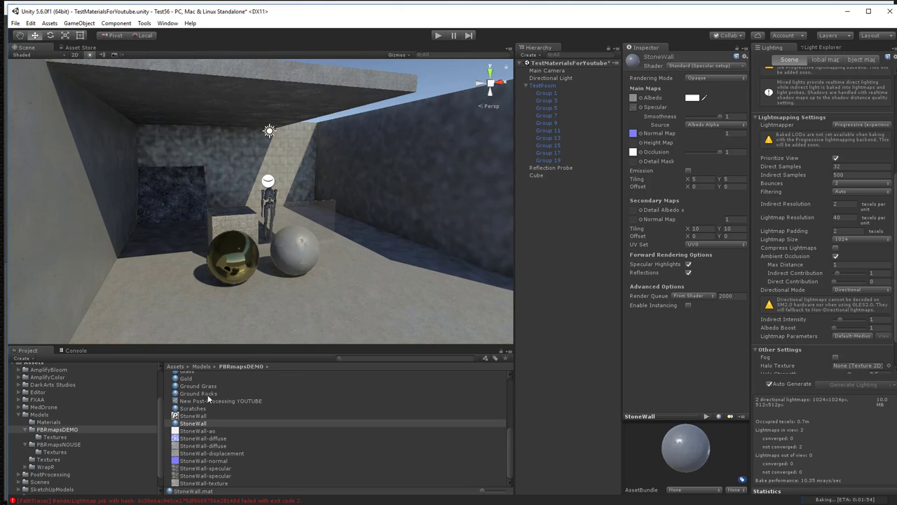
# Compare the two StoneWall-diffuse textures, delete StoneWall-diffuse.psd from PBRmapsDEMO, and select StoneWall-diffuse.png
pyautogui.click(176, 438)
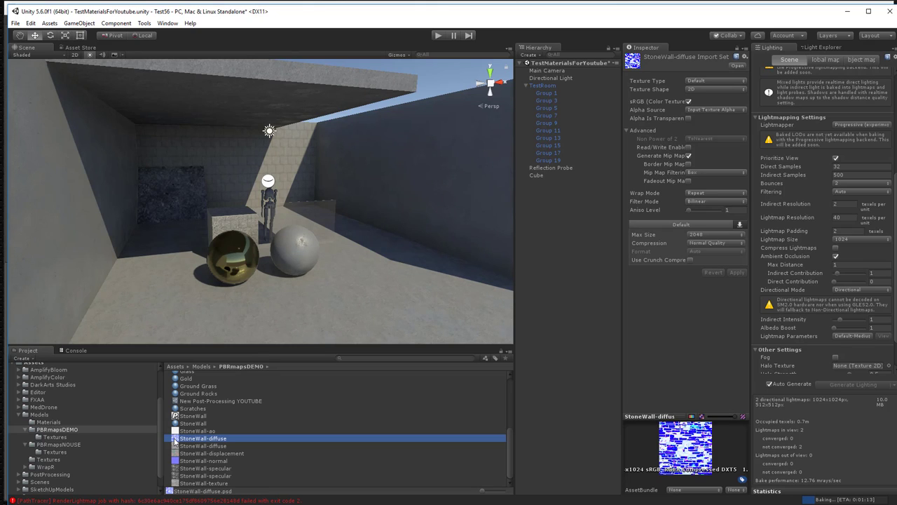
pyautogui.click(177, 446)
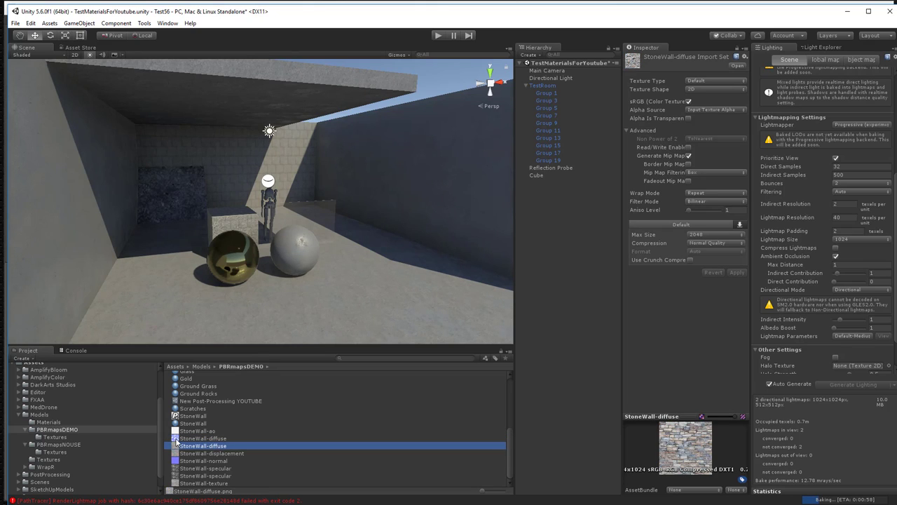
pyautogui.click(178, 439)
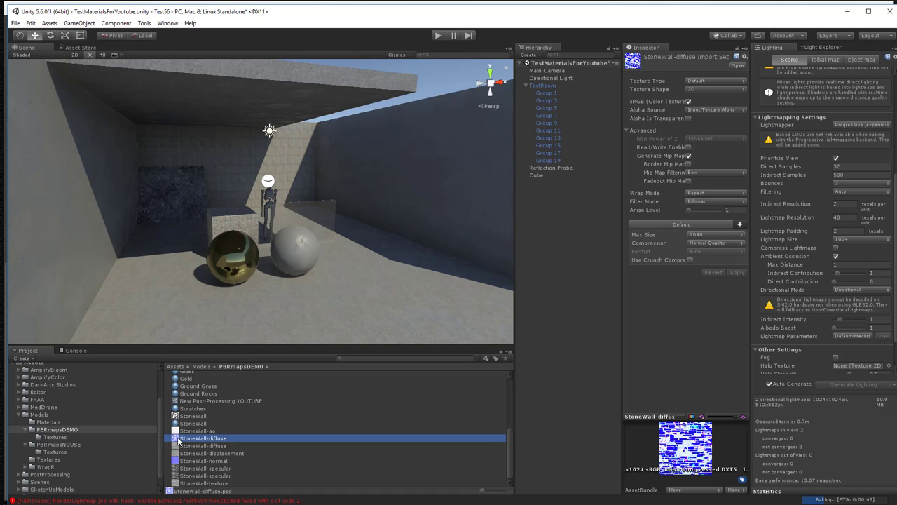
pyautogui.press('Delete')
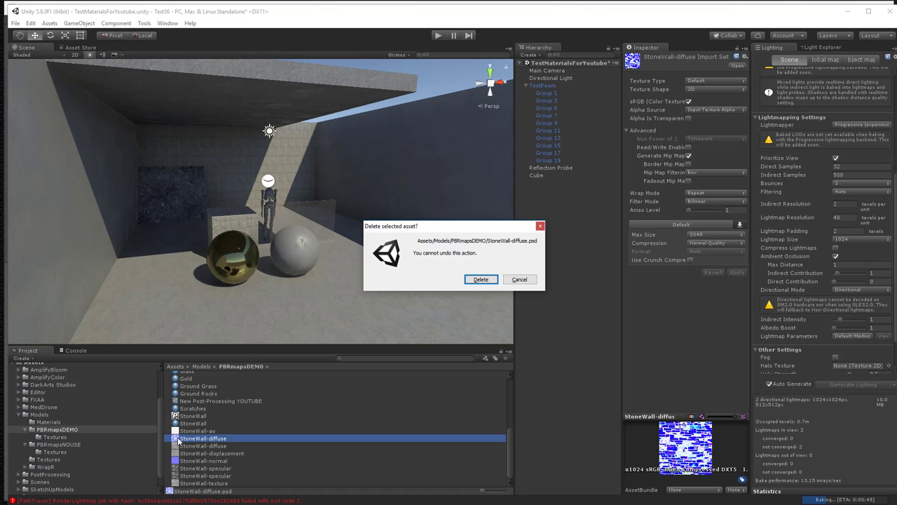
pyautogui.click(481, 280)
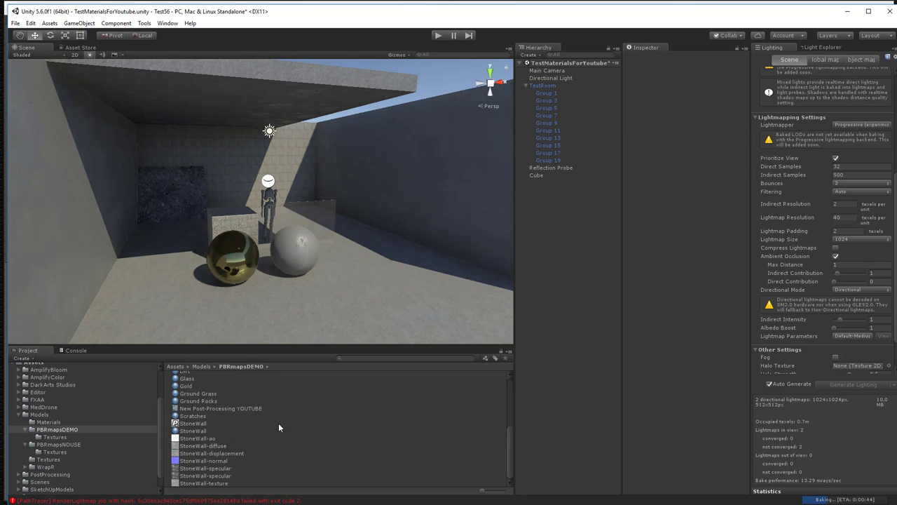
pyautogui.click(176, 447)
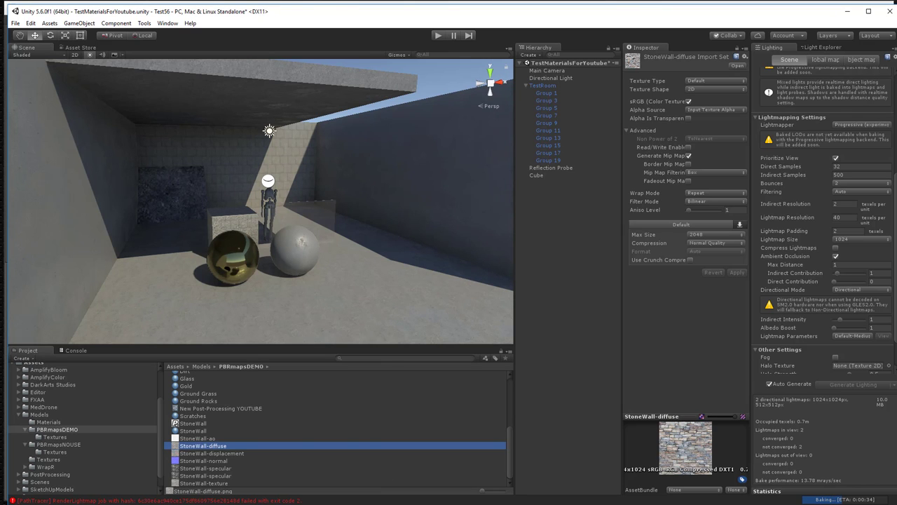
# Switch to PixPlant and save the diffuse map as StoneWall-diffuse.psd in the PBRmapsDEMO folder
pyautogui.hotkey('alt', 'Tab')
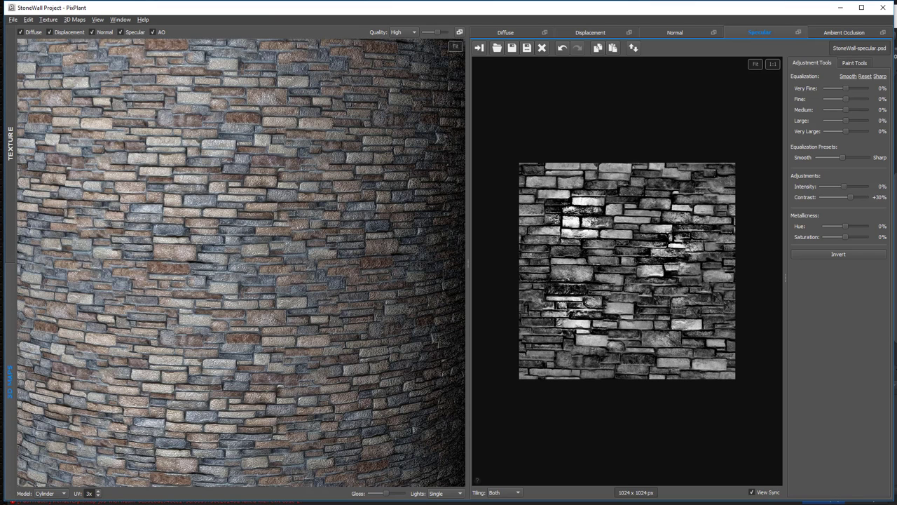
pyautogui.click(508, 33)
pyautogui.click(527, 47)
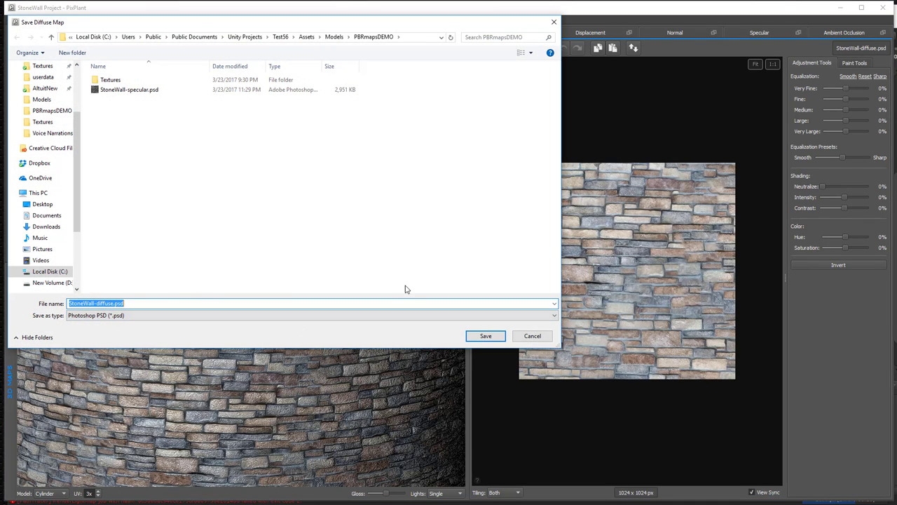
pyautogui.click(494, 338)
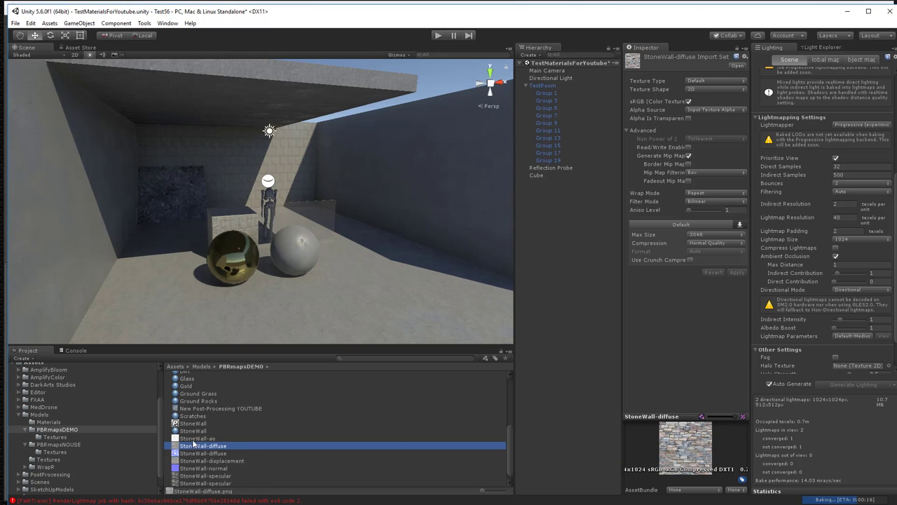
# In Unity, compare the PSD and PNG versions of the StoneWall-diffuse texture and preview StoneWall-specular.psd
pyautogui.click(205, 452)
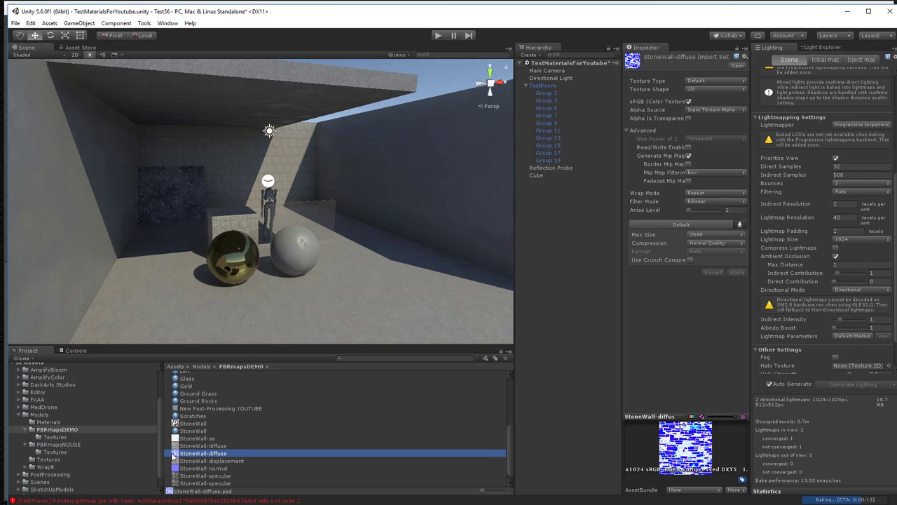
pyautogui.click(176, 446)
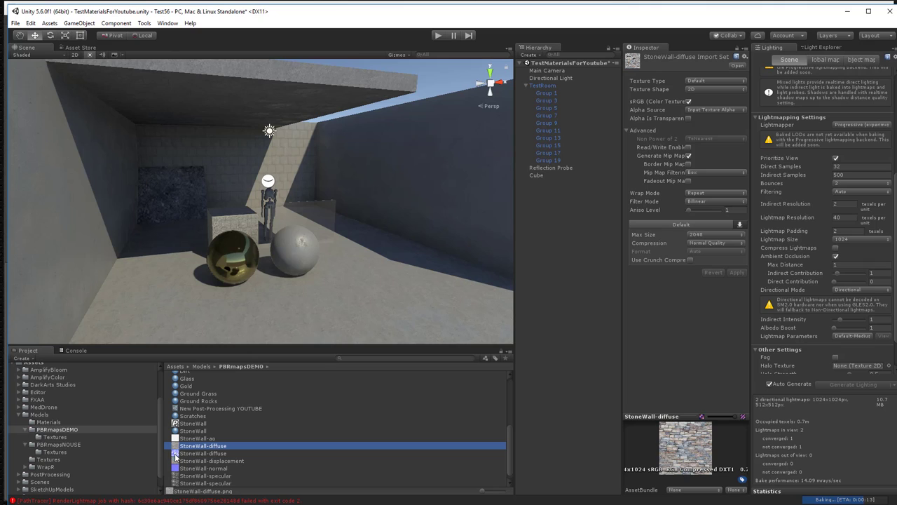
pyautogui.click(176, 454)
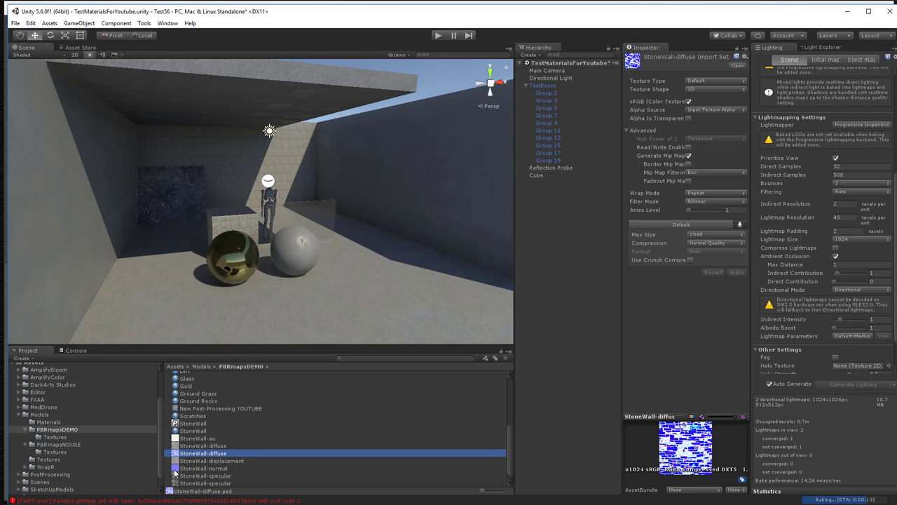
pyautogui.click(175, 478)
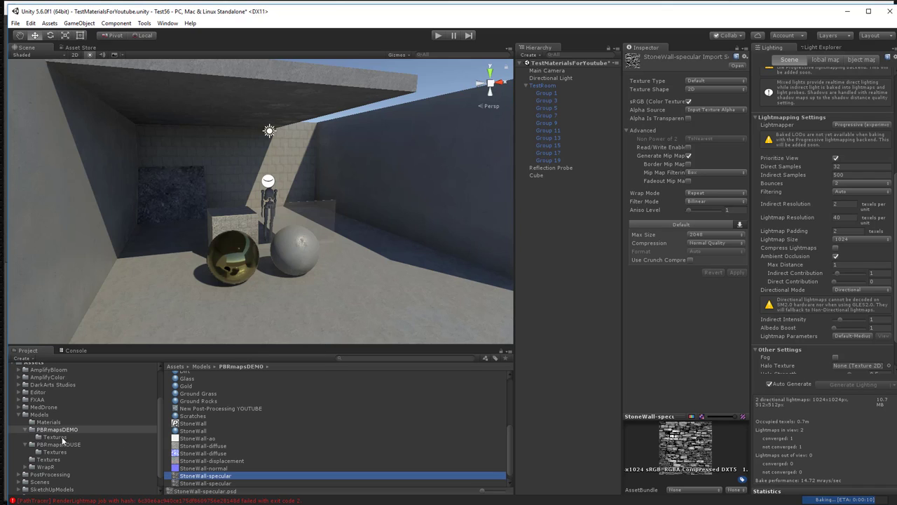
# Assign StoneWall-diffuse.psd, StoneWall-specular and StoneWall-normal to the StoneWall material's albedo, specular and normal map slots
pyautogui.click(185, 431)
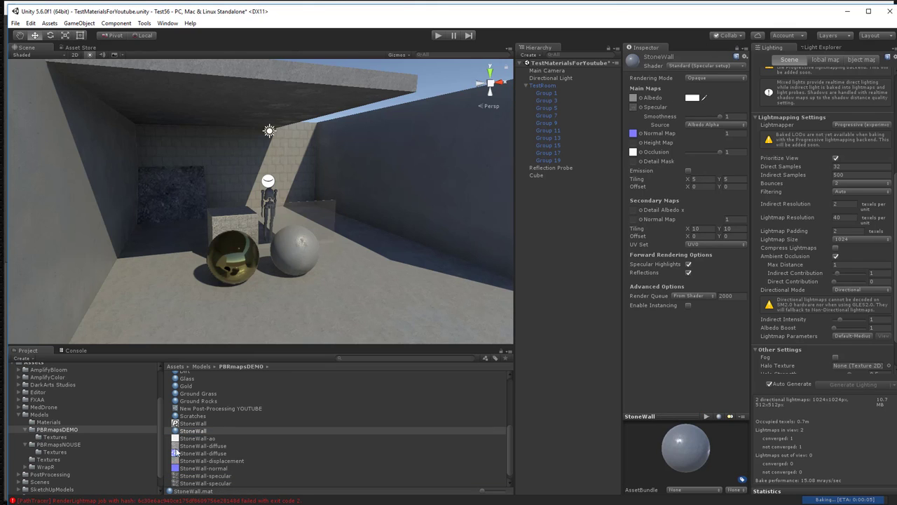
pyautogui.moveTo(177, 452); pyautogui.dragTo(633, 98)
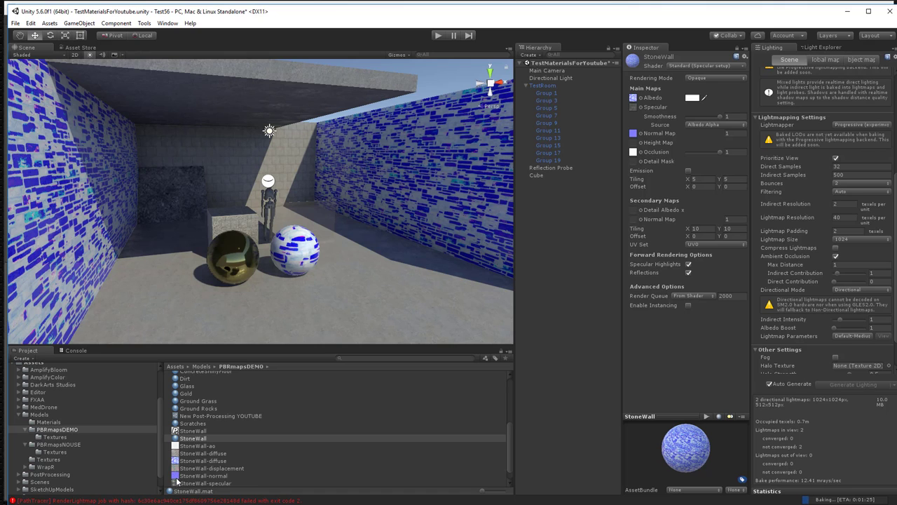
pyautogui.moveTo(178, 483); pyautogui.dragTo(632, 134)
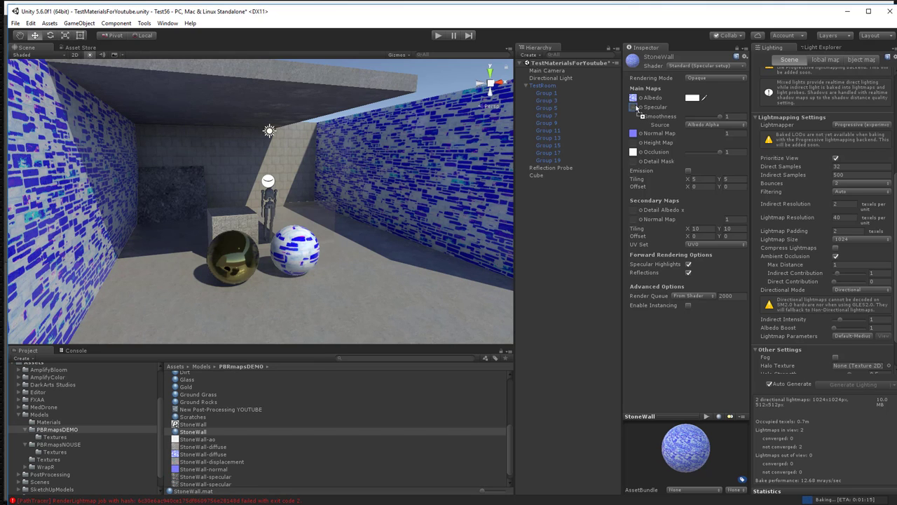
pyautogui.scroll(-1, 222, 457)
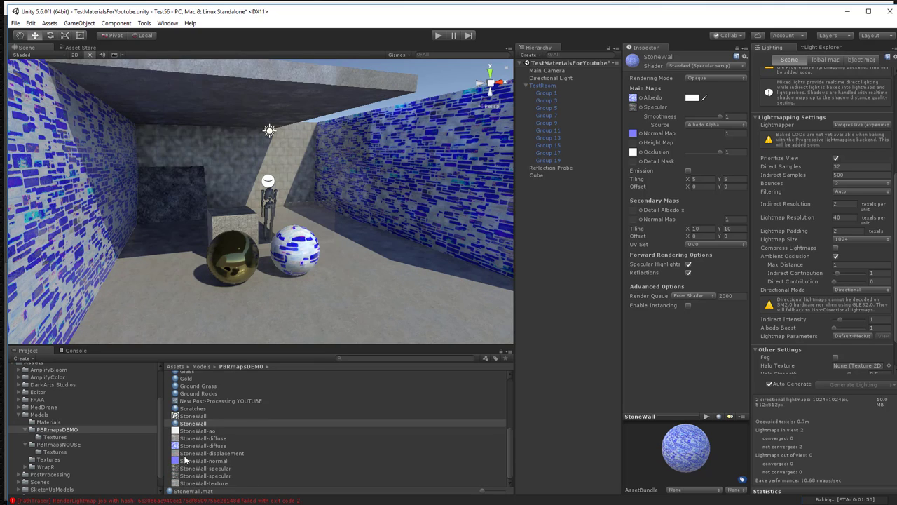
pyautogui.moveTo(222, 457)
pyautogui.mouseDown()
pyautogui.moveTo(617, 216)
pyautogui.moveTo(640, 144)
pyautogui.mouseUp()
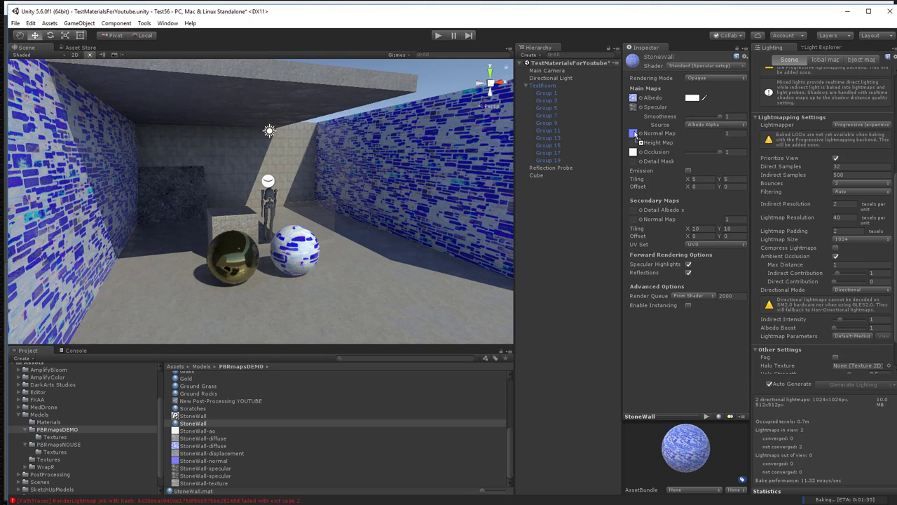
pyautogui.scroll(1, 174, 444)
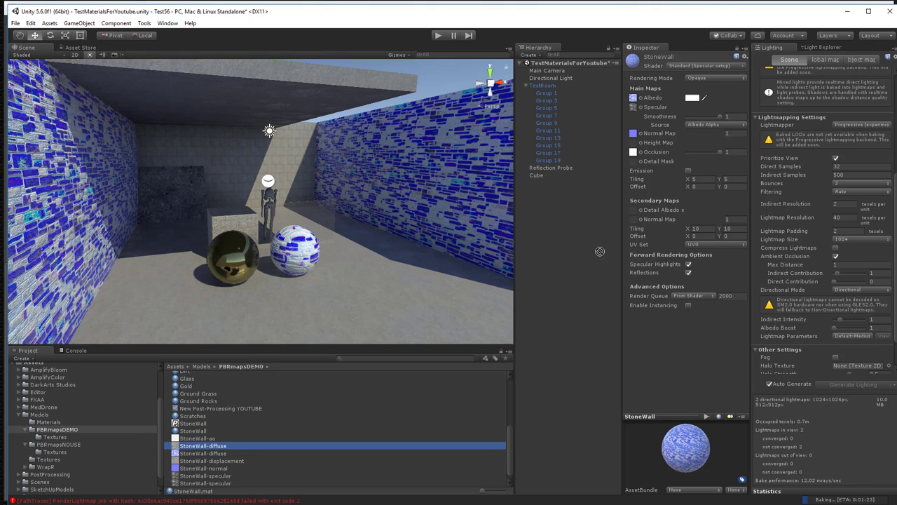
# Replace the StoneWall material's albedo map with StoneWall-diffuse.png and its specular map with StoneWall-specular.psd
pyautogui.moveTo(174, 444)
pyautogui.mouseDown()
pyautogui.moveTo(613, 65)
pyautogui.moveTo(635, 100)
pyautogui.mouseUp()
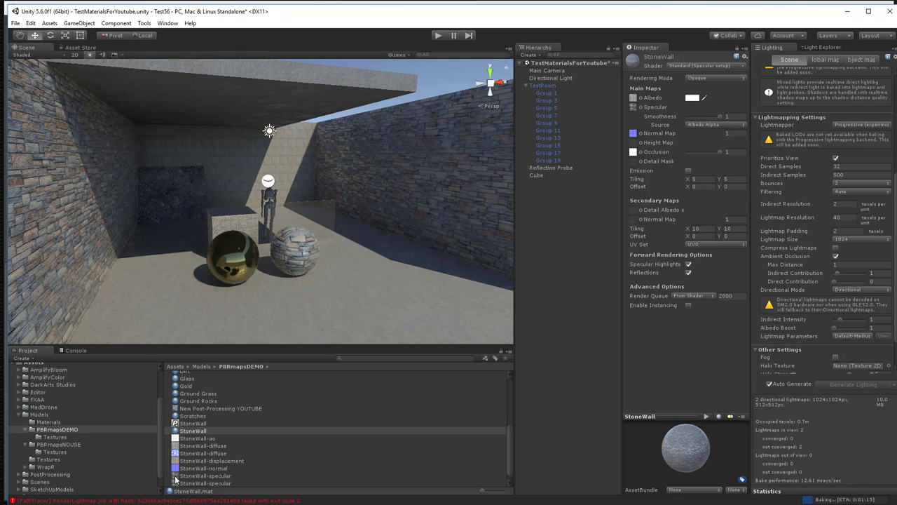
pyautogui.click(204, 476)
pyautogui.moveTo(175, 480); pyautogui.dragTo(633, 107)
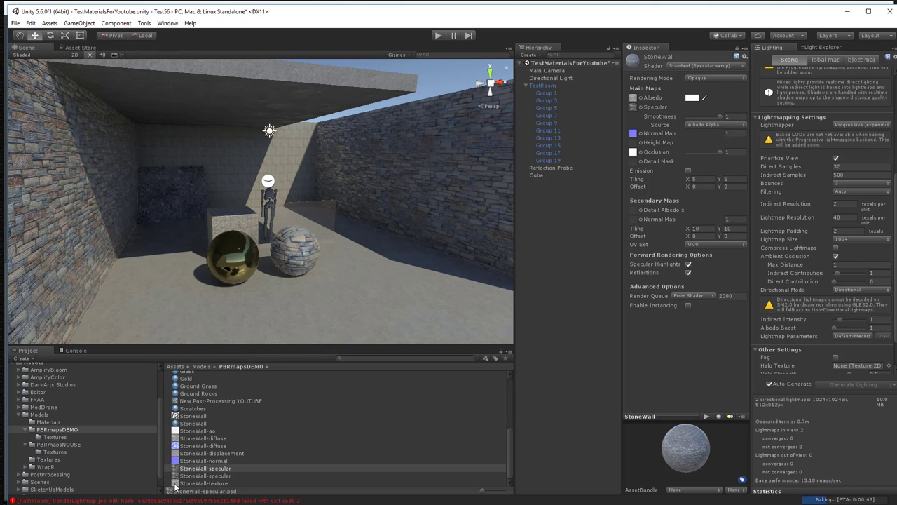
pyautogui.click(175, 483)
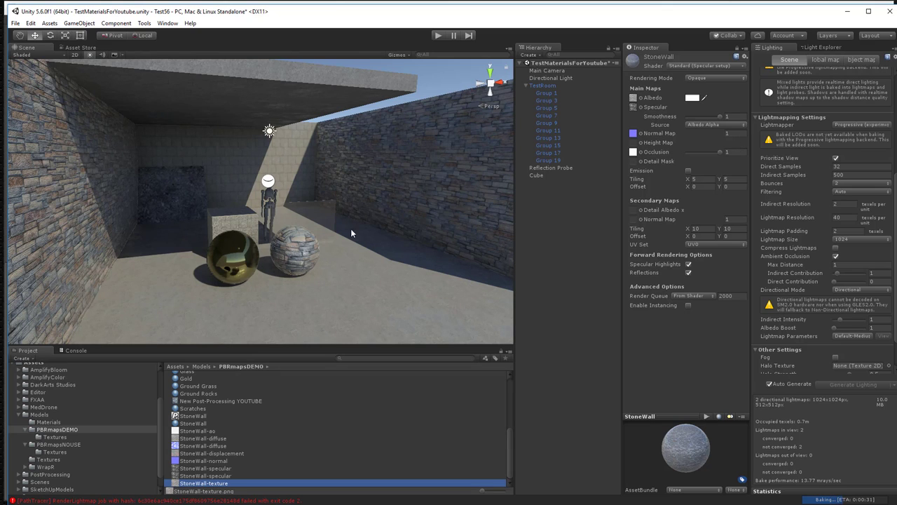
# Examine the stone texture on the side walls and the sphere from several angles in the scene
pyautogui.keyDown('alt'); pyautogui.moveTo(411, 218); pyautogui.dragTo(208, 201); pyautogui.keyUp('alt')
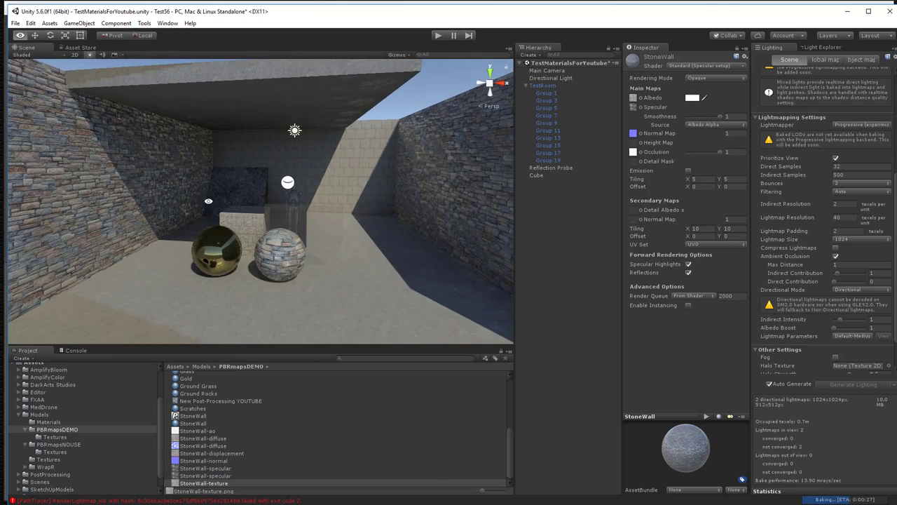
pyautogui.scroll(2, 72, 183)
pyautogui.moveTo(72, 184); pyautogui.dragTo(179, 192)
pyautogui.scroll(-8, 157, 190)
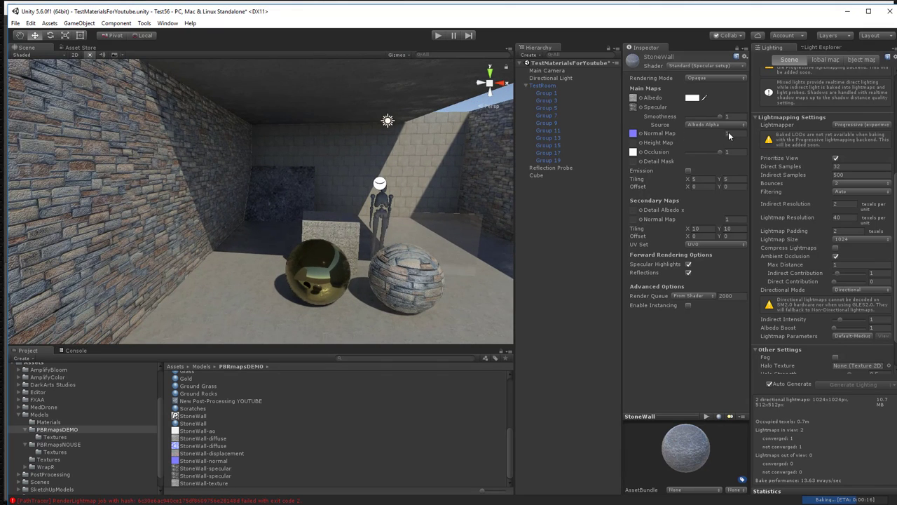
pyautogui.moveTo(23, 213); pyautogui.dragTo(109, 206)
pyautogui.scroll(-4, 110, 206)
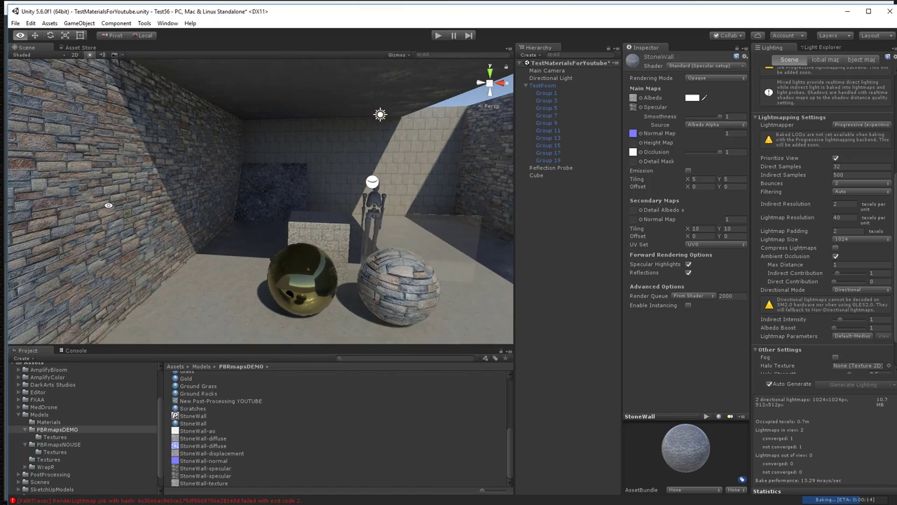
# Locate the StoneWall albedo texture and open StoneWall-diffuse.png and StoneWall-specular.psd in Photoshop
pyautogui.click(636, 99)
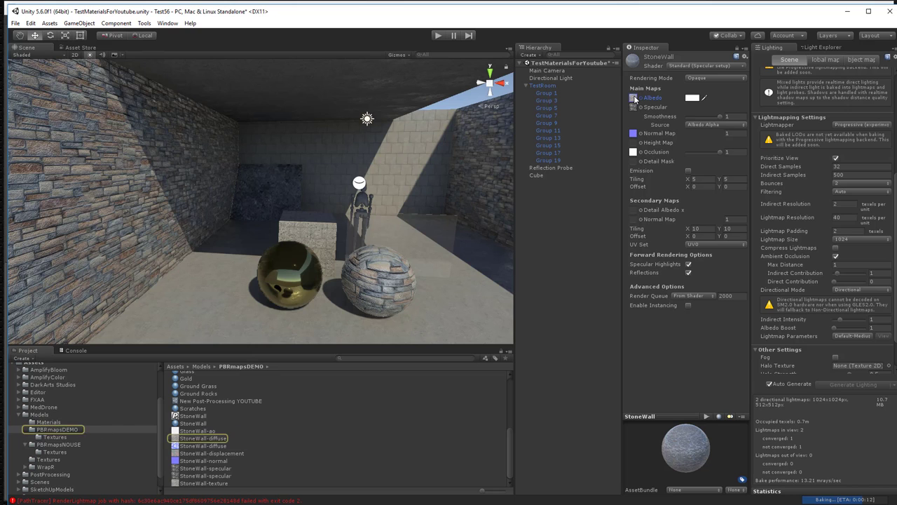
pyautogui.doubleClick(184, 438)
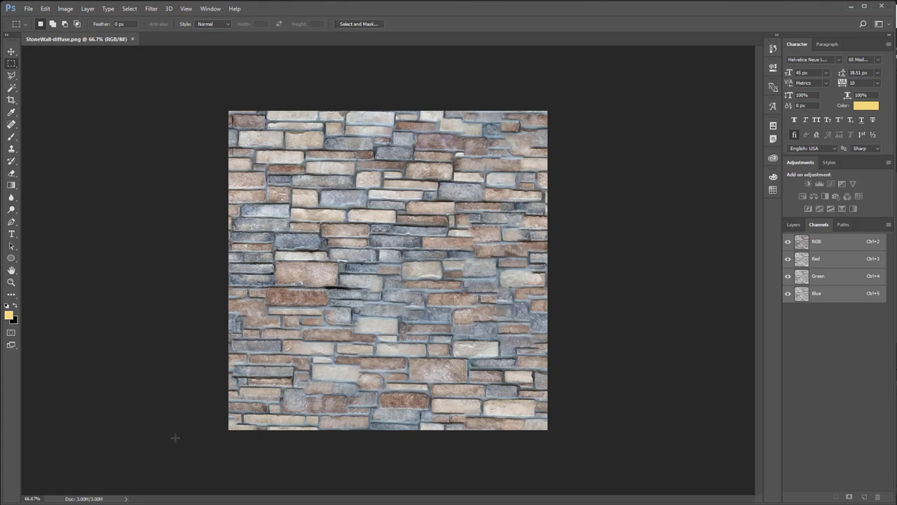
pyautogui.hotkey('alt', 'Tab')
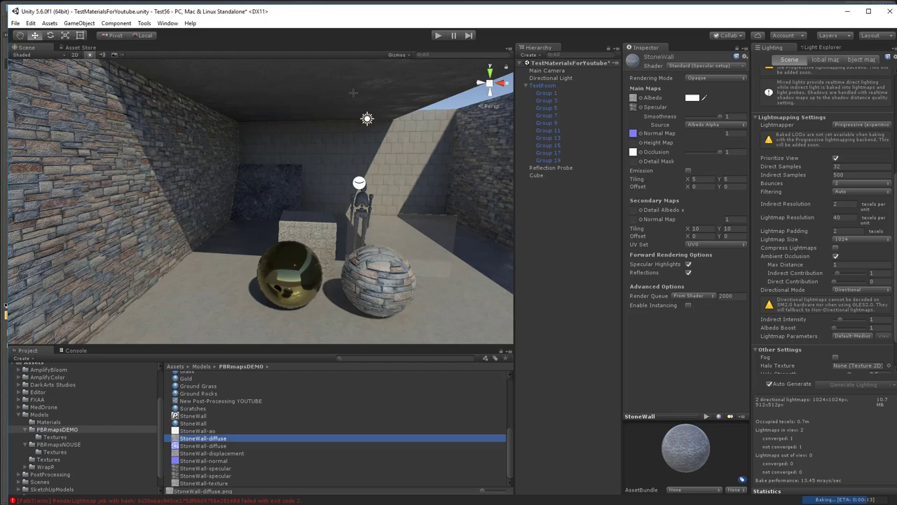
pyautogui.click(177, 468)
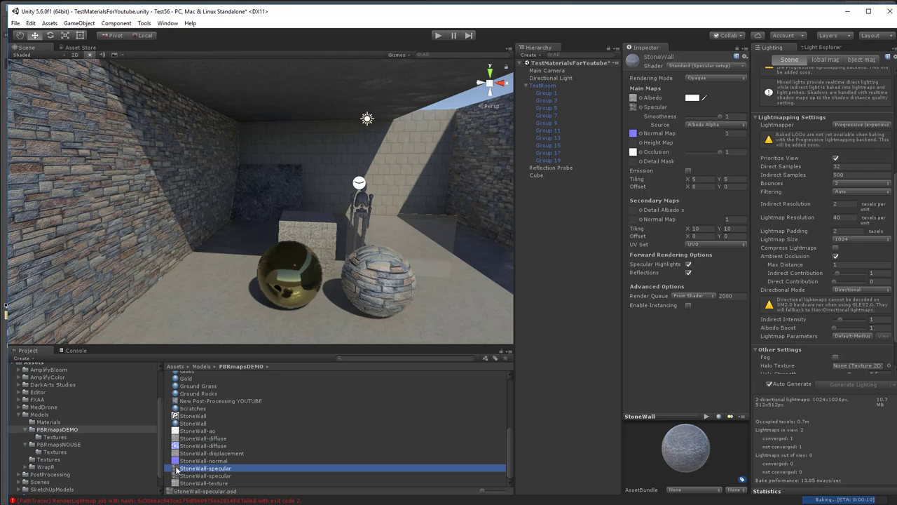
pyautogui.doubleClick(177, 468)
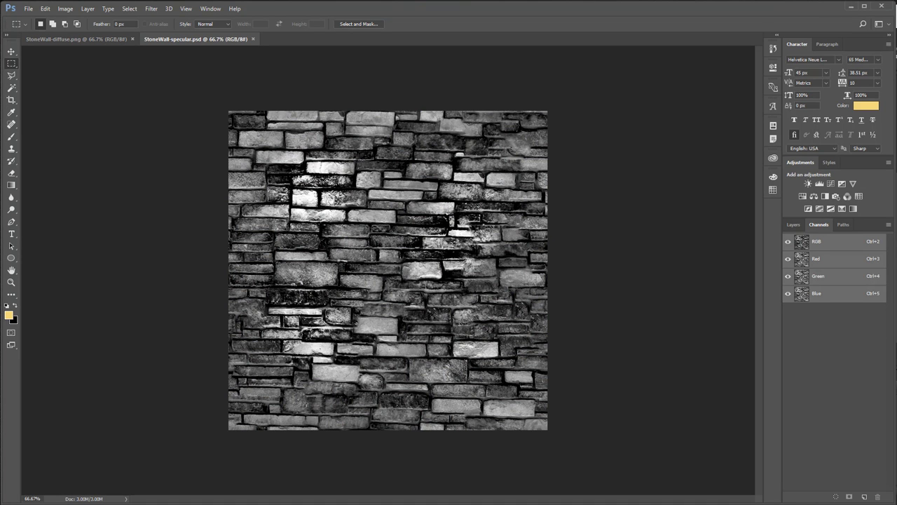
# Copy the entire StoneWall-specular.psd image into a new alpha channel, consulting UnitySpecularChart.png for specular and smoothness values
pyautogui.moveTo(896, 31); pyautogui.dragTo(384, 21)
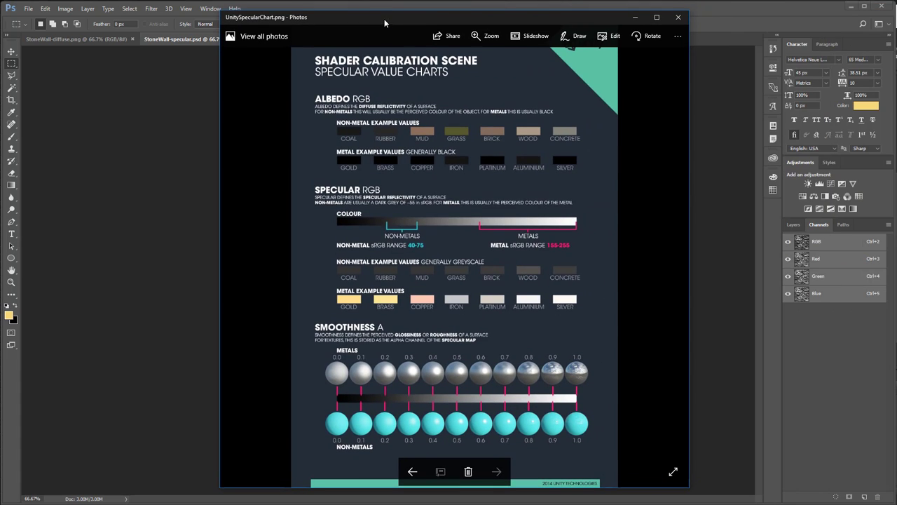
pyautogui.moveTo(461, 12); pyautogui.dragTo(896, 17)
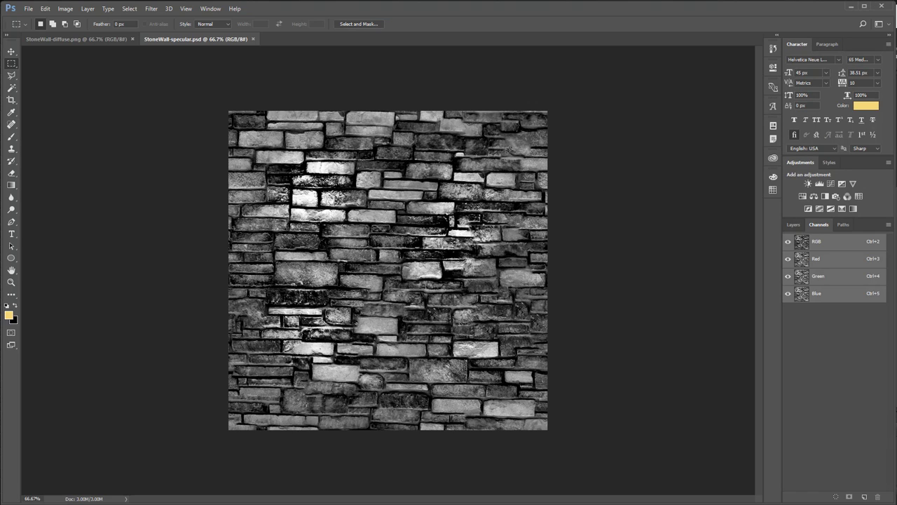
pyautogui.hotkey('ctrl', 'a')
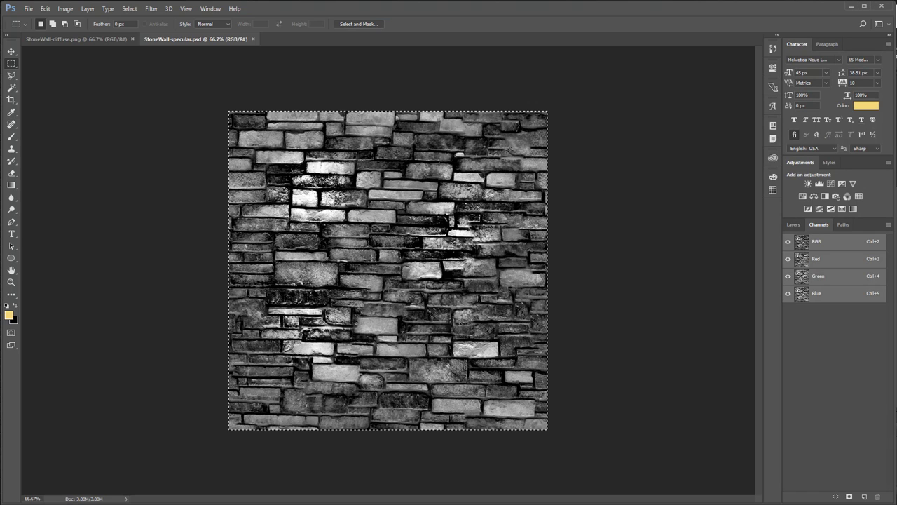
pyautogui.click(865, 497)
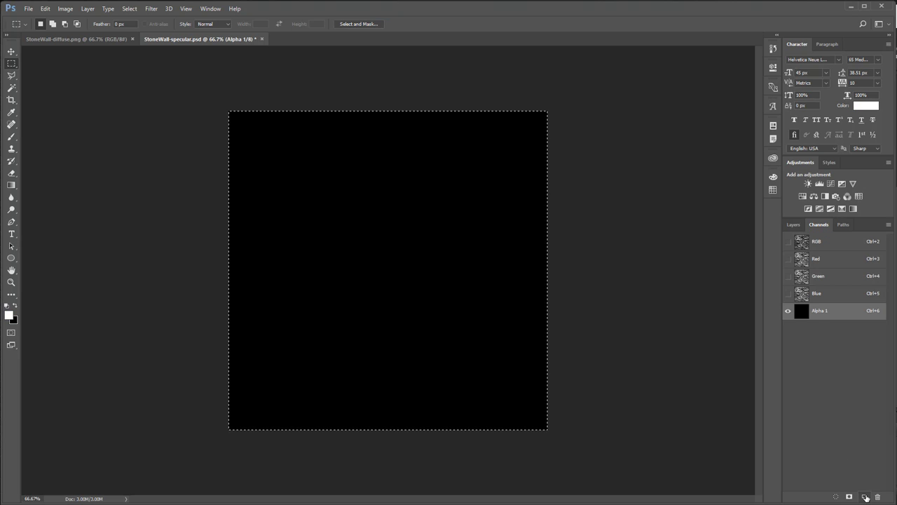
pyautogui.hotkey('ctrl', 'v')
pyautogui.hotkey('ctrl', 'd')
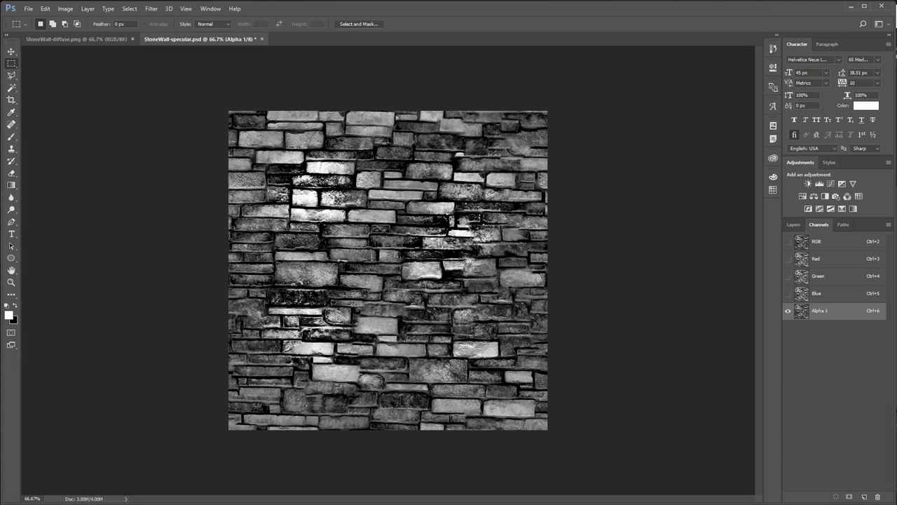
pyautogui.moveTo(896, 13); pyautogui.dragTo(471, 14)
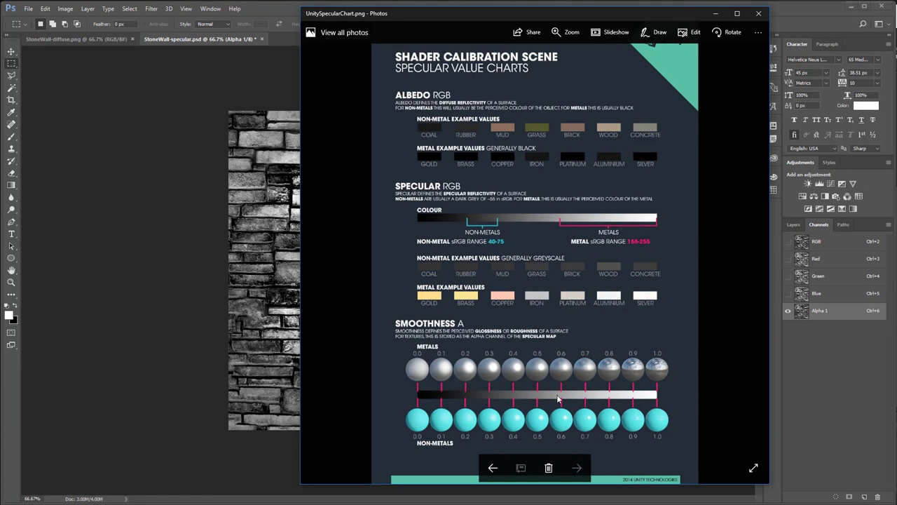
pyautogui.moveTo(503, 15); pyautogui.dragTo(896, 17)
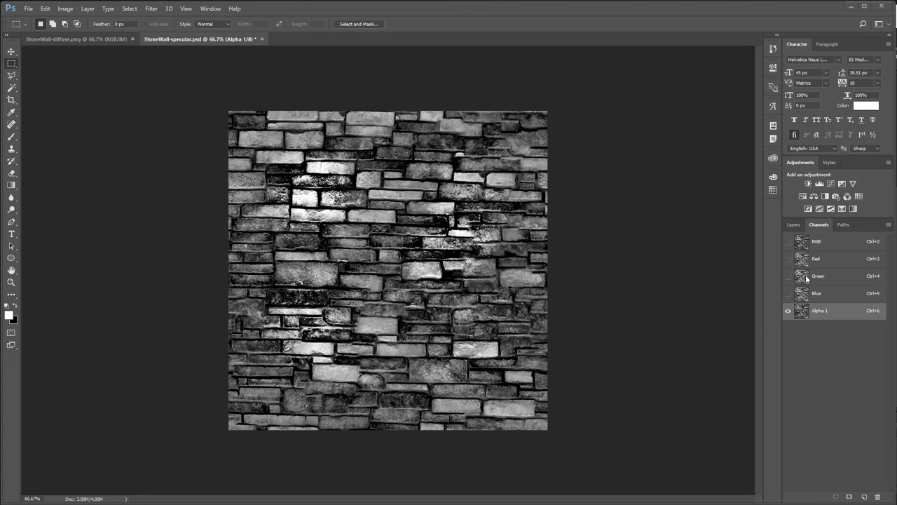
# Convert the locked Background of StoneWall-specular.psd into a regular layer named Layer 0
pyautogui.click(793, 225)
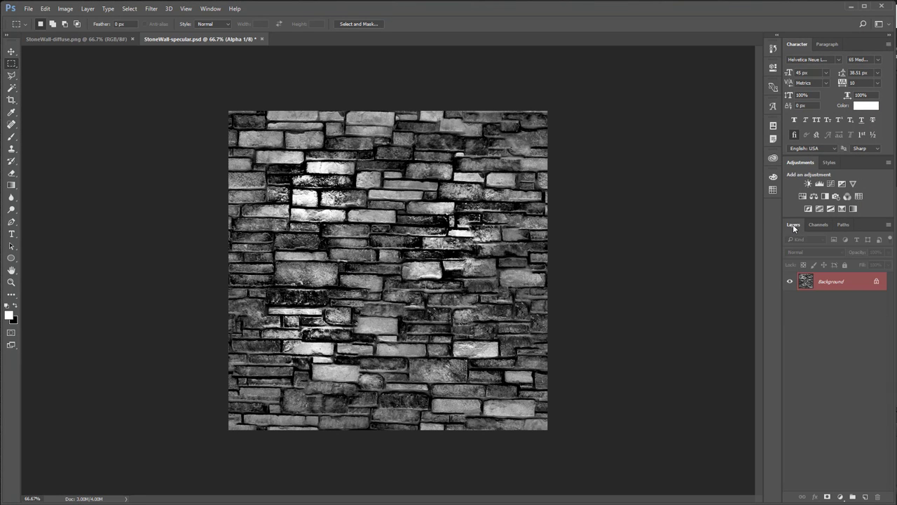
pyautogui.doubleClick(809, 281)
pyautogui.click(891, 219)
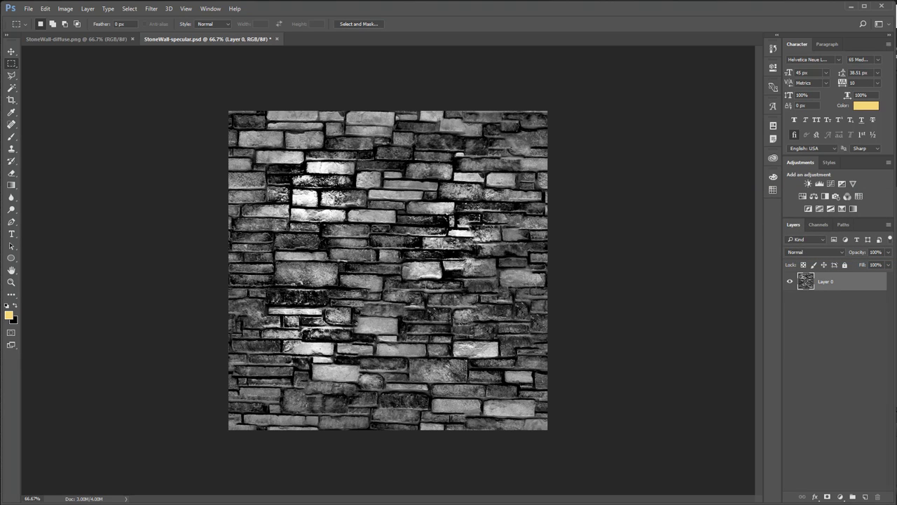
# Darken Layer 0 with Levels, setting the output range to 22–81 and consulting UnitySpecularChart.png for the non-metal specular range
pyautogui.hotkey('ctrl', 'l')
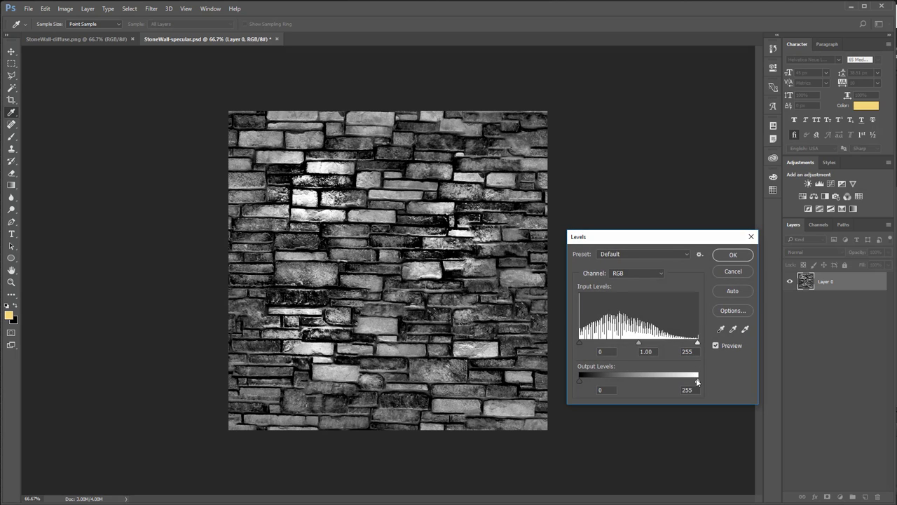
pyautogui.moveTo(697, 381); pyautogui.dragTo(618, 381)
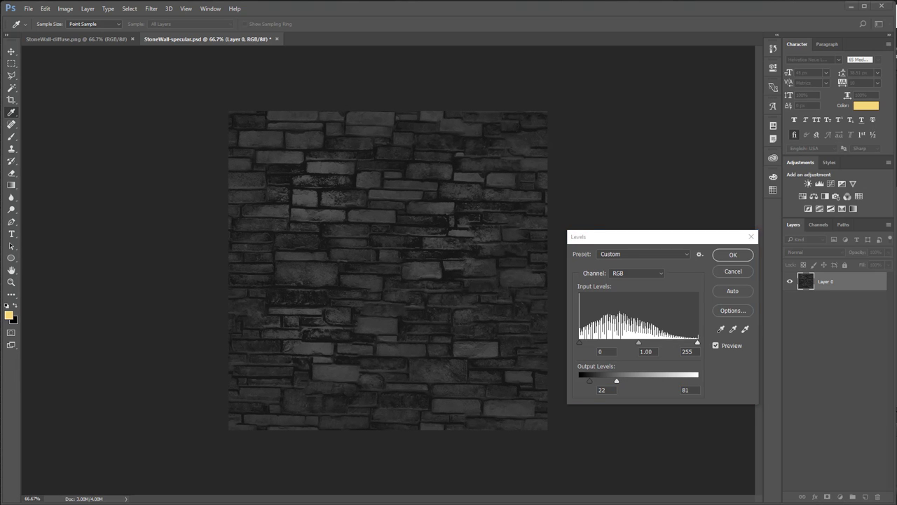
pyautogui.moveTo(896, 18); pyautogui.dragTo(120, 40)
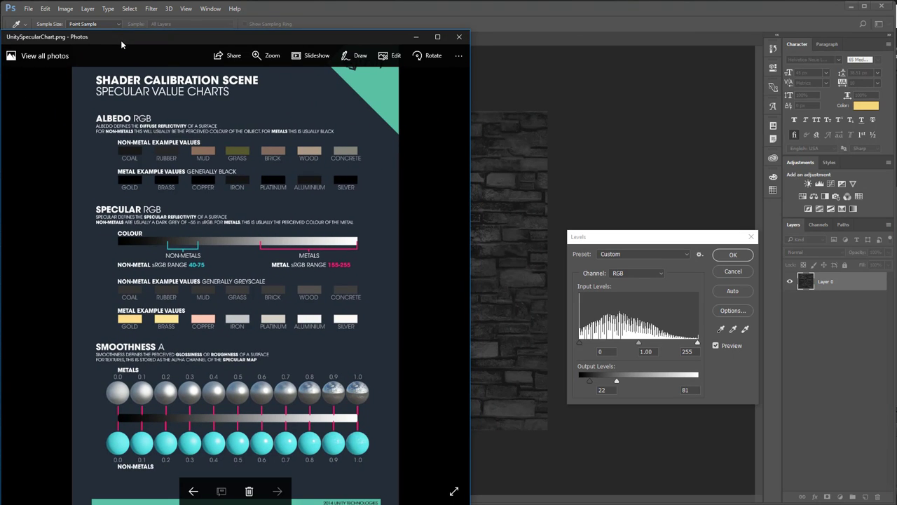
pyautogui.hotkey('alt', 'Tab')
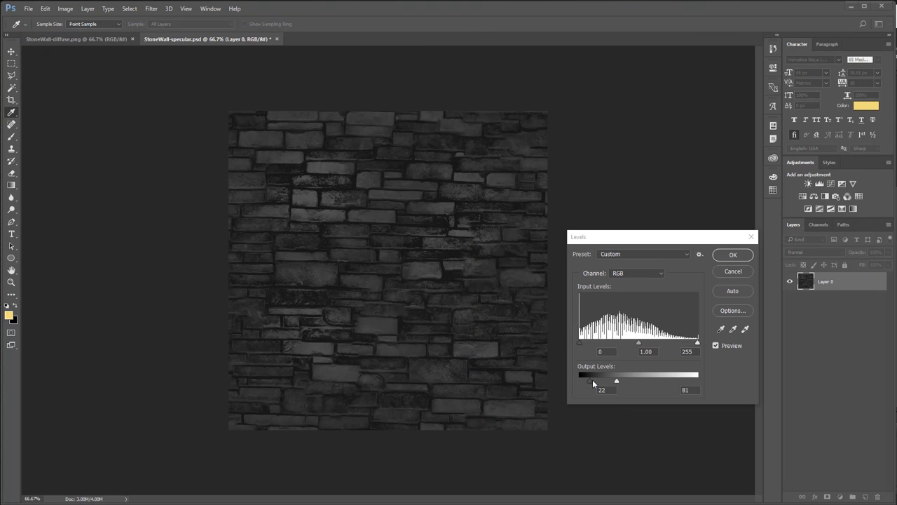
pyautogui.click(734, 256)
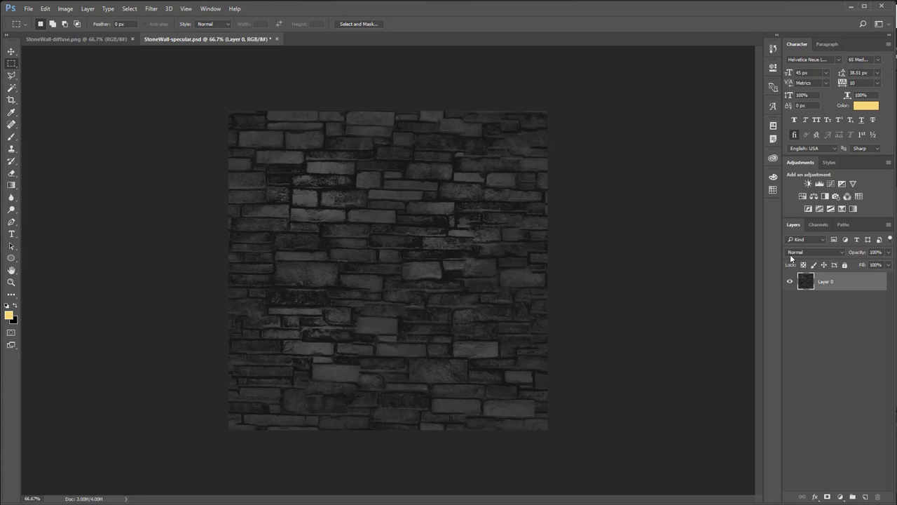
# Copy the whole Alpha 1 channel, deselect, and save StoneWall-specular.psd with Maximize Compatibility
pyautogui.click(822, 225)
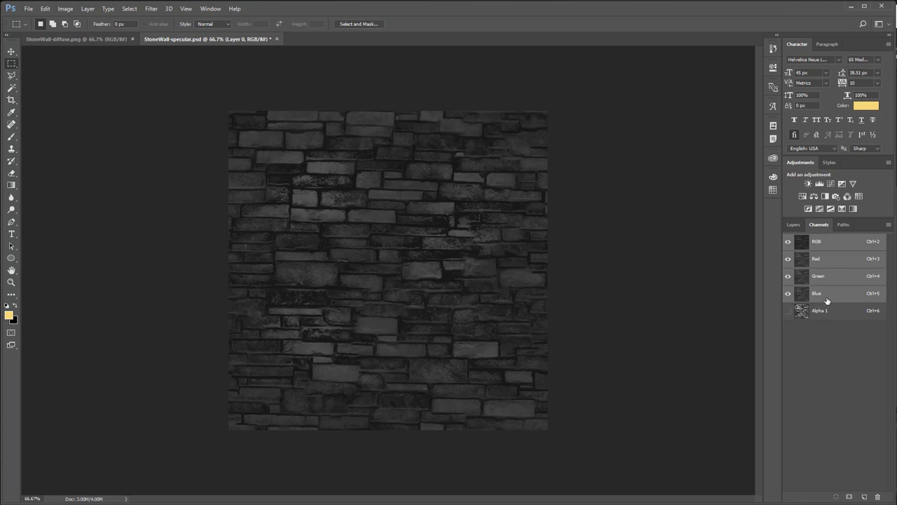
pyautogui.click(819, 313)
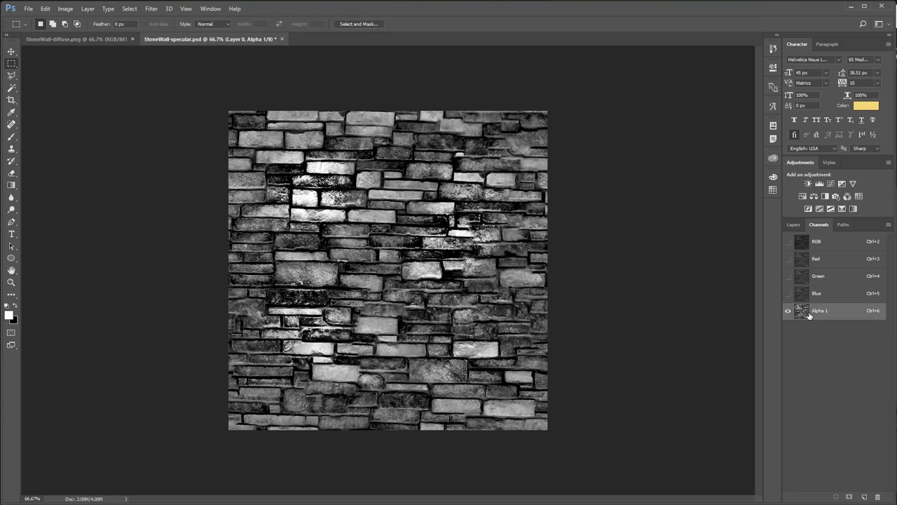
pyautogui.hotkey('ctrl', 'a')
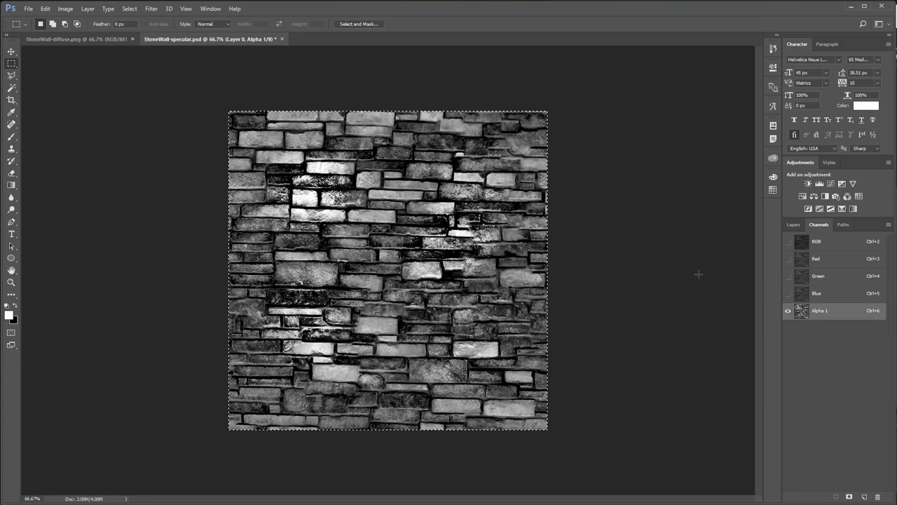
pyautogui.hotkey('ctrl', 'd')
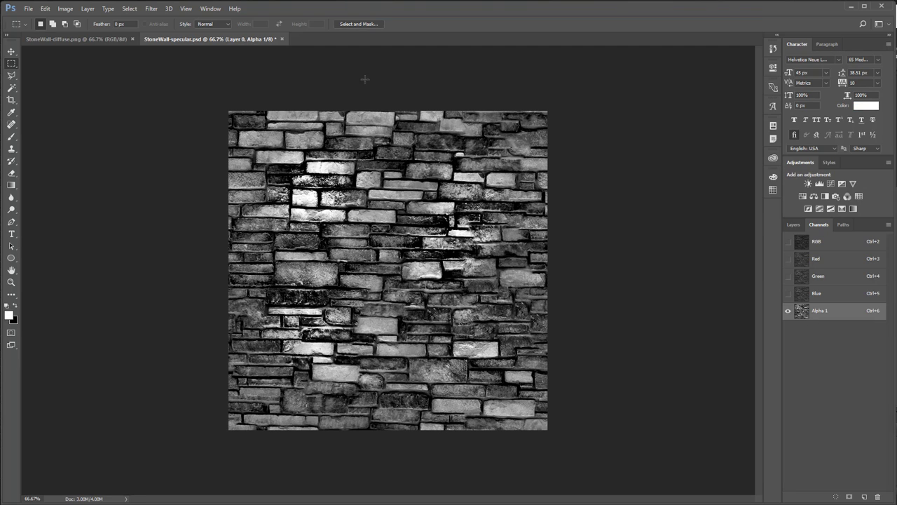
pyautogui.hotkey('ctrl', 's')
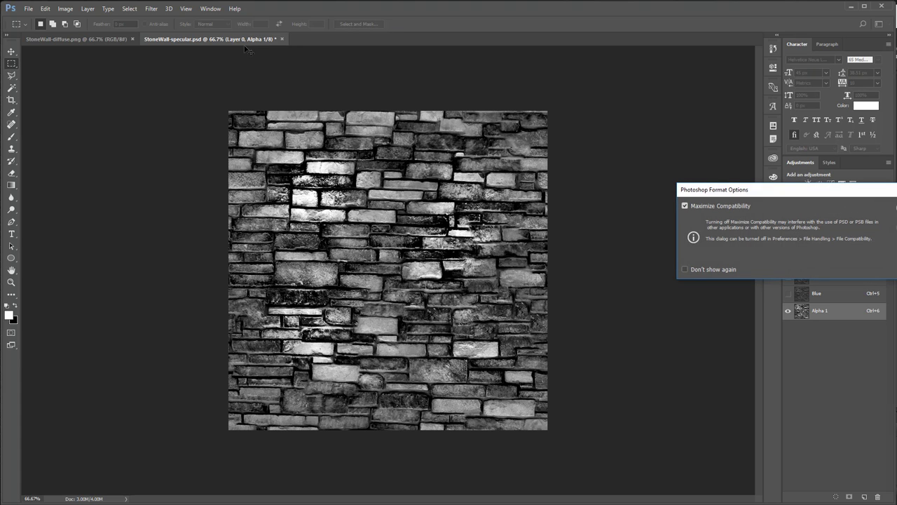
pyautogui.press('Return')
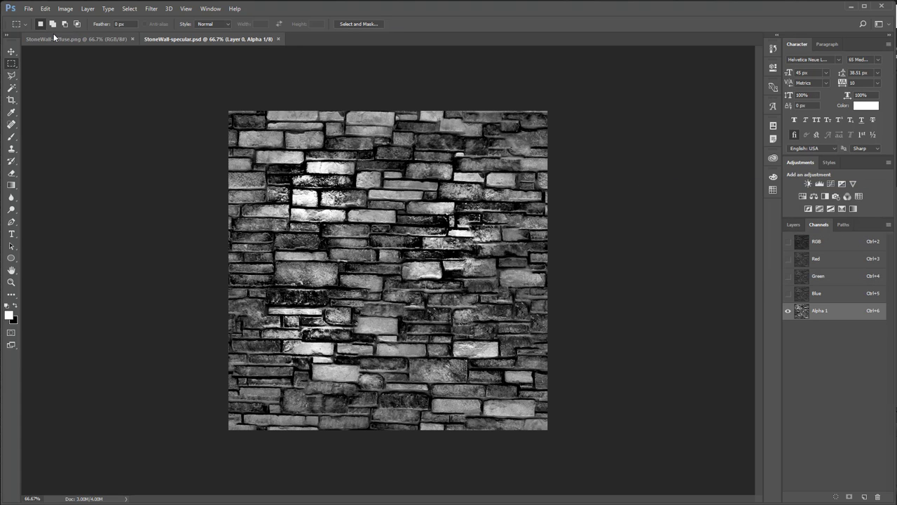
# Add an alpha channel to StoneWall-diffuse.png and paste the copied specular alpha image into it
pyautogui.click(60, 41)
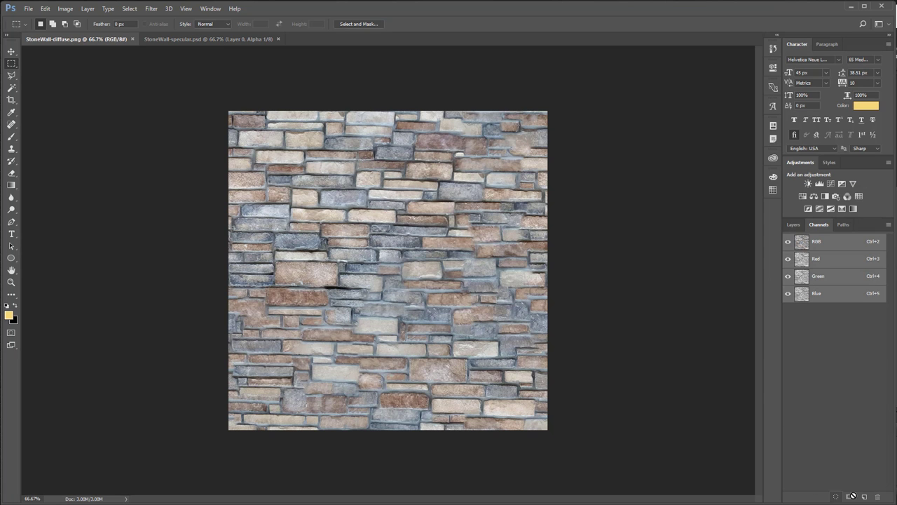
pyautogui.click(864, 496)
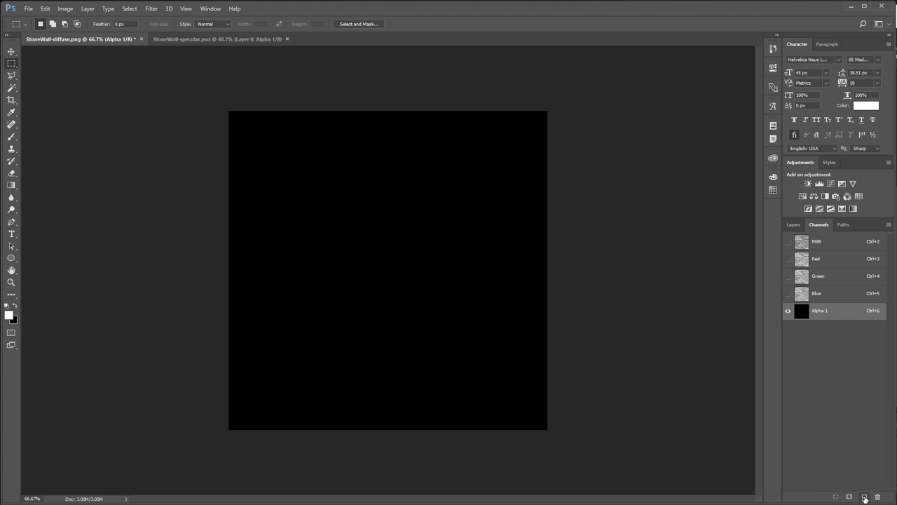
pyautogui.hotkey('ctrl', 'v')
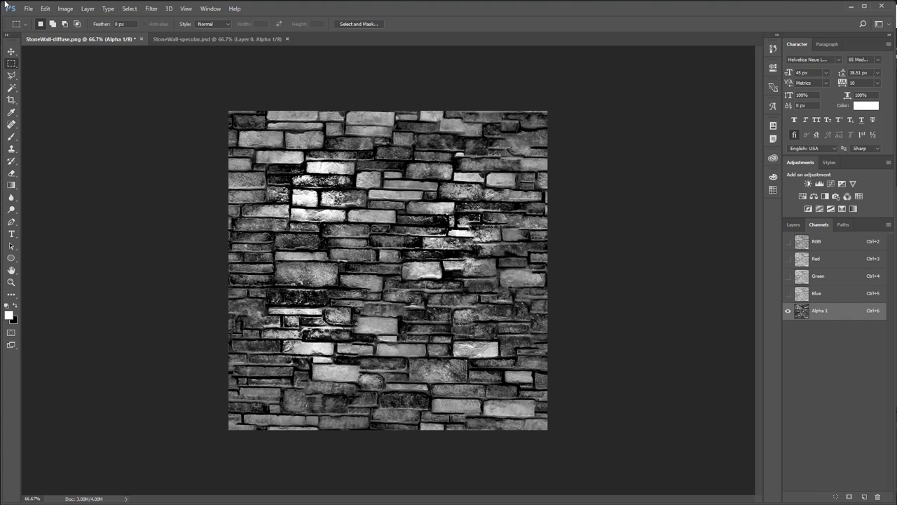
# Save the diffuse image as a Photoshop-format copy over the existing StoneWall-diffuse.psd in the PBRmapsDEMO folder
pyautogui.click(28, 8)
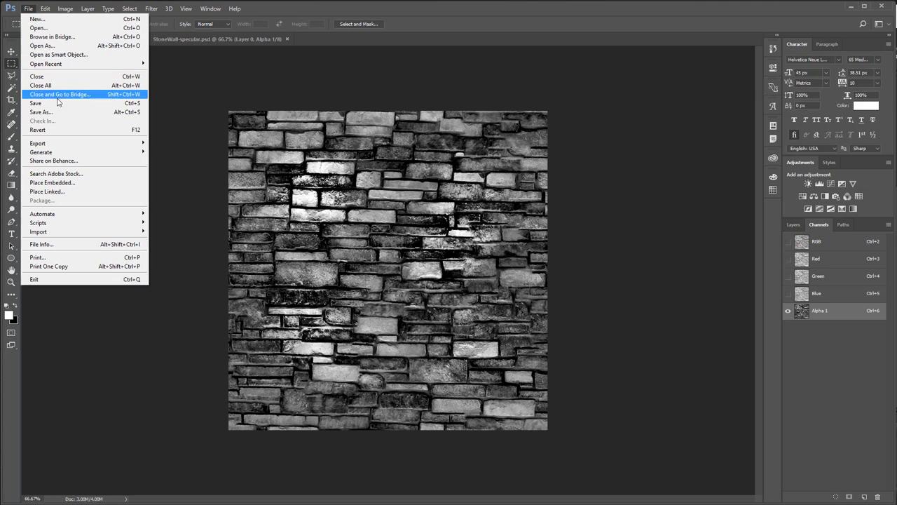
pyautogui.click(59, 112)
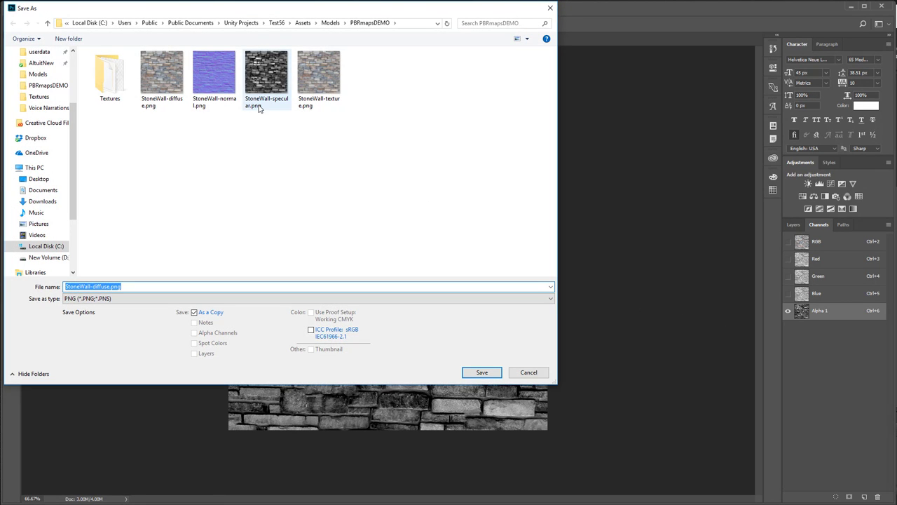
pyautogui.click(105, 298)
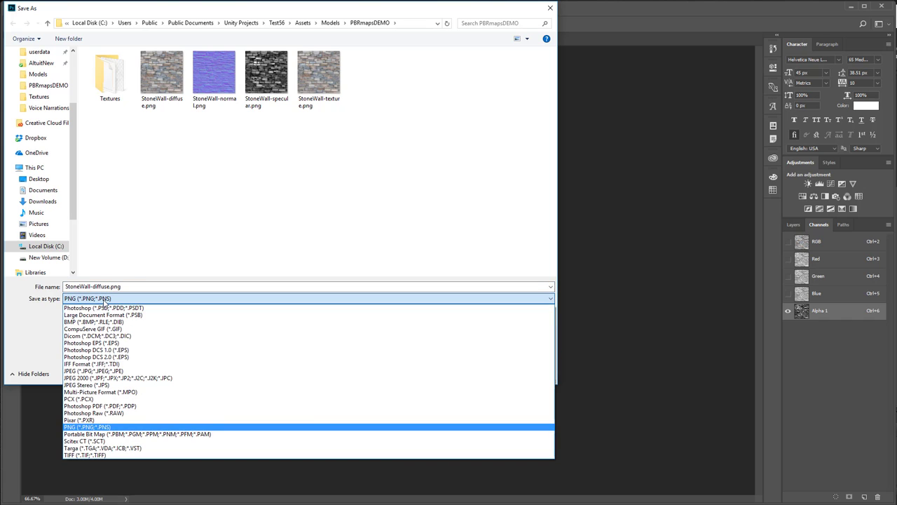
pyautogui.click(105, 306)
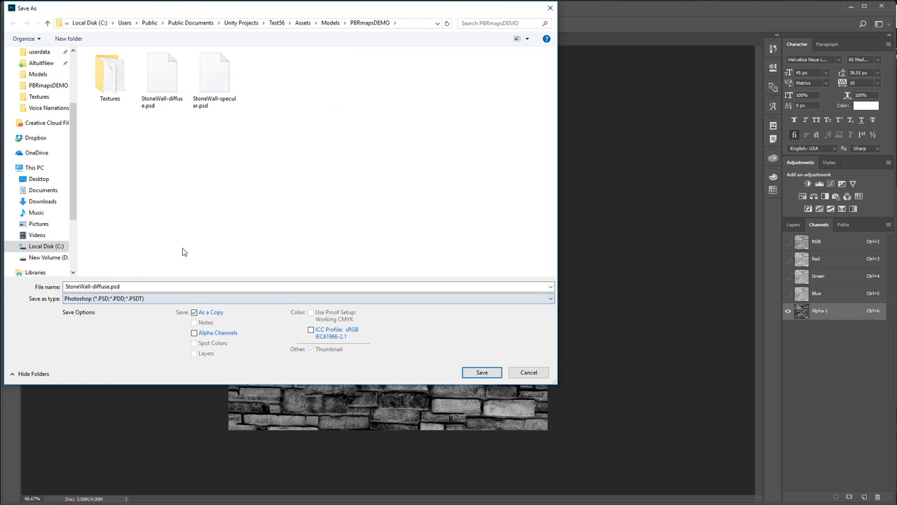
pyautogui.click(158, 76)
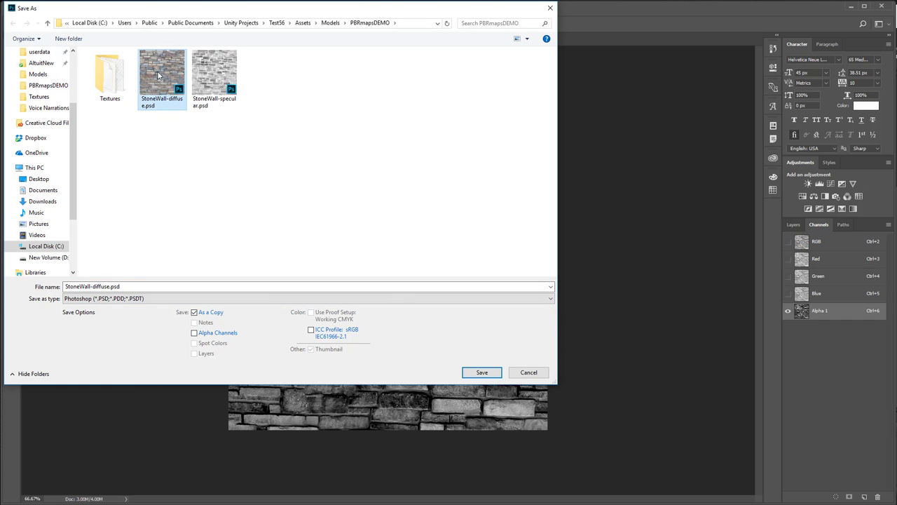
pyautogui.click(482, 373)
pyautogui.click(826, 332)
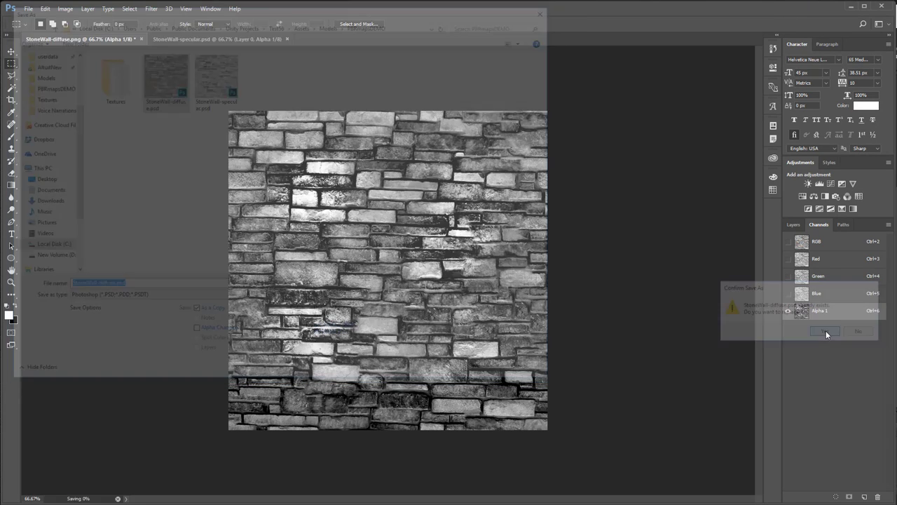
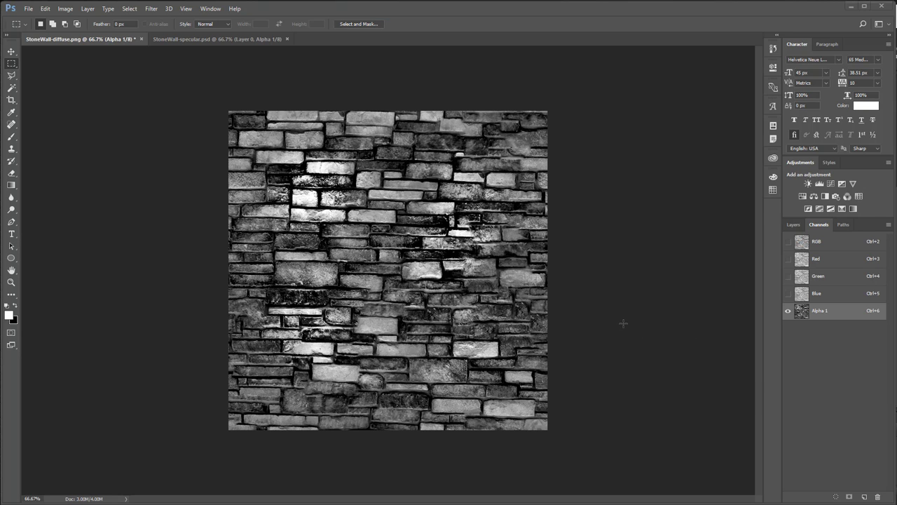
# Switch to Unity and set the StoneWall material's smoothness source to Specular Alpha
pyautogui.hotkey('alt', 'Tab')
pyautogui.hotkey('alt', 'Tab')
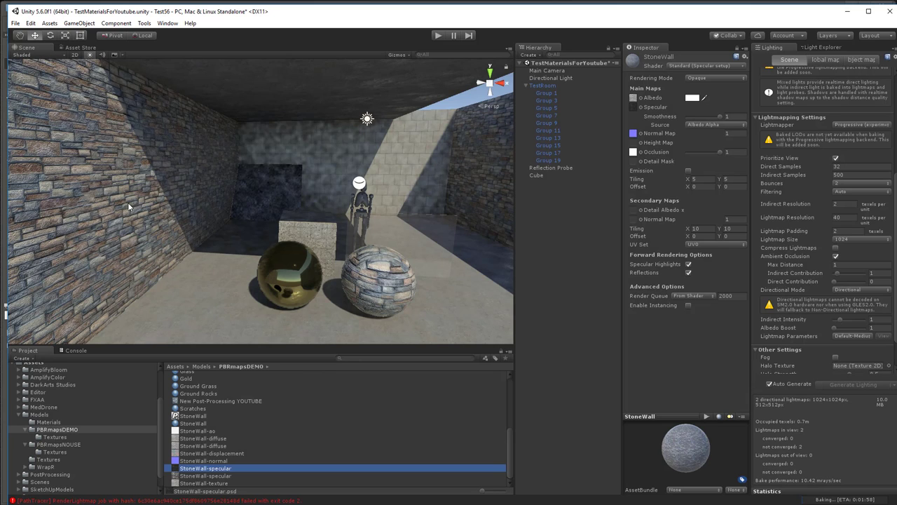
pyautogui.click(699, 125)
pyautogui.click(718, 135)
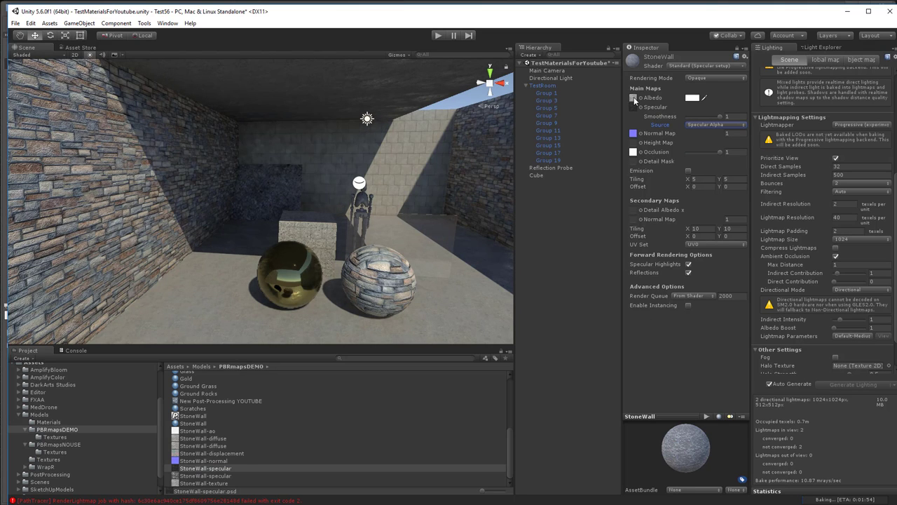
# Replace the StoneWall material's albedo map with StoneWall-diffuse.psd from the PBRmapsDEMO folder
pyautogui.click(188, 440)
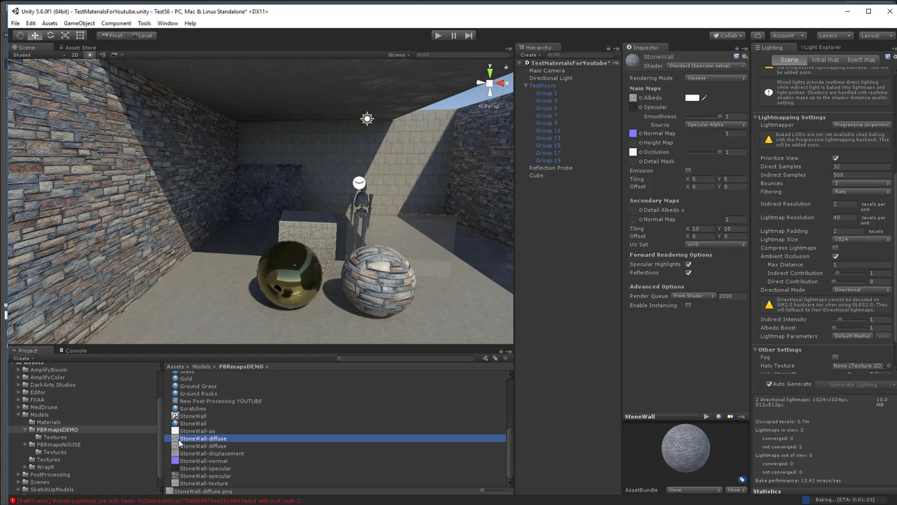
pyautogui.click(180, 447)
pyautogui.moveTo(175, 446); pyautogui.dragTo(633, 97)
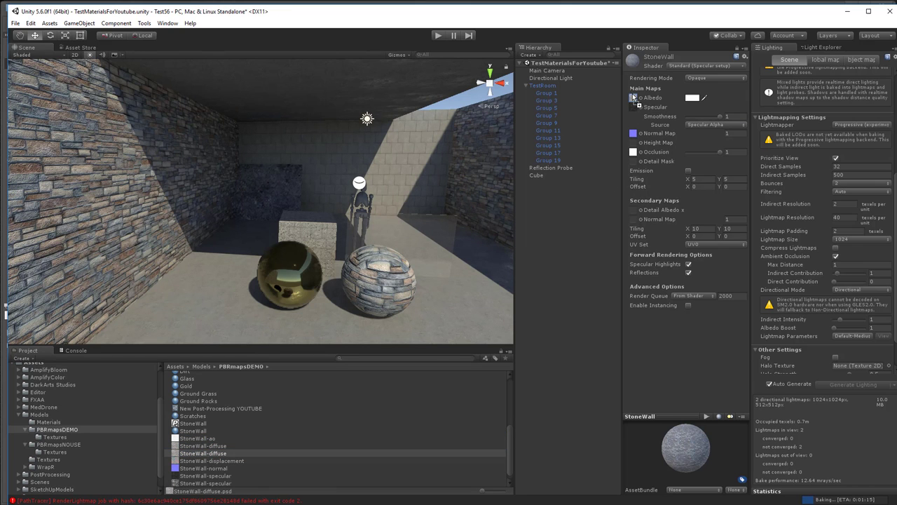
# Examine the stone side wall up close and from several angles in the scene
pyautogui.scroll(5, 108, 202)
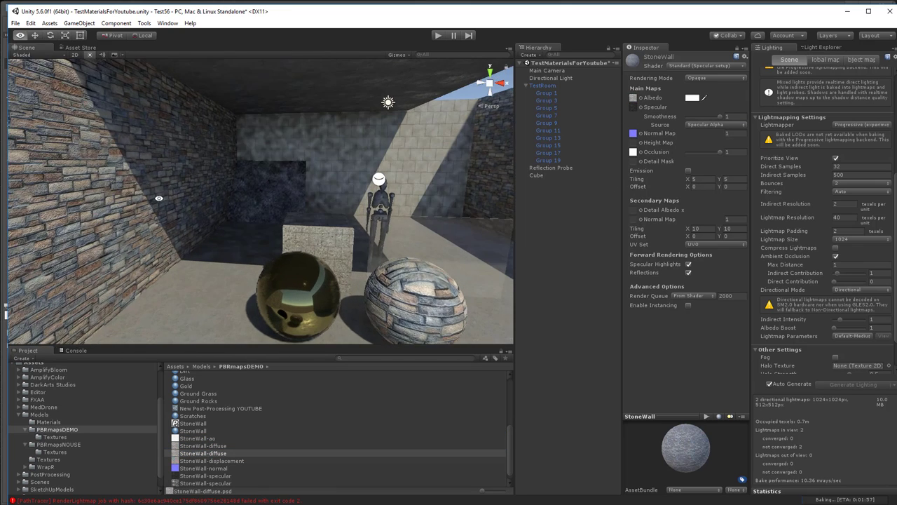
pyautogui.keyDown('alt'); pyautogui.moveTo(108, 201); pyautogui.dragTo(180, 206); pyautogui.keyUp('alt')
pyautogui.scroll(-2, 179, 209)
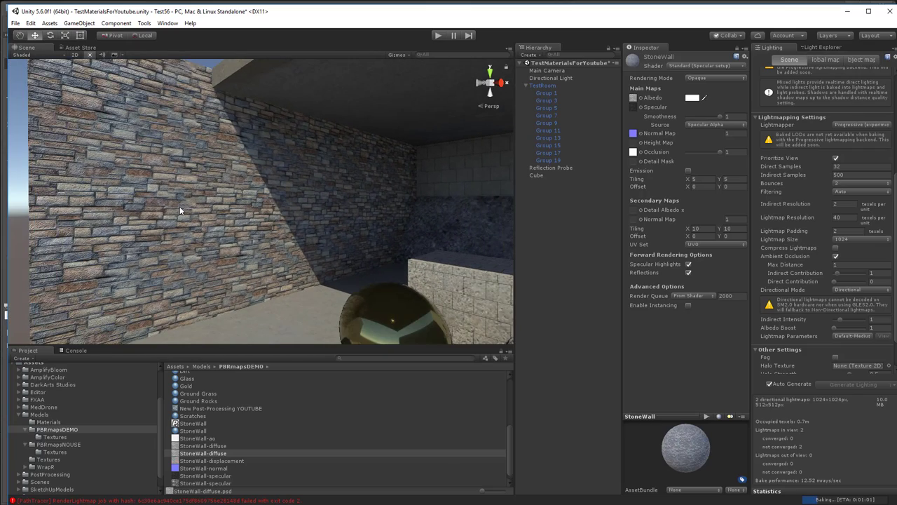
pyautogui.scroll(3, 188, 212)
pyautogui.moveTo(188, 211); pyautogui.dragTo(292, 199)
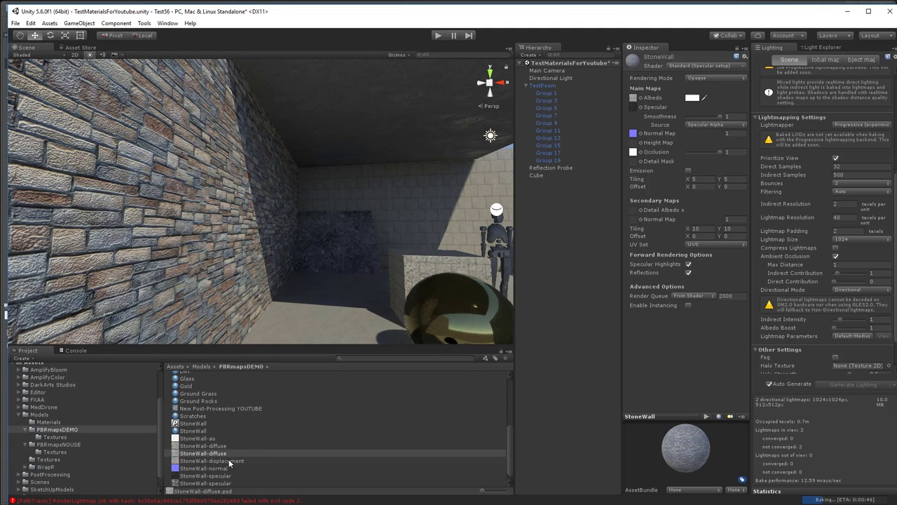
# Check StoneWall-displacement.tif in Photoshop and assign it as the StoneWall material's height map in Unity
pyautogui.moveTo(229, 459); pyautogui.dragTo(634, 143)
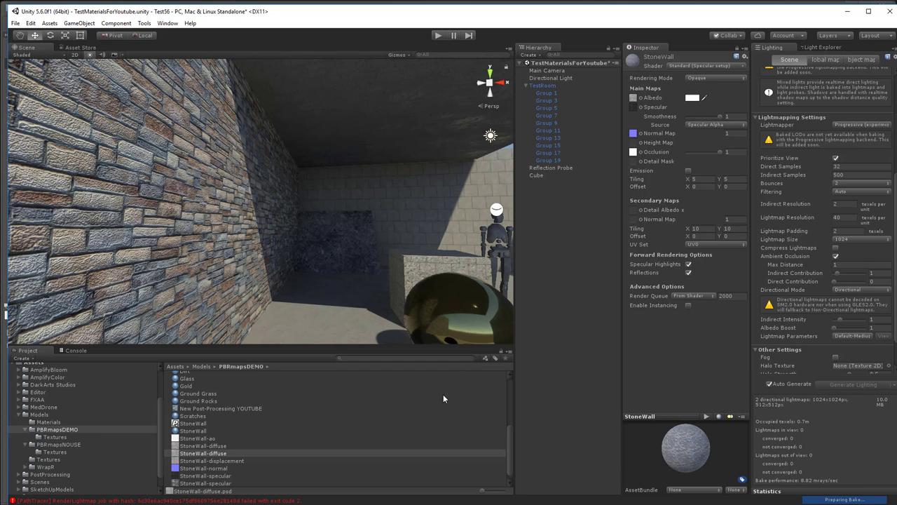
pyautogui.hotkey('ctrl', 'z')
pyautogui.click(174, 461)
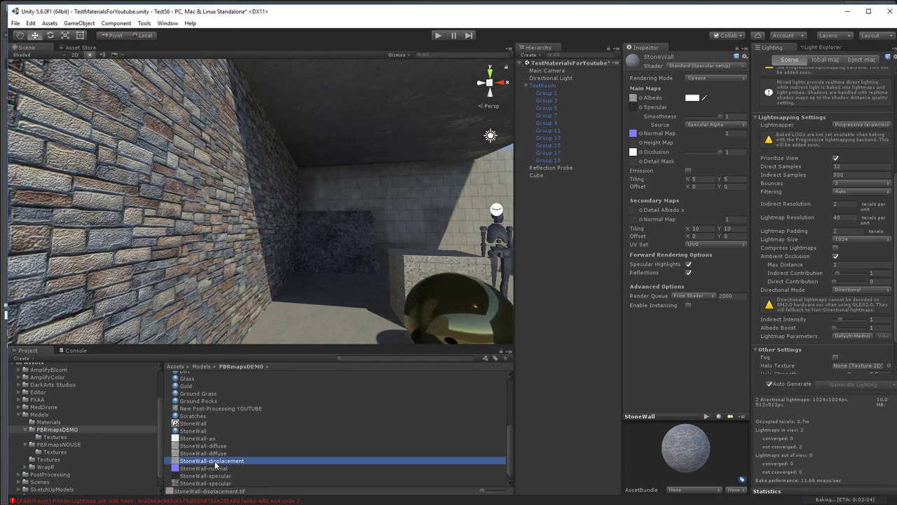
pyautogui.doubleClick(174, 462)
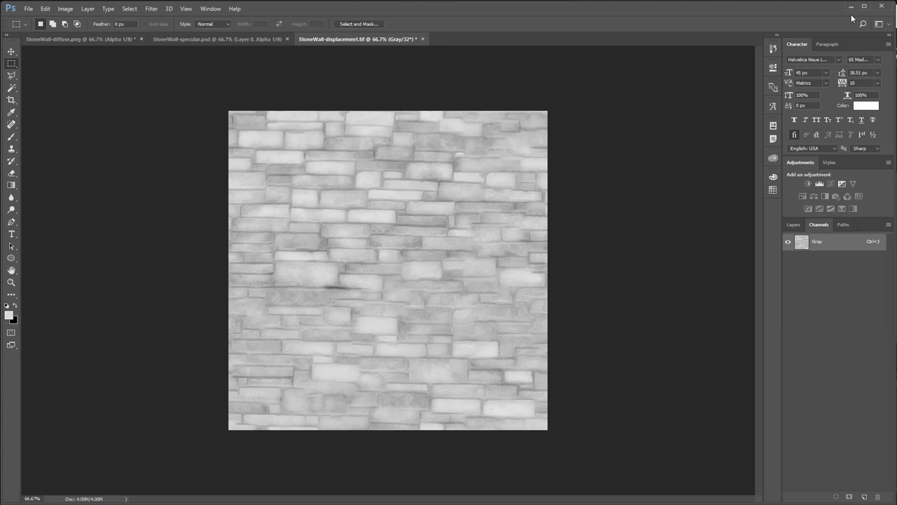
pyautogui.hotkey('ctrl', 's')
pyautogui.click(852, 9)
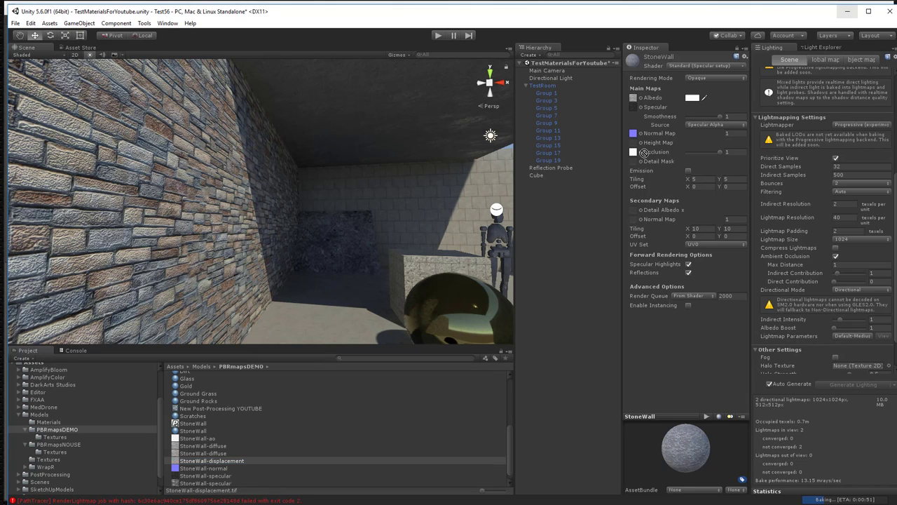
pyautogui.moveTo(644, 153)
pyautogui.mouseDown()
pyautogui.moveTo(635, 164)
pyautogui.moveTo(684, 178)
pyautogui.moveTo(653, 167)
pyautogui.moveTo(635, 143)
pyautogui.mouseUp()
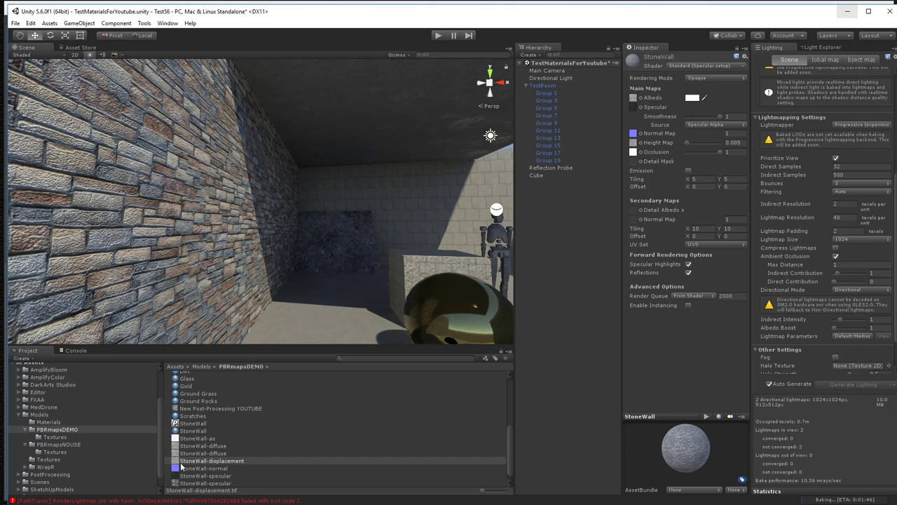
# Assign StoneWall-normal as the StoneWall material's normal map and check the image in Photoshop before returning to Unity
pyautogui.moveTo(178, 469); pyautogui.dragTo(634, 139)
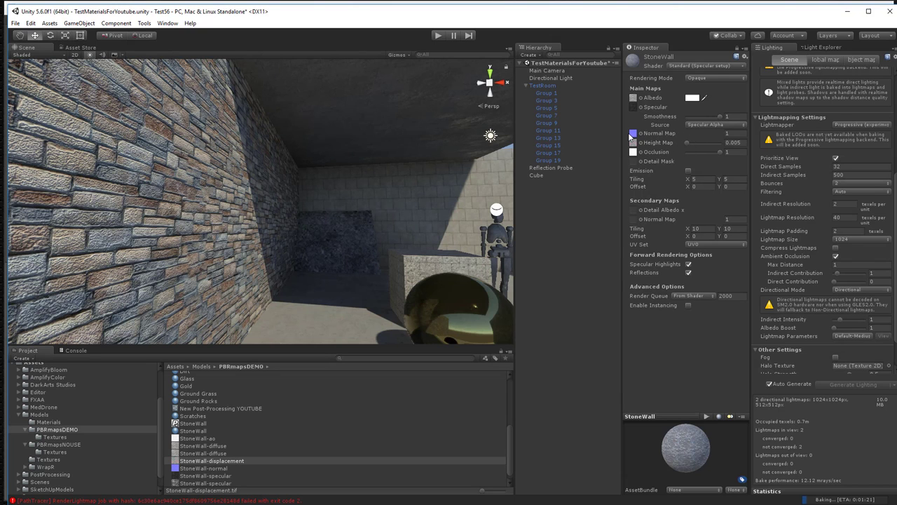
pyautogui.doubleClick(176, 467)
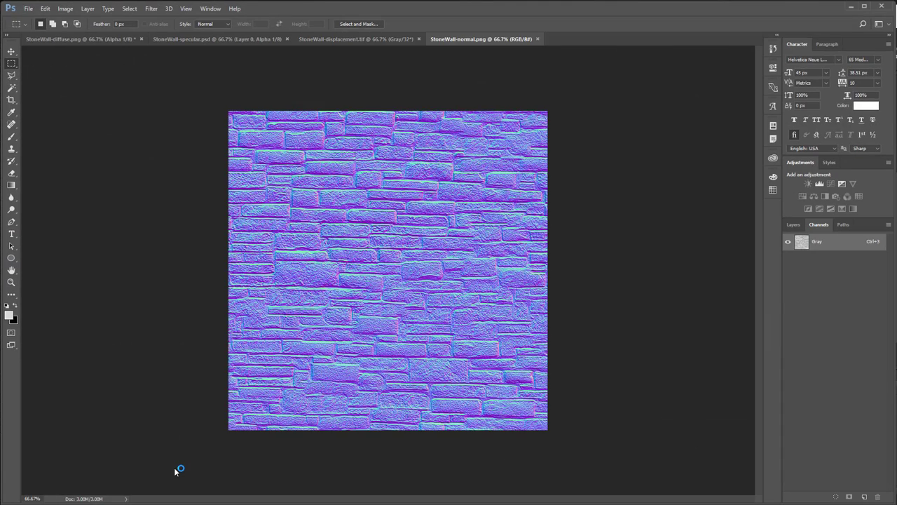
pyautogui.click(851, 6)
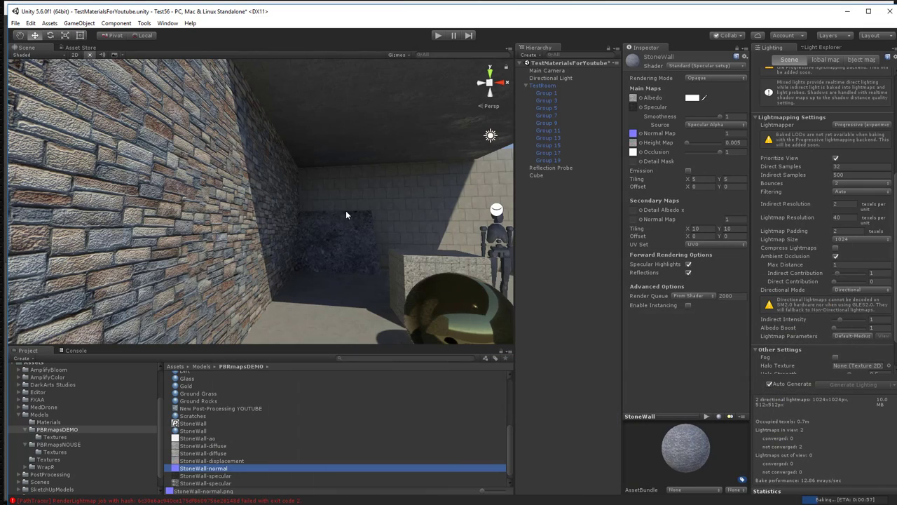
# Try the StoneWall material's height map strength at 0.08, inspect the wall, and return it to 0.005
pyautogui.moveTo(358, 208)
pyautogui.mouseDown()
pyautogui.moveTo(326, 210)
pyautogui.moveTo(344, 202)
pyautogui.mouseUp()
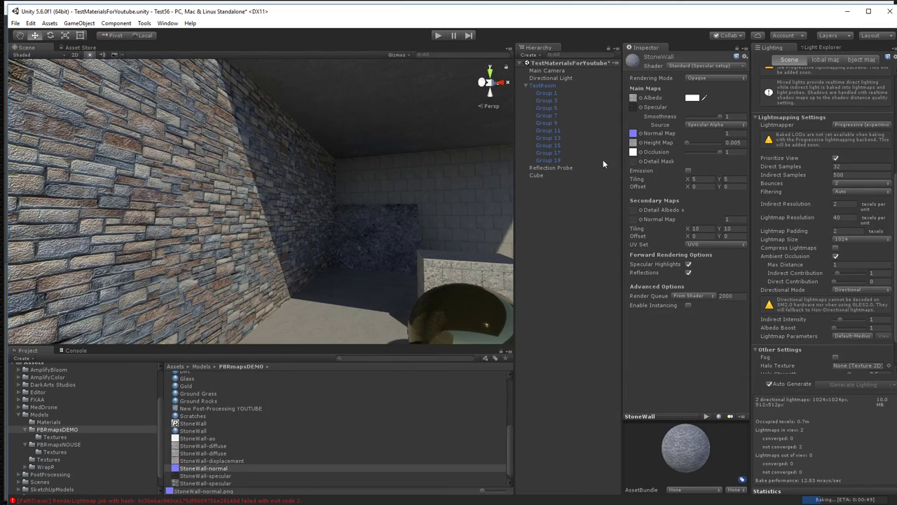
pyautogui.moveTo(686, 145); pyautogui.dragTo(720, 152)
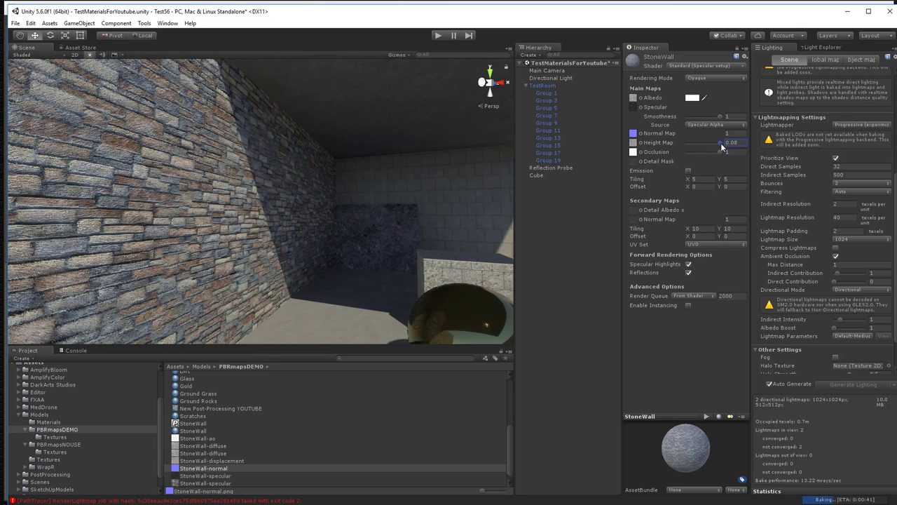
pyautogui.scroll(3, 118, 226)
pyautogui.moveTo(119, 225); pyautogui.dragTo(221, 207)
pyautogui.moveTo(718, 145); pyautogui.dragTo(674, 145)
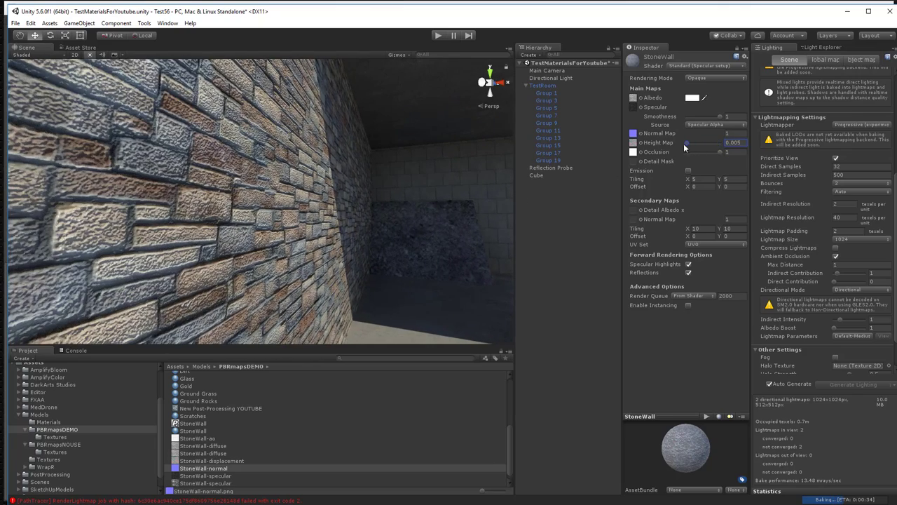
# Remove the height map from the StoneWall material and set its smoothness to 0.54
pyautogui.click(635, 142)
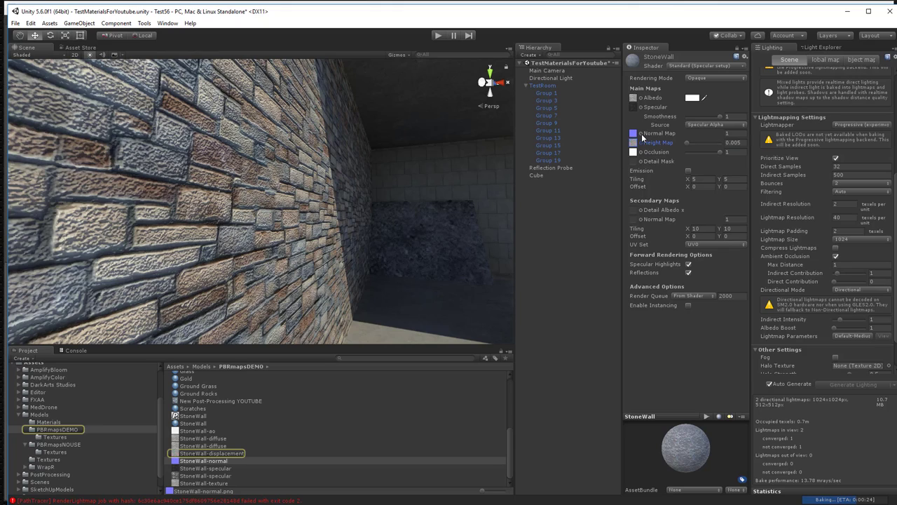
pyautogui.press('Delete')
pyautogui.scroll(-2, 281, 167)
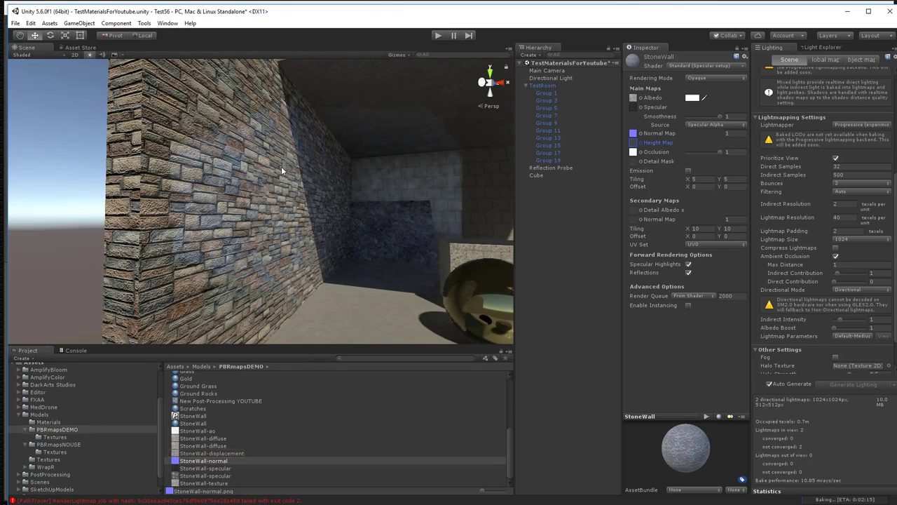
pyautogui.moveTo(281, 166); pyautogui.dragTo(200, 208)
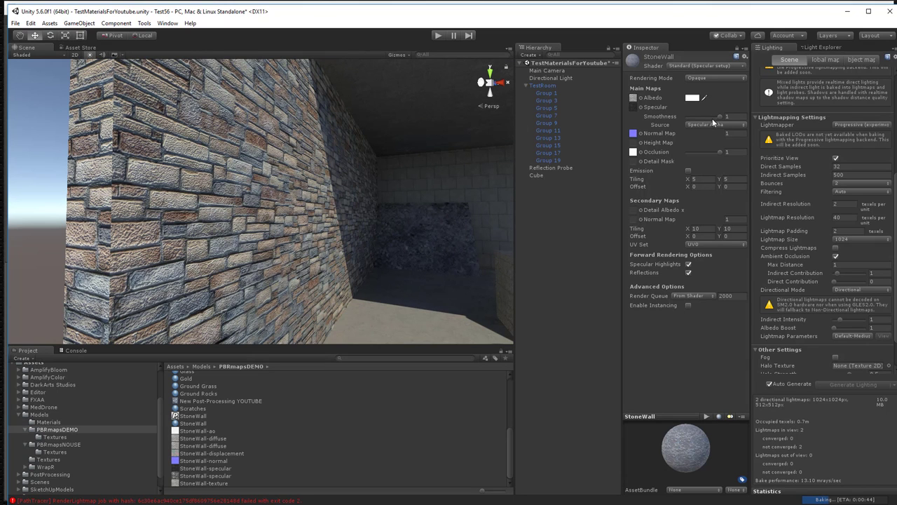
pyautogui.moveTo(722, 119); pyautogui.dragTo(710, 120)
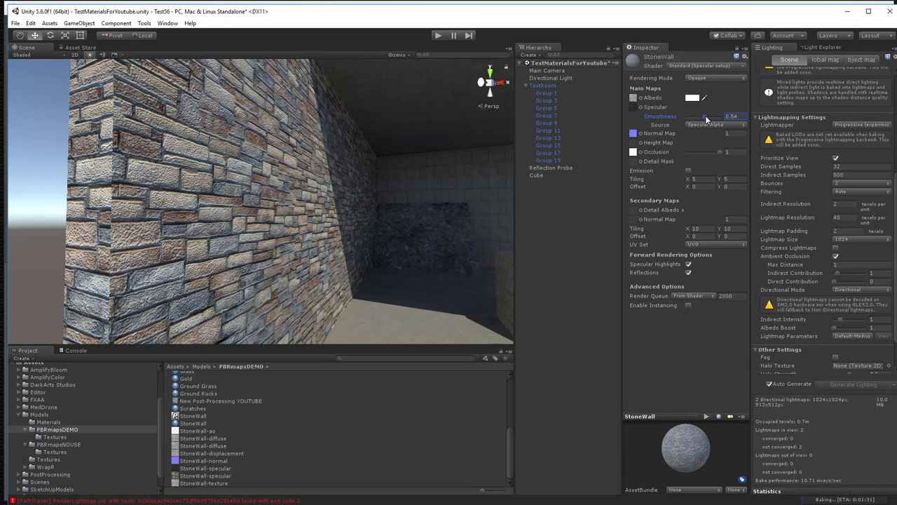
pyautogui.moveTo(243, 212); pyautogui.dragTo(246, 268)
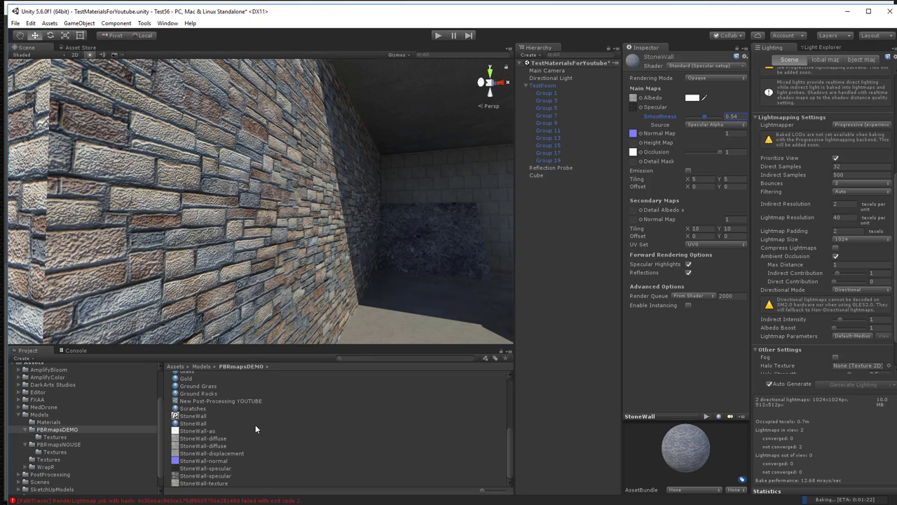
# Assign Concrete-diffuse and Concrete-normal from the PBRmapsDEMO Textures folder as the StoneWall material's secondary detail albedo and normal maps
pyautogui.scroll(5, 234, 412)
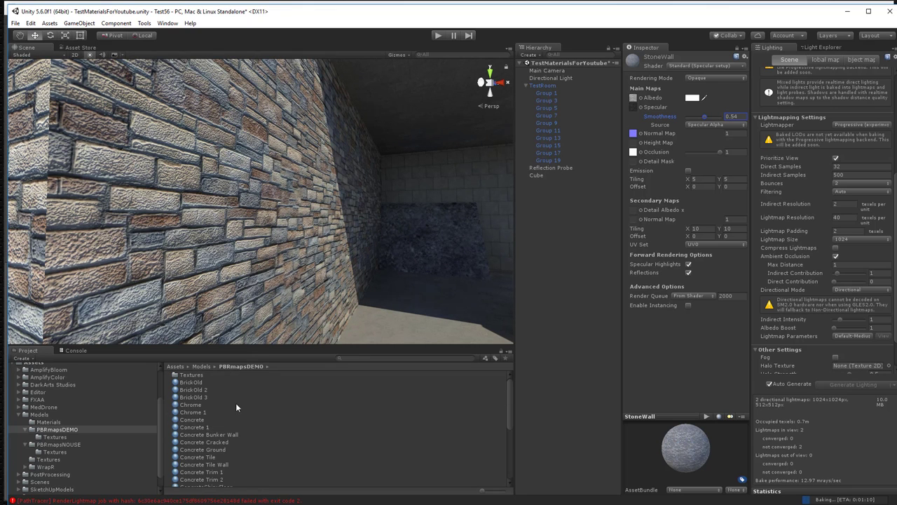
pyautogui.doubleClick(195, 375)
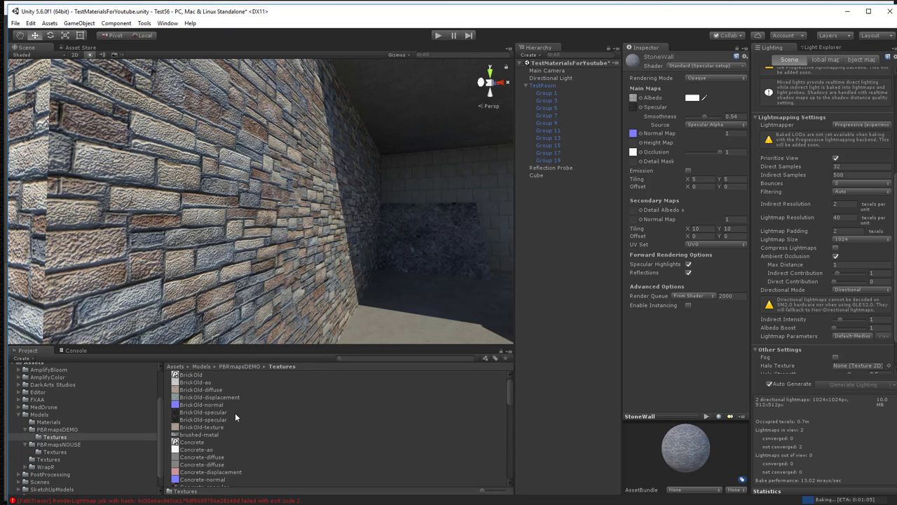
pyautogui.scroll(-2, 235, 417)
pyautogui.moveTo(182, 433); pyautogui.dragTo(633, 210)
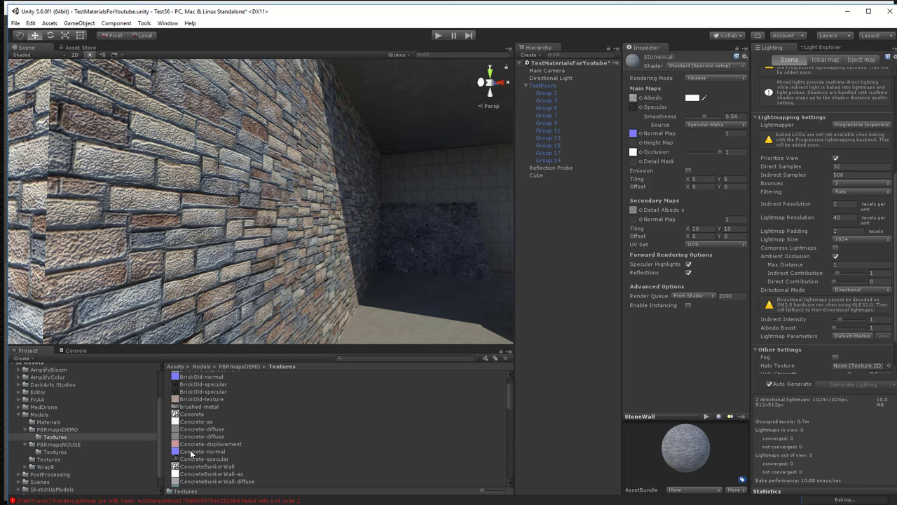
pyautogui.moveTo(183, 452); pyautogui.dragTo(634, 220)
# Examine the concrete detail on the stone wall's inner and outer faces, both up close and from a distance
pyautogui.scroll(-3, 255, 256)
pyautogui.keyDown('alt'); pyautogui.moveTo(255, 256); pyautogui.dragTo(196, 263); pyautogui.keyUp('alt')
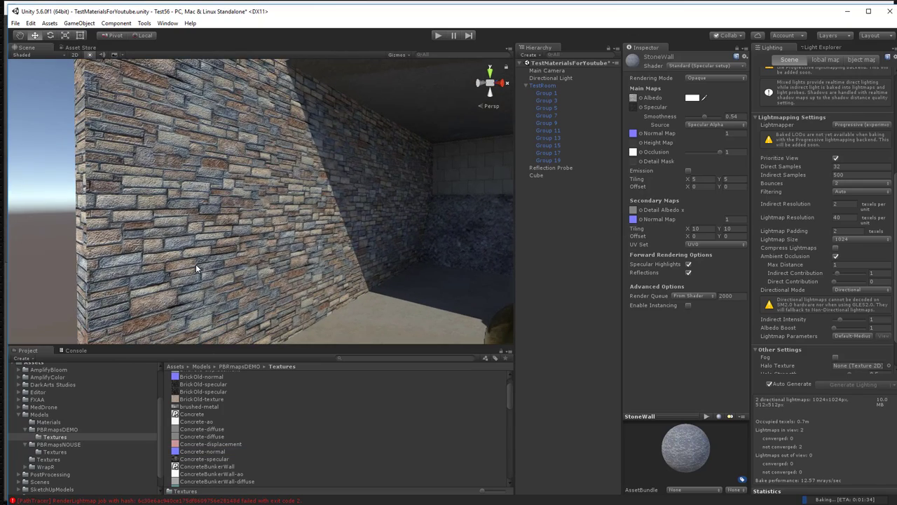
pyautogui.scroll(3, 197, 265)
pyautogui.scroll(-7, 199, 265)
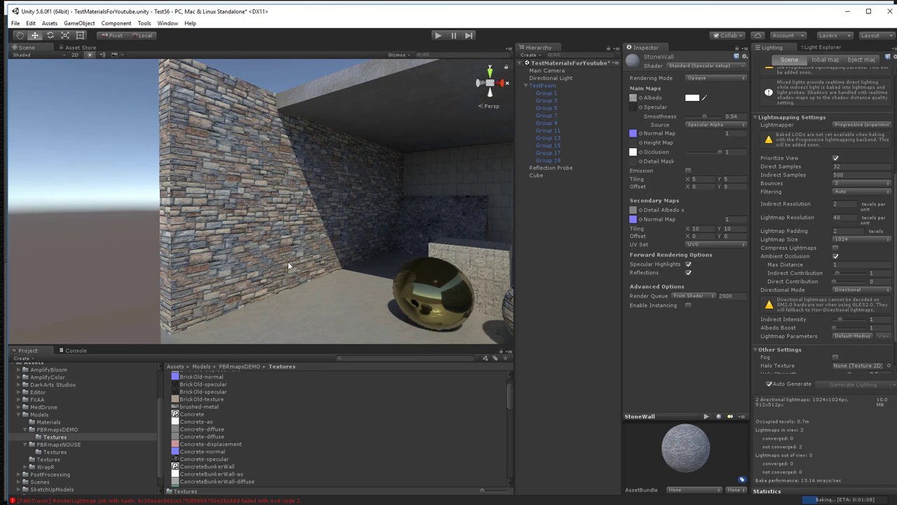
pyautogui.scroll(8, 239, 243)
pyautogui.scroll(-4, 232, 242)
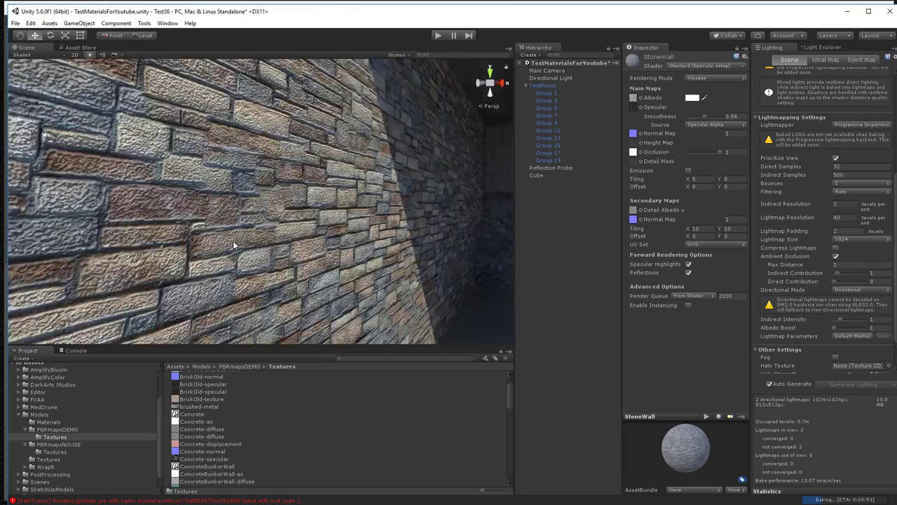
pyautogui.moveTo(233, 245); pyautogui.dragTo(445, 300)
pyautogui.scroll(-1, 203, 253)
pyautogui.scroll(-3, 204, 253)
pyautogui.scroll(4, 421, 206)
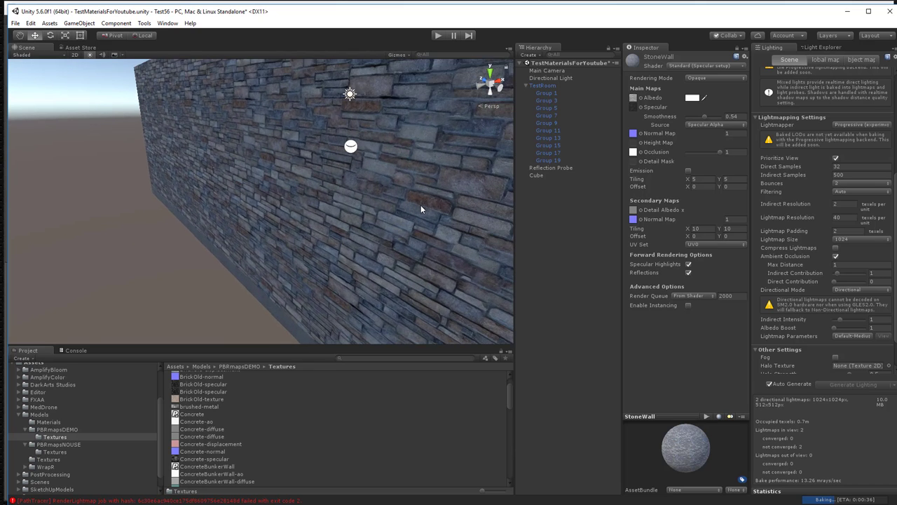
pyautogui.scroll(2, 418, 206)
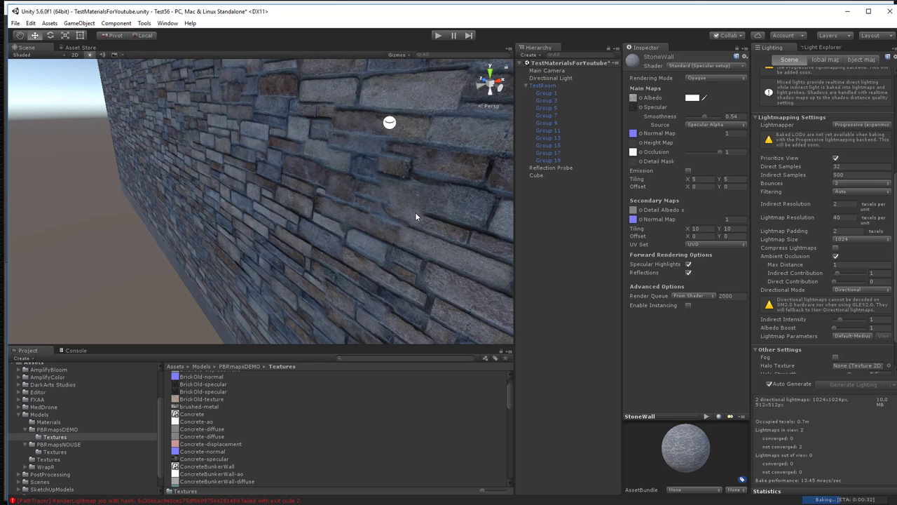
pyautogui.scroll(-4, 429, 223)
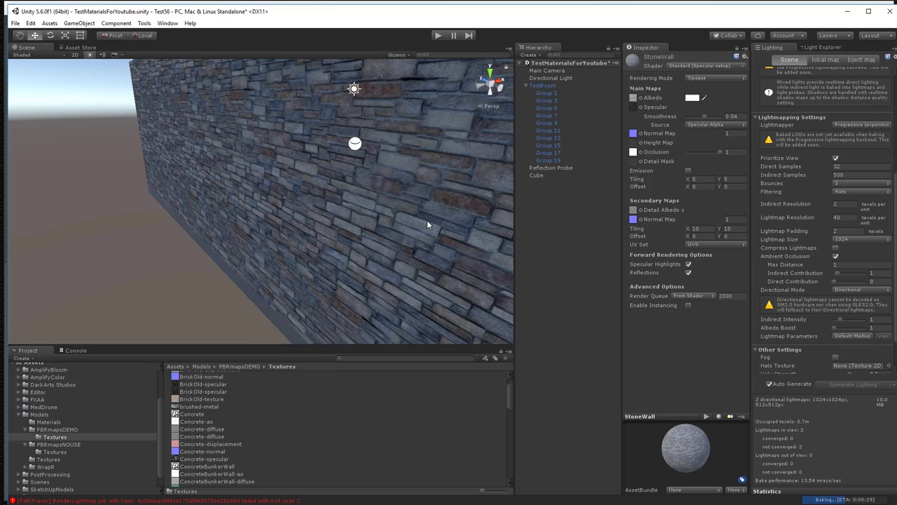
pyautogui.moveTo(427, 220); pyautogui.dragTo(241, 201)
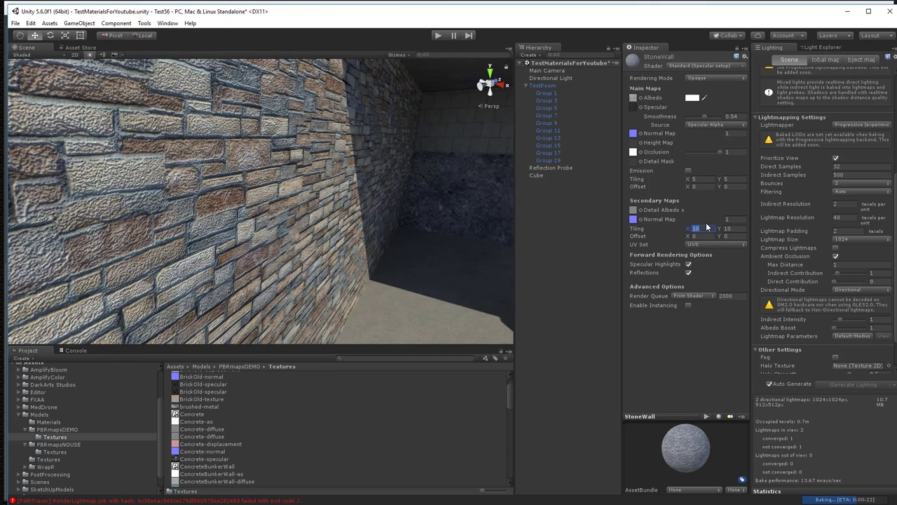
# Try the StoneWall material's secondary maps with an X and Y tiling of 1 and of 5
pyautogui.write('1')
pyautogui.press('Tab')
pyautogui.write('1')
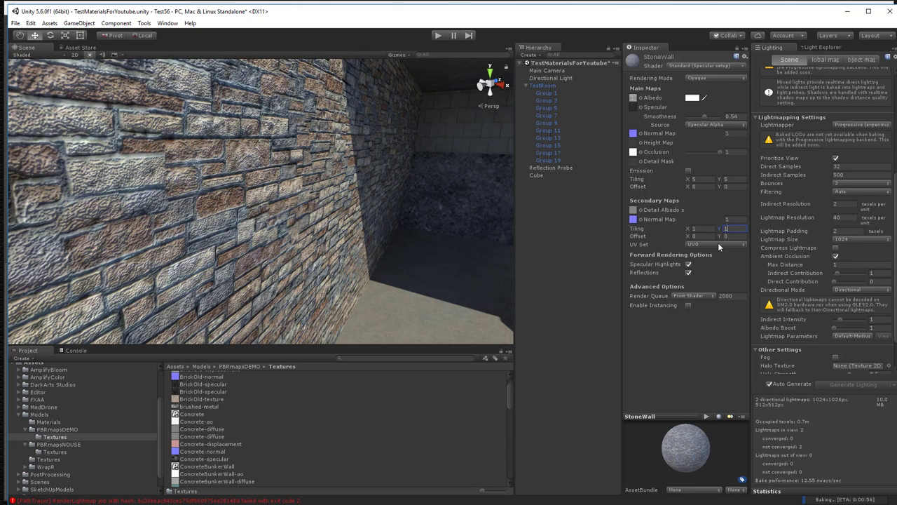
pyautogui.click(705, 232)
pyautogui.write('5')
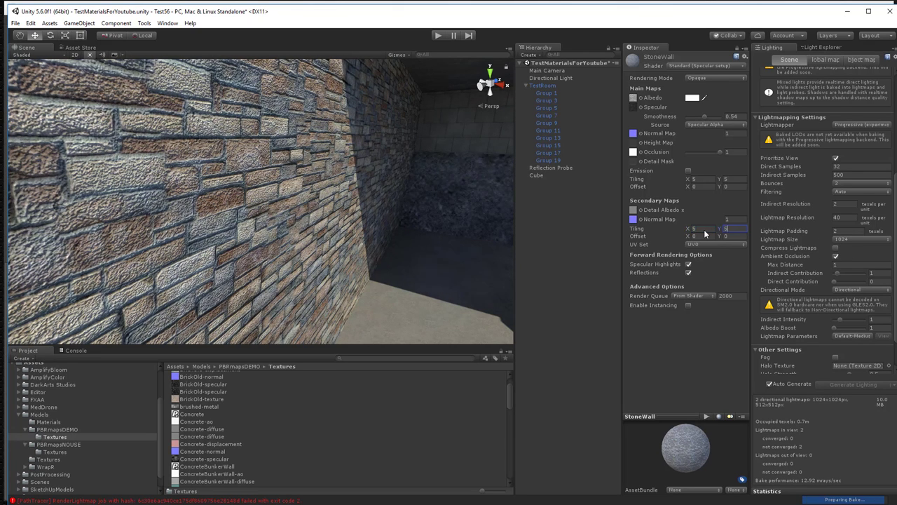
pyautogui.press('Tab')
pyautogui.write('5')
# Try a secondary map tiling of 2 in X and Y and inspect the stone wall from near and far
pyautogui.click(705, 231)
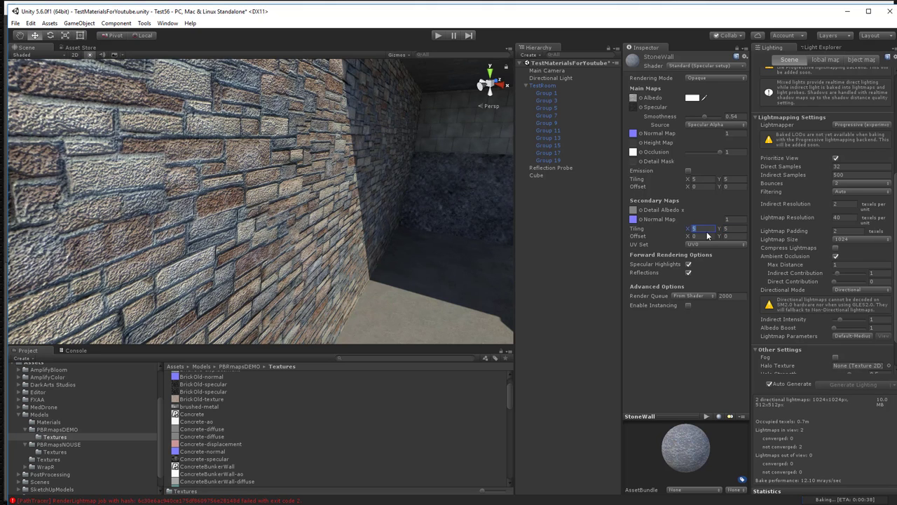
pyautogui.write('2')
pyautogui.press('Tab')
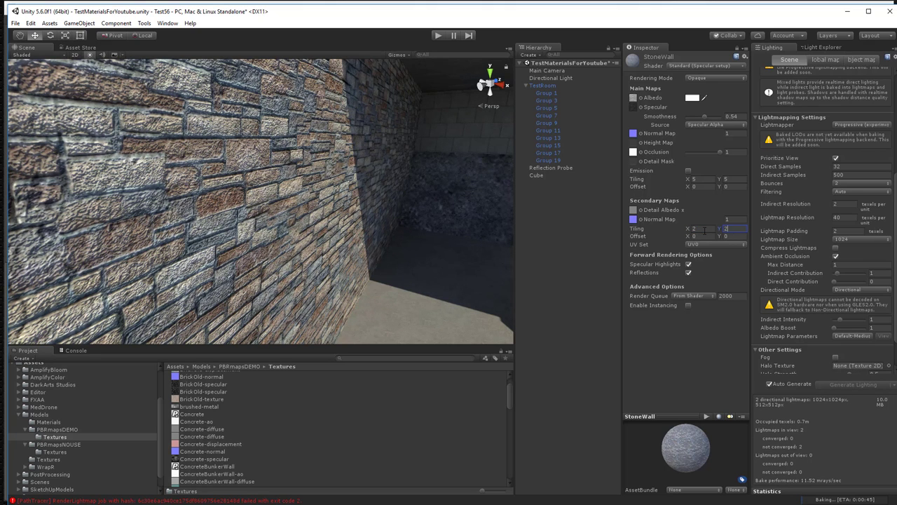
pyautogui.write('2')
pyautogui.scroll(-4, 246, 239)
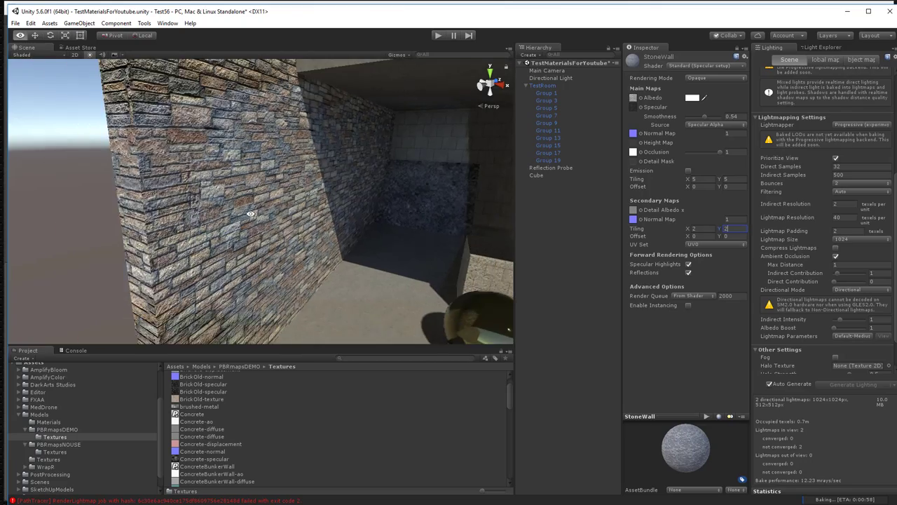
pyautogui.moveTo(236, 232); pyautogui.dragTo(337, 372)
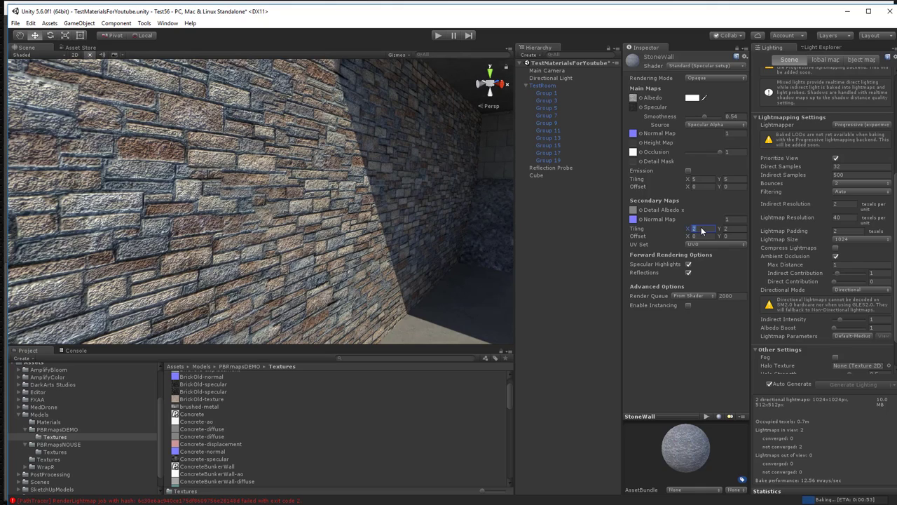
# Set the secondary maps' tiling to 1 in X and Y and view the whole room
pyautogui.write('1')
pyautogui.press('Tab')
pyautogui.write('1')
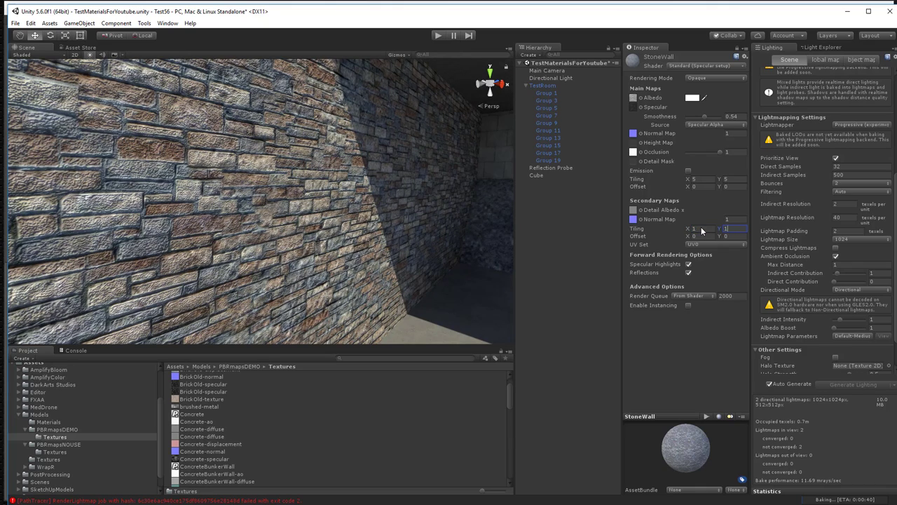
pyautogui.scroll(-6, 296, 231)
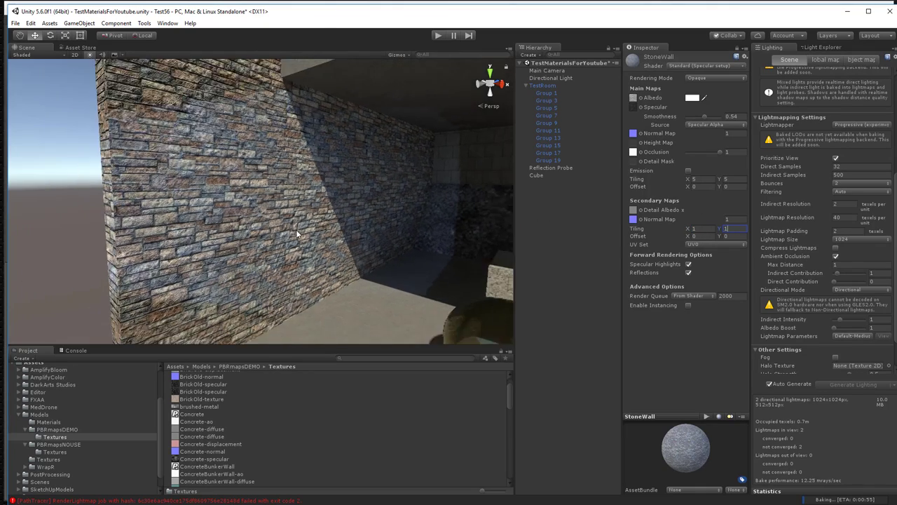
pyautogui.scroll(-4, 296, 230)
pyautogui.keyDown('alt'); pyautogui.moveTo(281, 225); pyautogui.dragTo(173, 226); pyautogui.keyUp('alt')
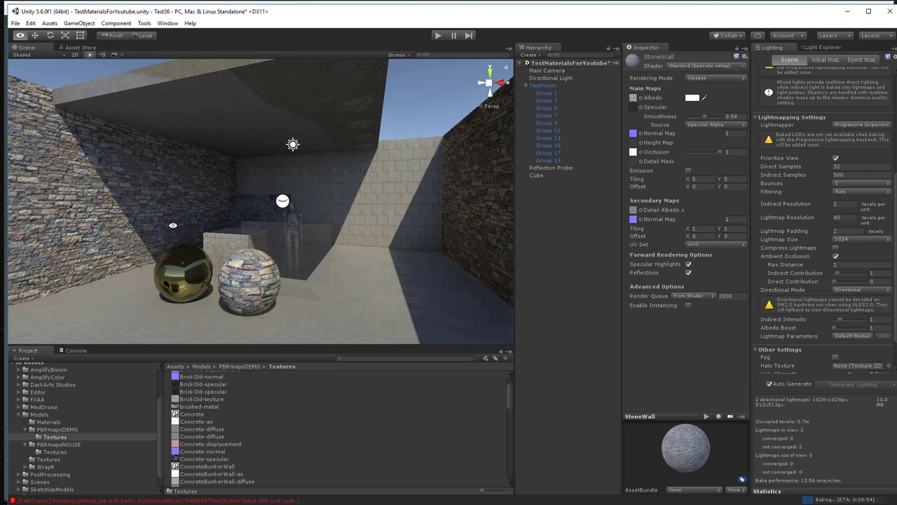
# Duplicate the StoneWall material in the PBRmapsDEMO folder
pyautogui.click(245, 277)
pyautogui.click(246, 277)
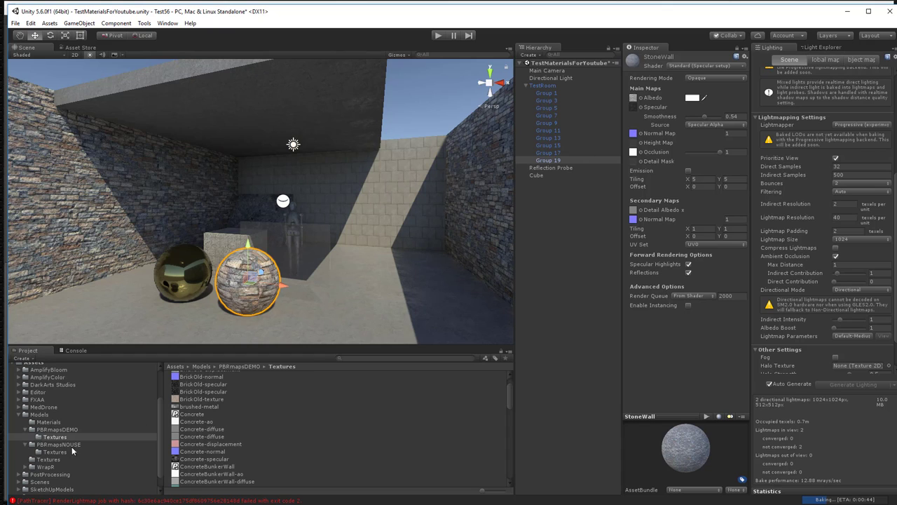
pyautogui.click(56, 429)
pyautogui.scroll(-3, 229, 437)
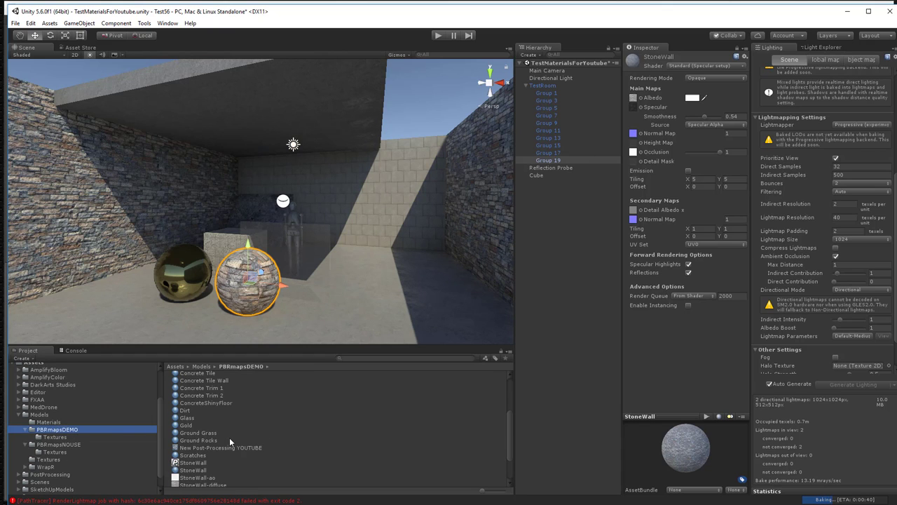
pyautogui.click(199, 471)
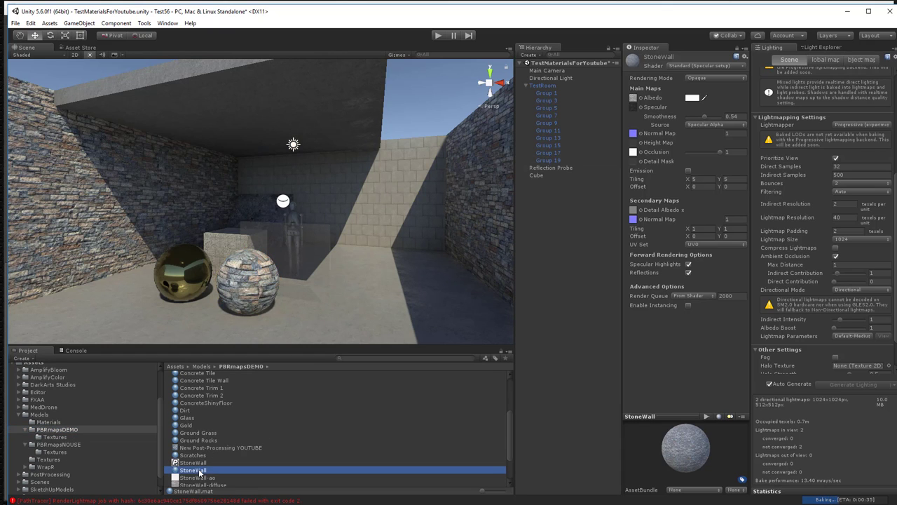
pyautogui.hotkey('ctrl', 'd')
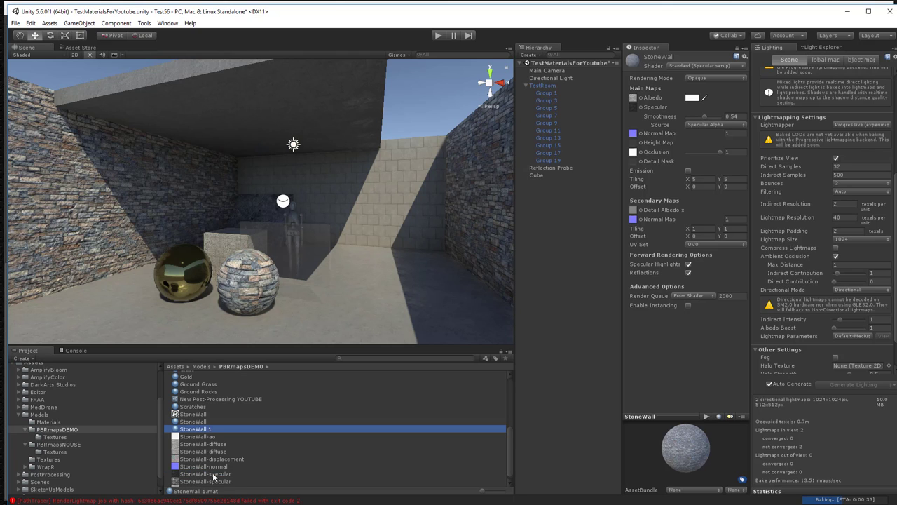
# Rename the duplicated material StoneWall SmallBall and apply it to the stone sphere
pyautogui.click(211, 430)
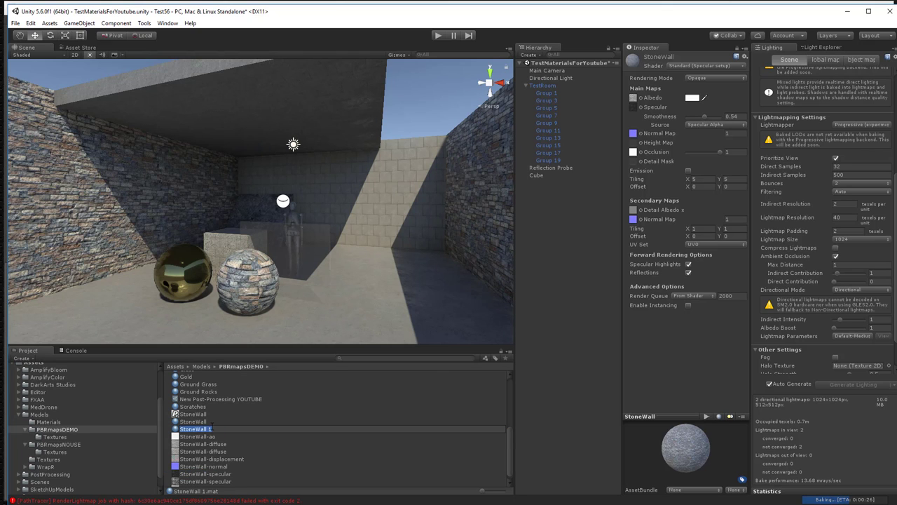
pyautogui.press('End')
pyautogui.press('BackSpace')
pyautogui.press('Return')
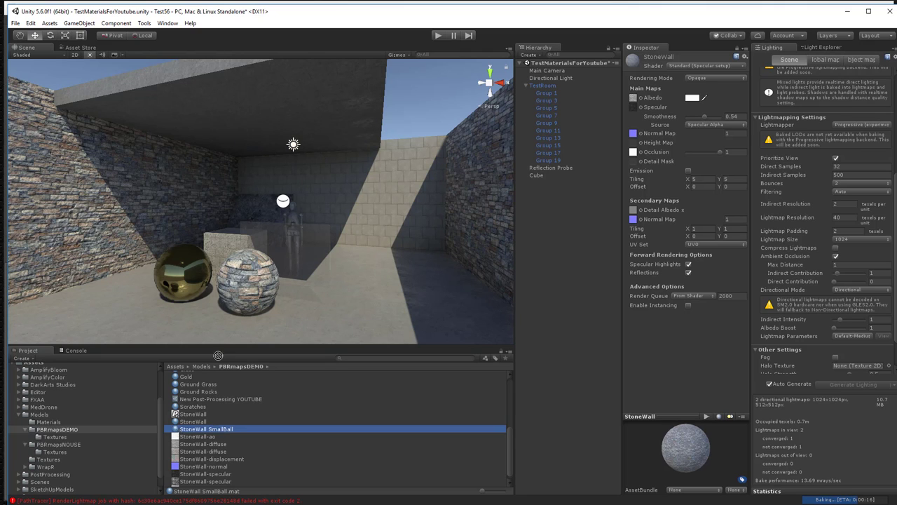
pyautogui.moveTo(218, 355); pyautogui.dragTo(239, 291)
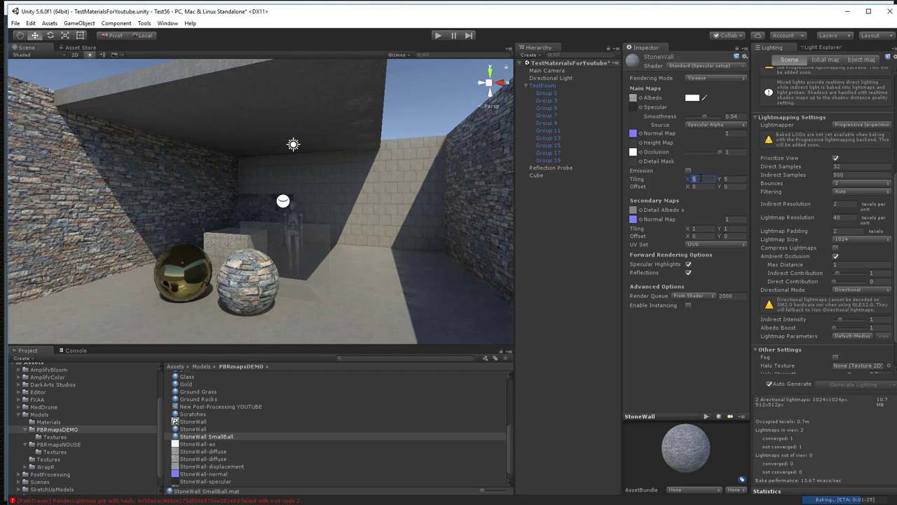
pyautogui.write('20')
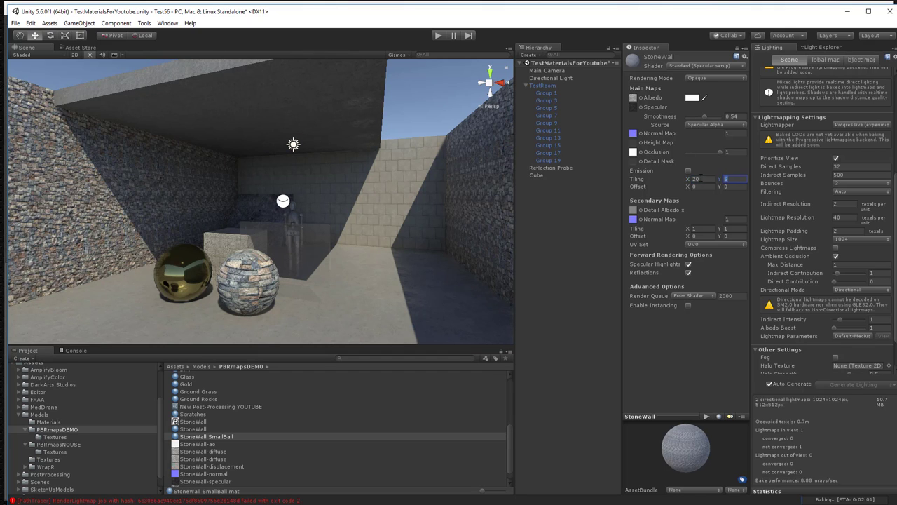
pyautogui.press('Tab')
pyautogui.write('20')
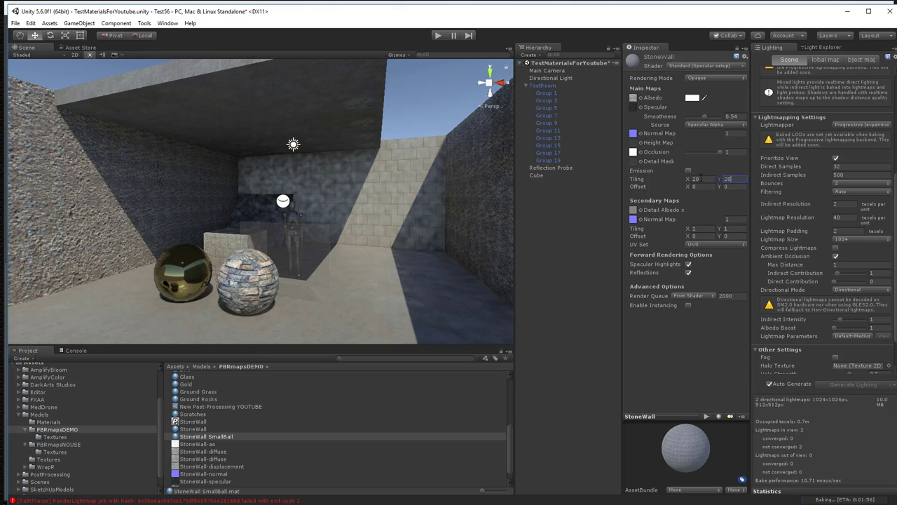
pyautogui.hotkey('ctrl', 'z')
pyautogui.hotkey('ctrl', 'z')
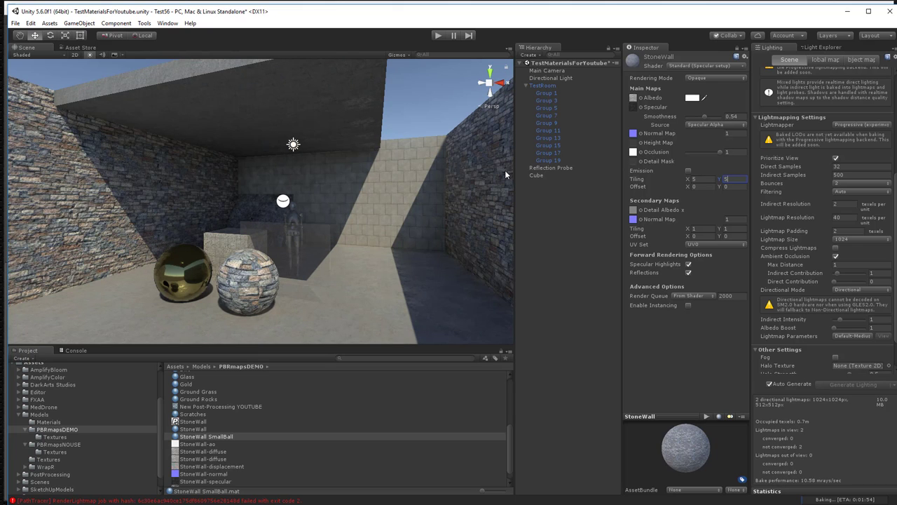
# Load the StoneWall SmallBall material for editing and set its main maps' tiling to 20 in X and Y
pyautogui.click(737, 47)
pyautogui.write('20')
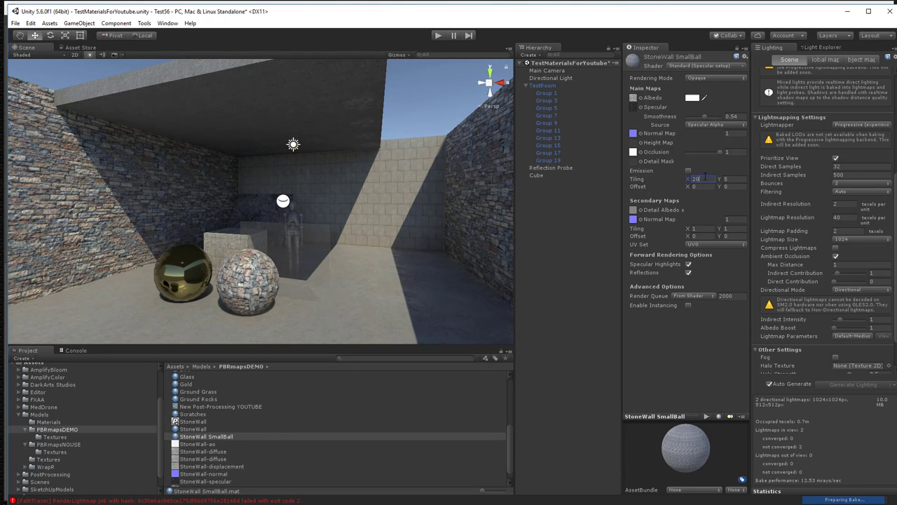
pyautogui.press('Tab')
pyautogui.write('20')
pyautogui.scroll(3, 304, 272)
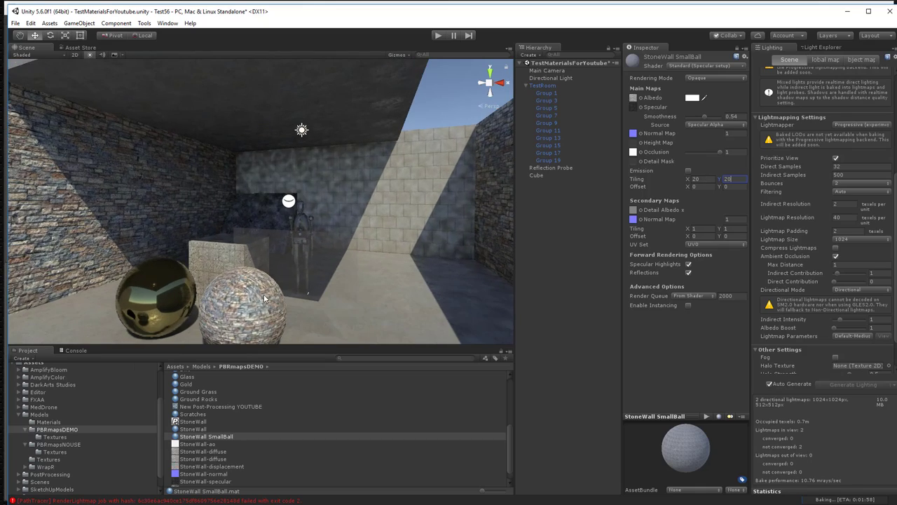
# Inspect the stone sphere up close and set the StoneWall SmallBall material's secondary maps' tiling to 2 in X and Y
pyautogui.moveTo(253, 298); pyautogui.dragTo(335, 208)
pyautogui.scroll(3, 287, 199)
pyautogui.scroll(10, 327, 201)
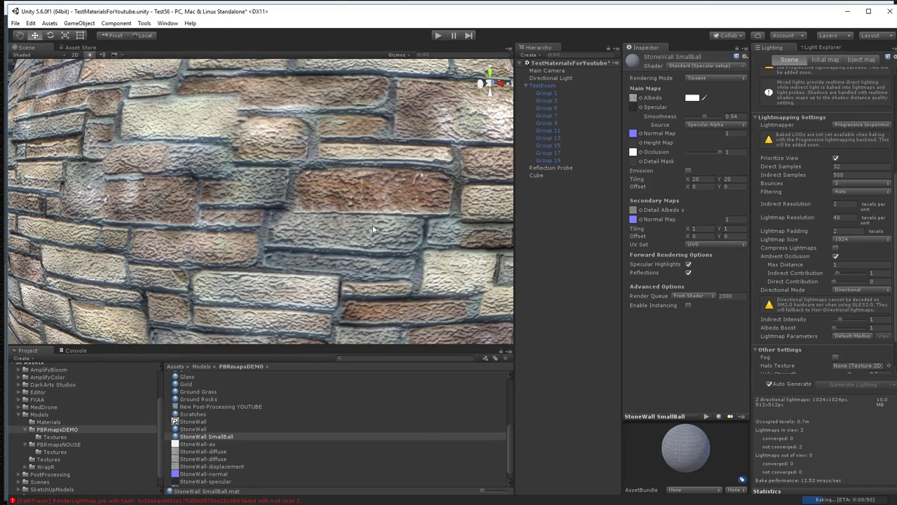
pyautogui.scroll(-6, 373, 229)
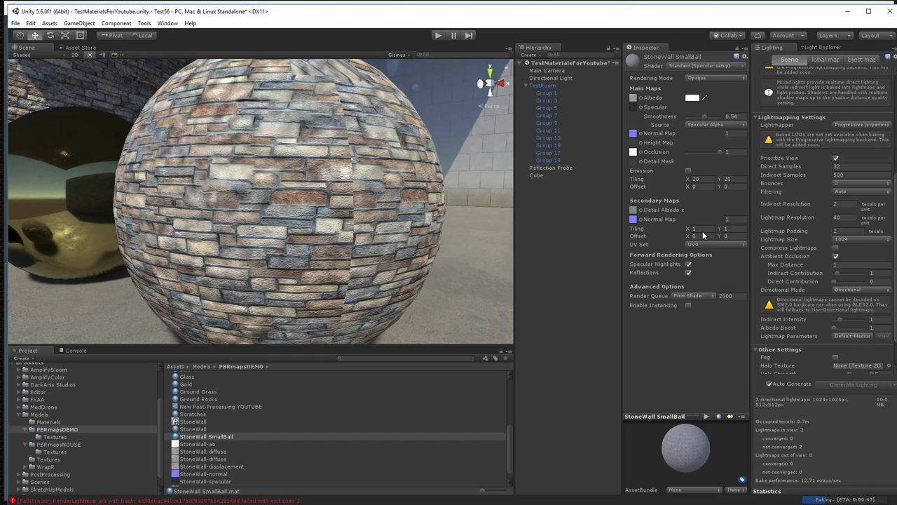
pyautogui.write('2')
pyautogui.press('Tab')
pyautogui.write('2')
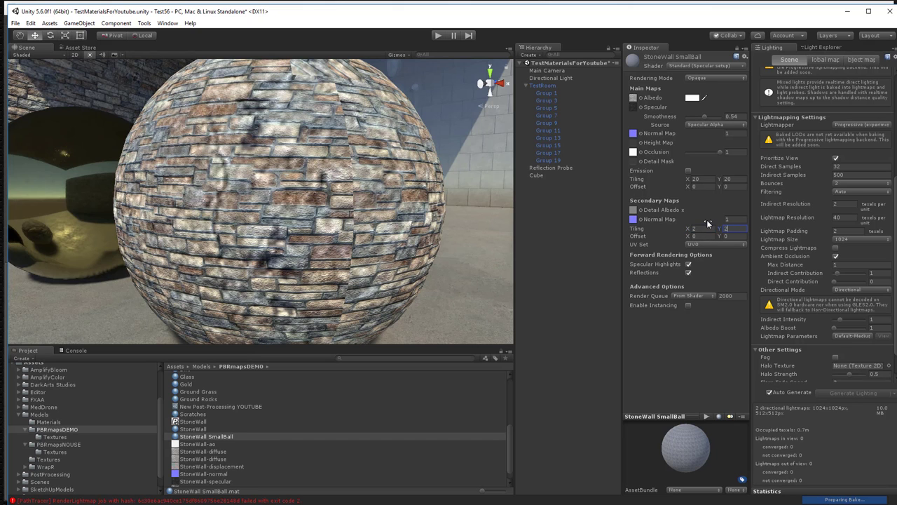
pyautogui.moveTo(370, 259); pyautogui.dragTo(421, 179)
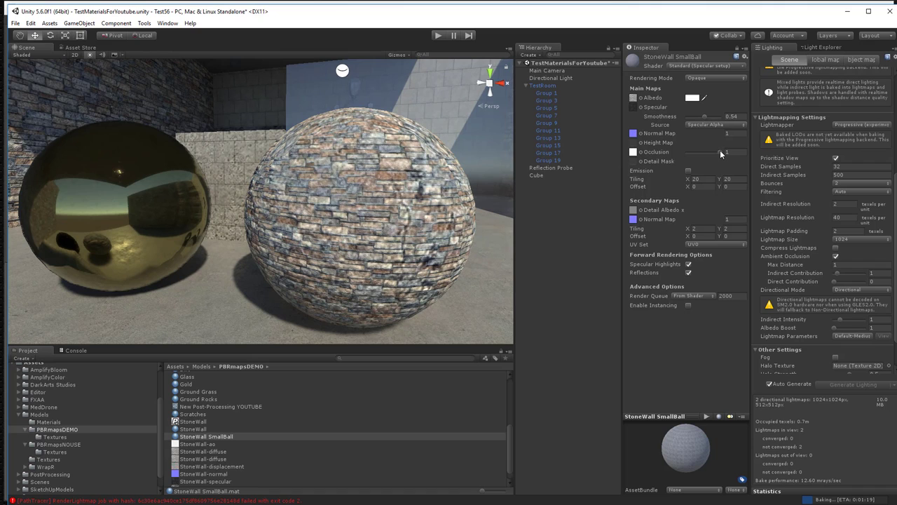
# Reduce the StoneWall SmallBall material's Occlusion to 0.44 and compare the sphere with the stone wall
pyautogui.moveTo(718, 154); pyautogui.dragTo(703, 155)
pyautogui.scroll(-8, 332, 214)
pyautogui.moveTo(42, 144); pyautogui.dragTo(445, 172)
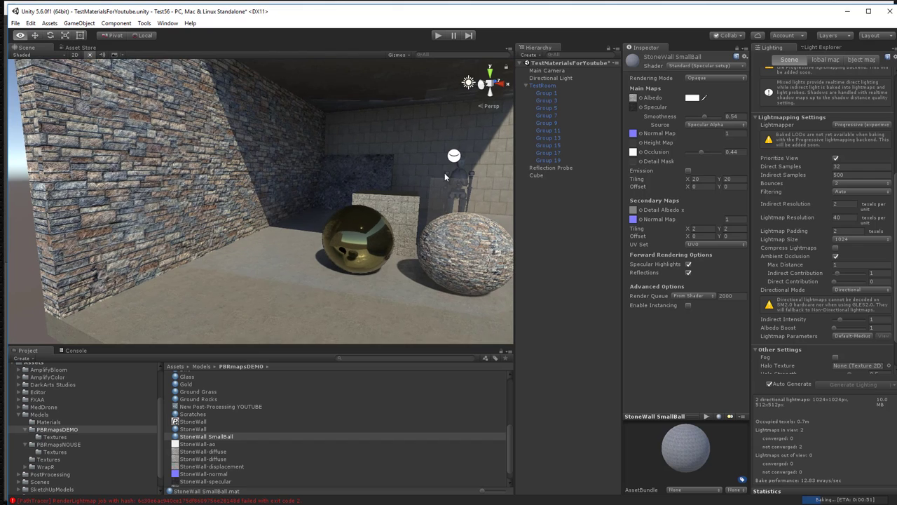
# Try an Occlusion of 0 on the StoneWall material and check the stone wall
pyautogui.click(201, 429)
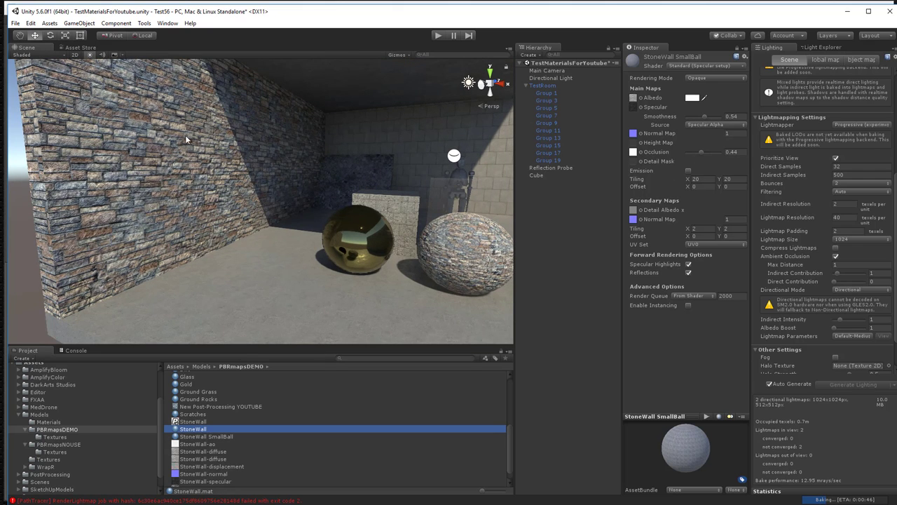
pyautogui.scroll(4, 186, 140)
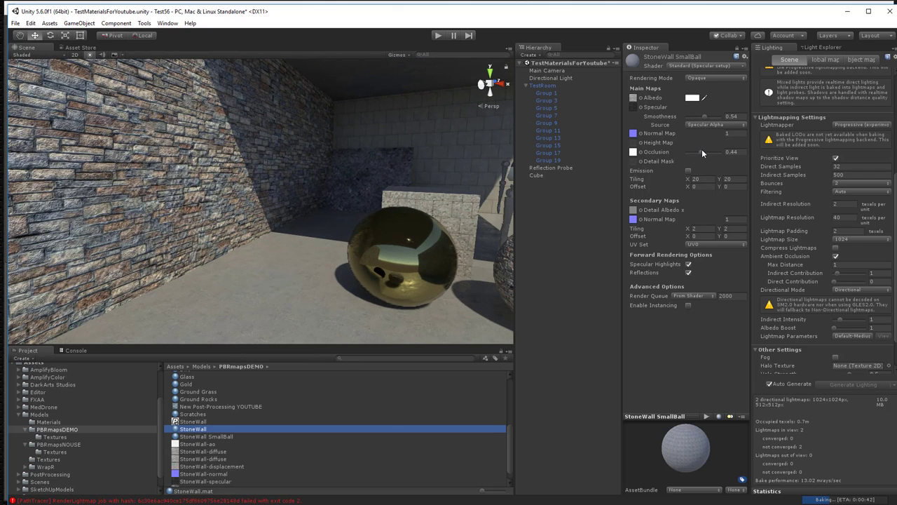
pyautogui.click(736, 47)
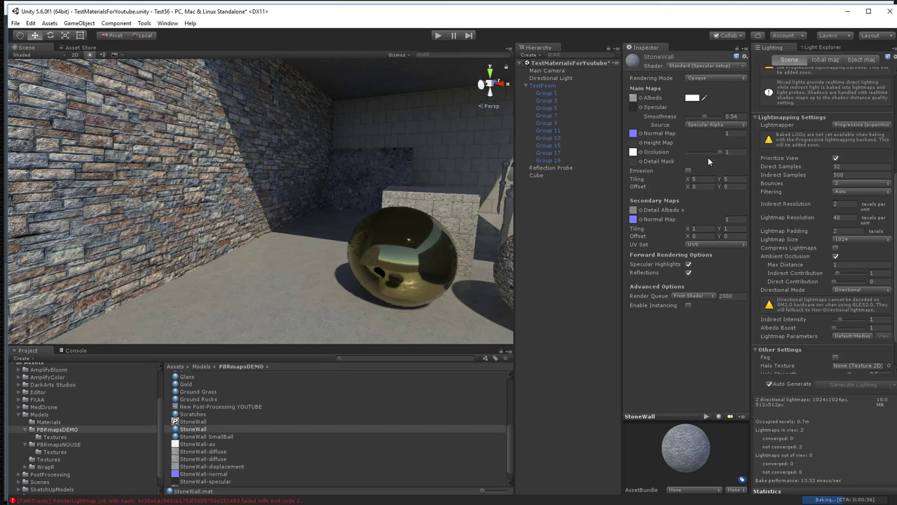
pyautogui.moveTo(722, 151); pyautogui.dragTo(675, 155)
pyautogui.click(690, 153)
pyautogui.press('q')
pyautogui.scroll(-3, 234, 185)
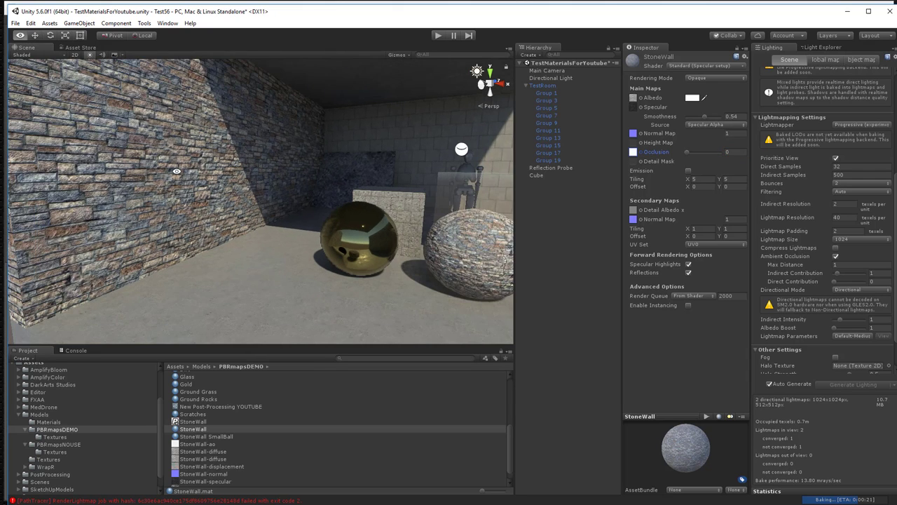
pyautogui.moveTo(177, 171); pyautogui.dragTo(236, 186)
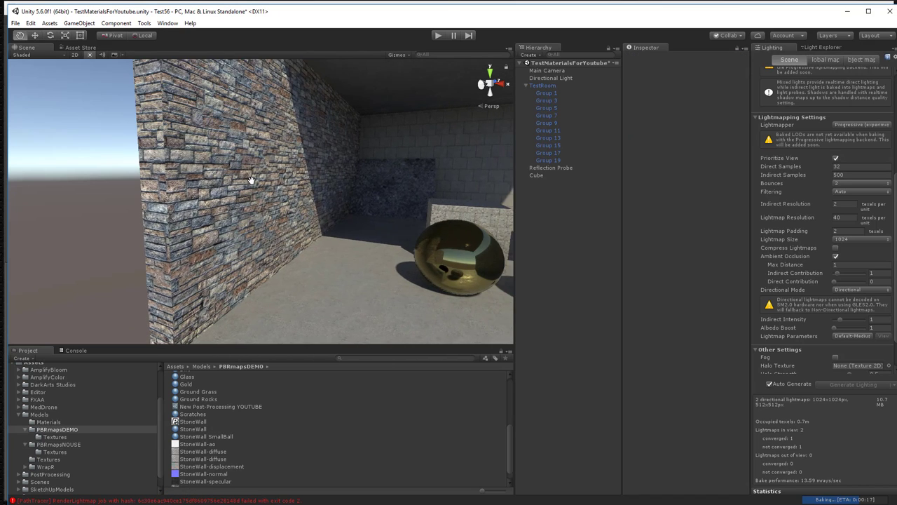
# Select the stone wall beside the gold sphere and set its StoneWall material's Occlusion to 0.75
pyautogui.click(235, 186)
pyautogui.click(235, 182)
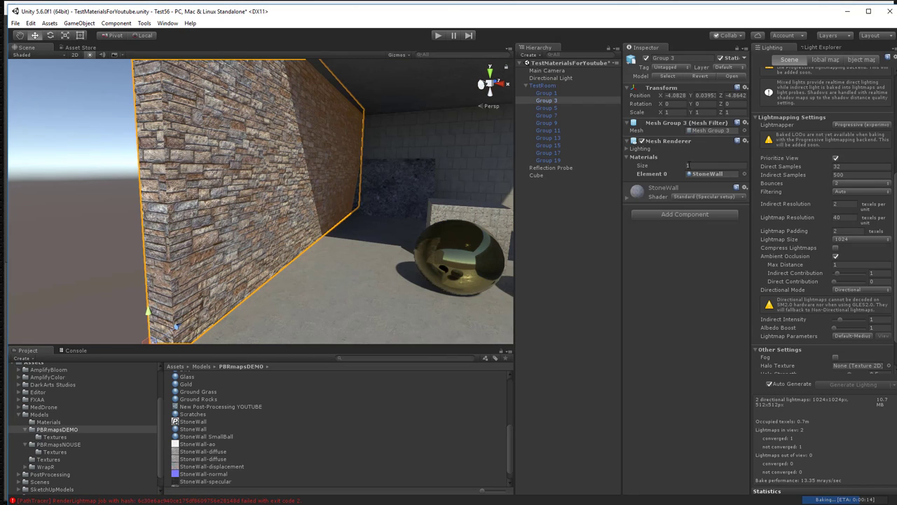
pyautogui.click(628, 198)
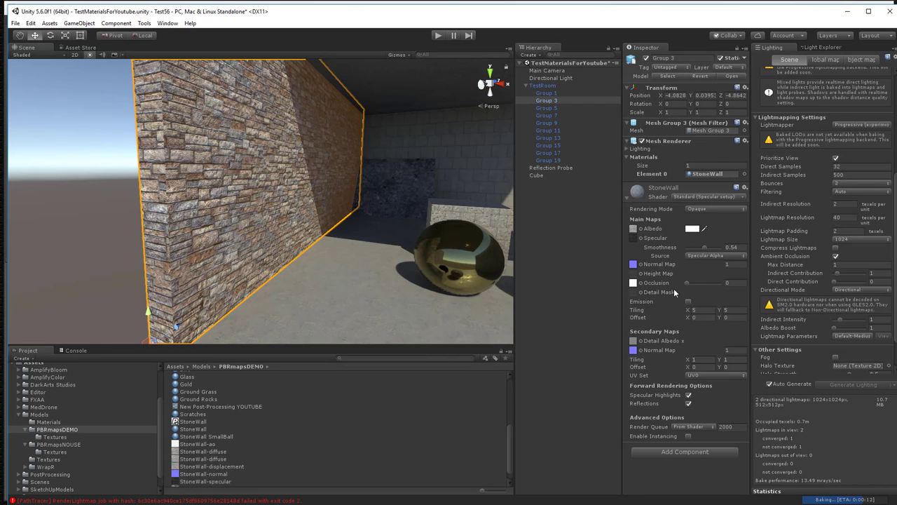
pyautogui.moveTo(690, 283); pyautogui.dragTo(711, 284)
pyautogui.moveTo(335, 257); pyautogui.dragTo(169, 252)
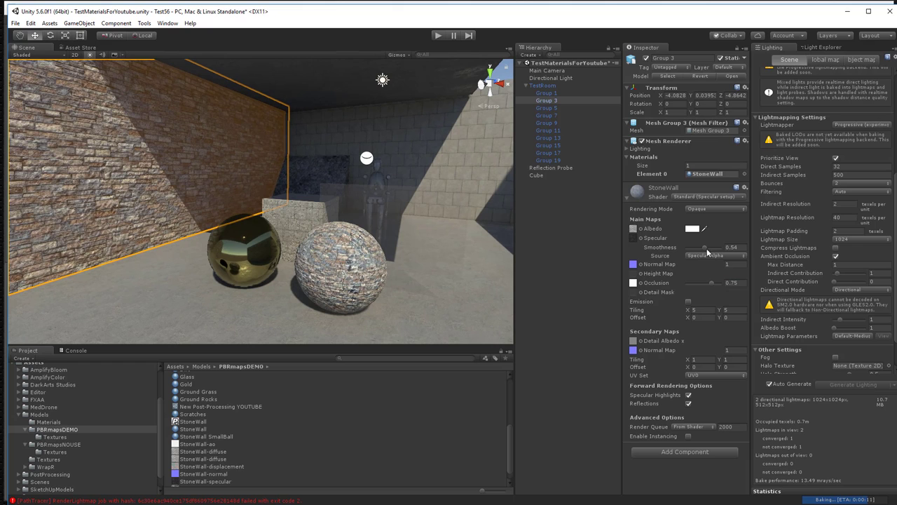
# Set the StoneWall material's Smoothness to 0.66 and view the stone wall and spheres from near and far
pyautogui.moveTo(704, 247)
pyautogui.mouseDown()
pyautogui.moveTo(716, 248)
pyautogui.moveTo(709, 249)
pyautogui.mouseUp()
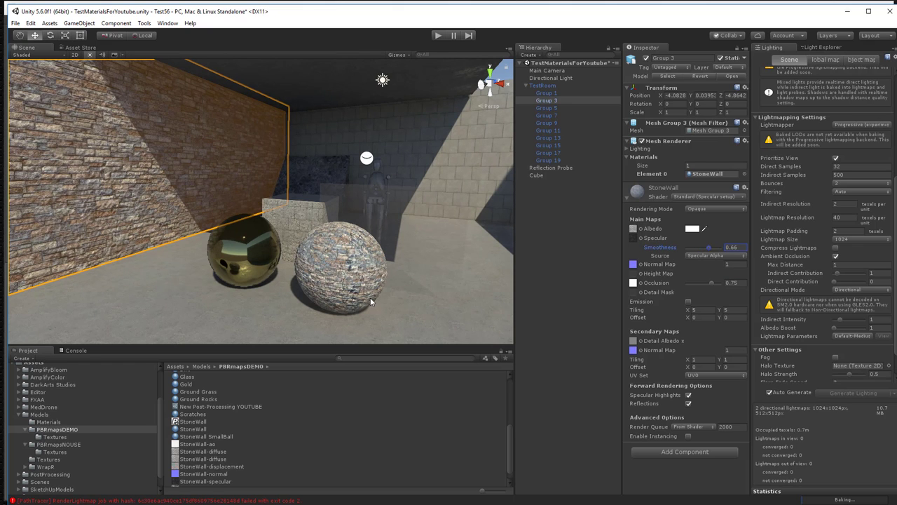
pyautogui.scroll(-2, 369, 262)
pyautogui.scroll(-1, 370, 261)
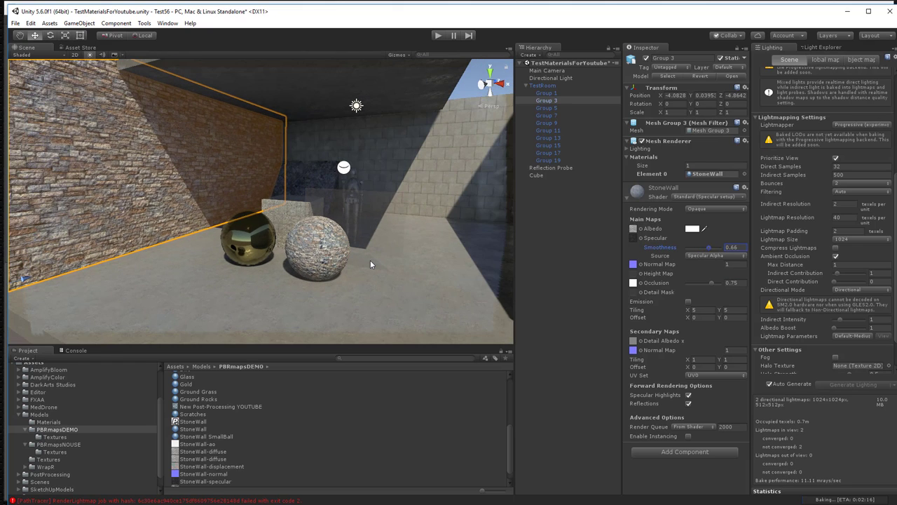
pyautogui.scroll(-2, 370, 262)
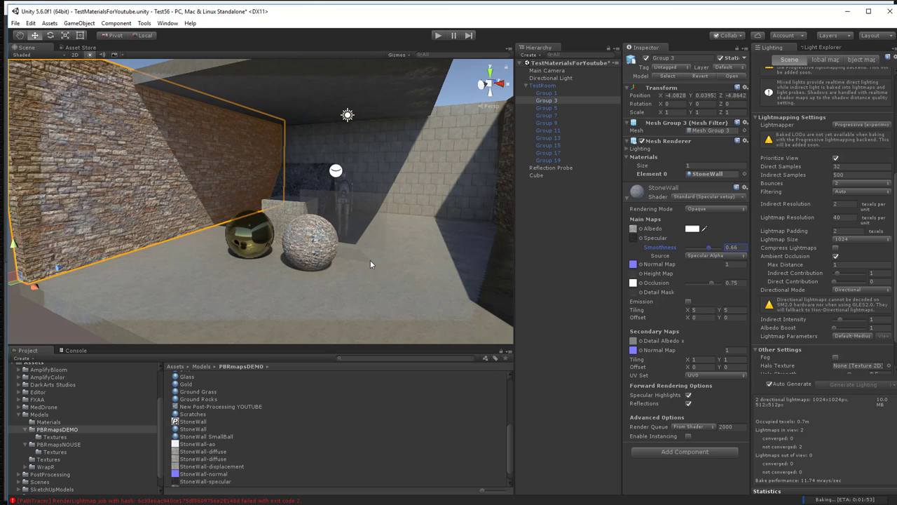
pyautogui.click(60, 322)
pyautogui.scroll(3, 87, 179)
pyautogui.moveTo(87, 179); pyautogui.dragTo(175, 180)
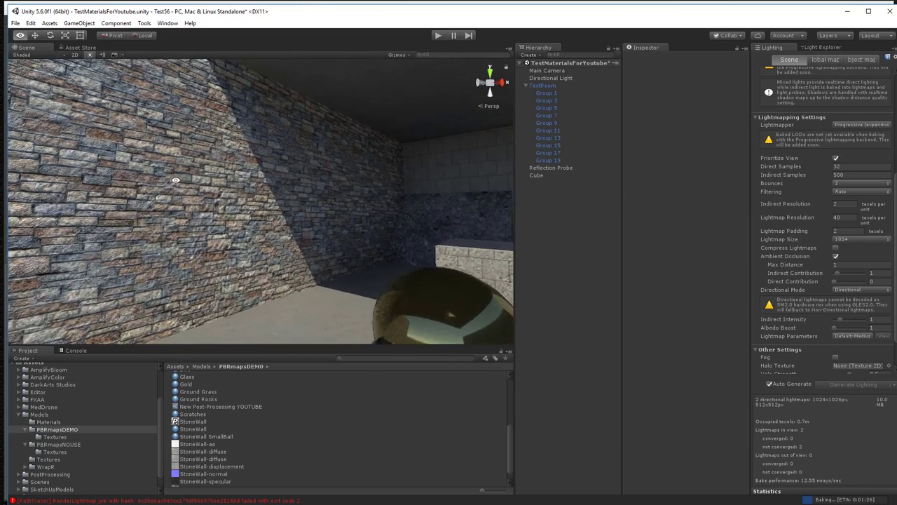
pyautogui.scroll(-5, 175, 180)
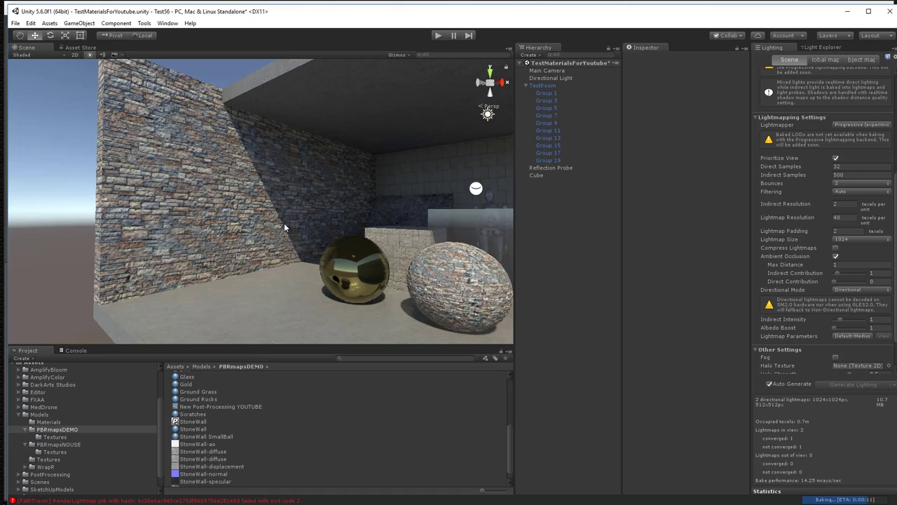
pyautogui.moveTo(284, 221); pyautogui.dragTo(258, 232)
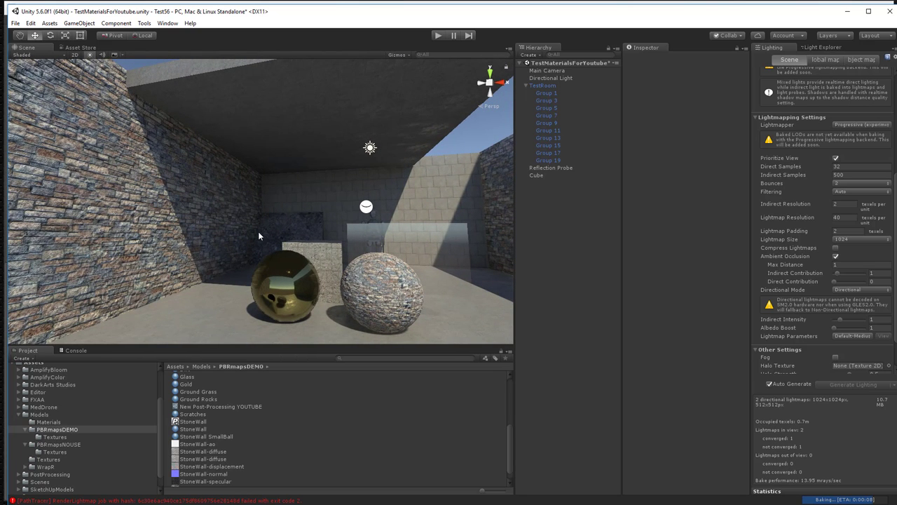